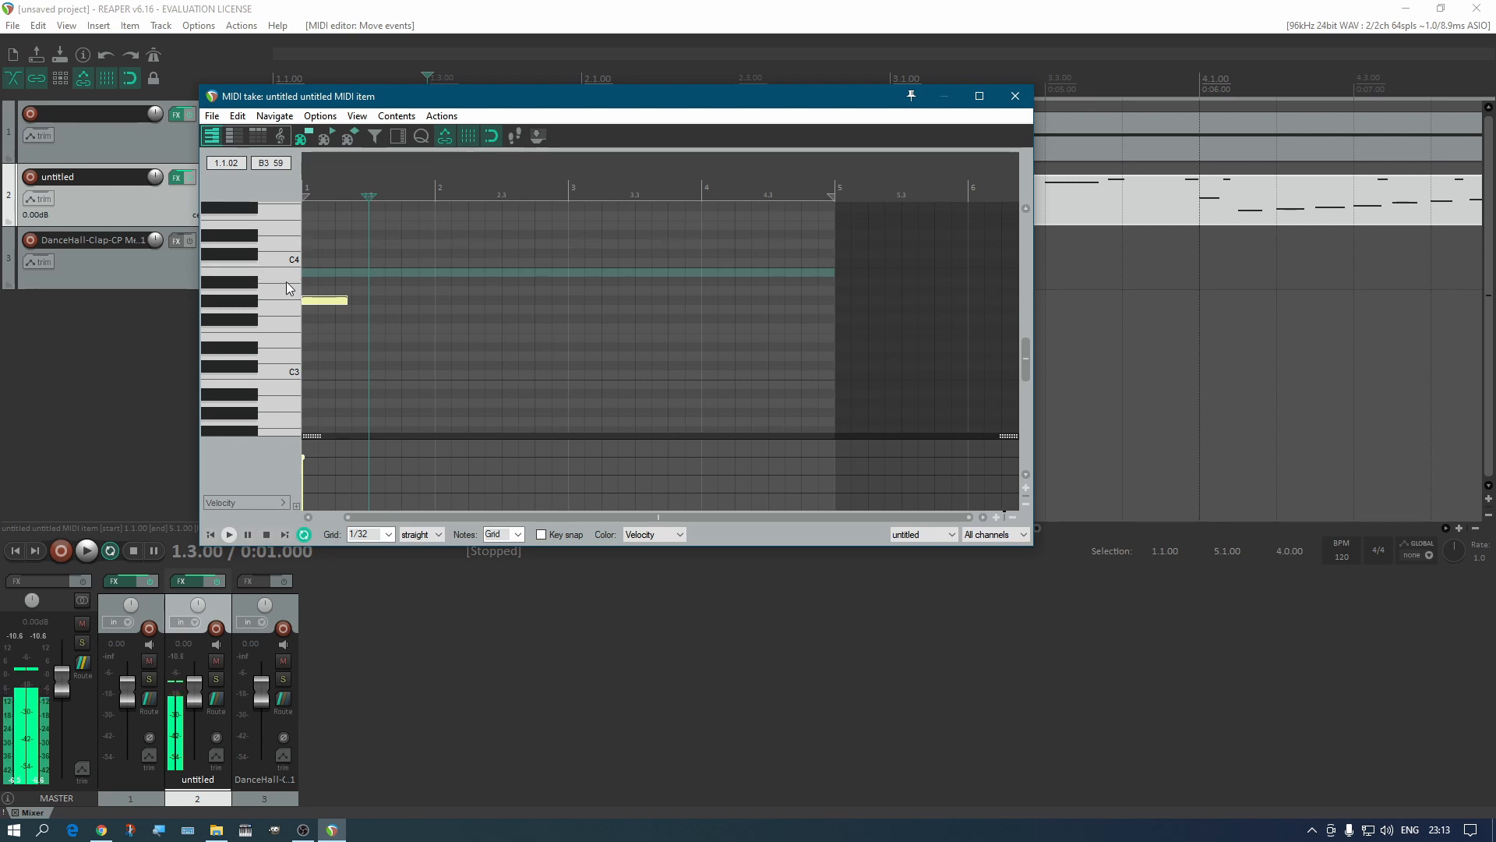
Step: Audition several pitches on the piano-roll keyboard, including G3 and C4
left_click(293, 312)
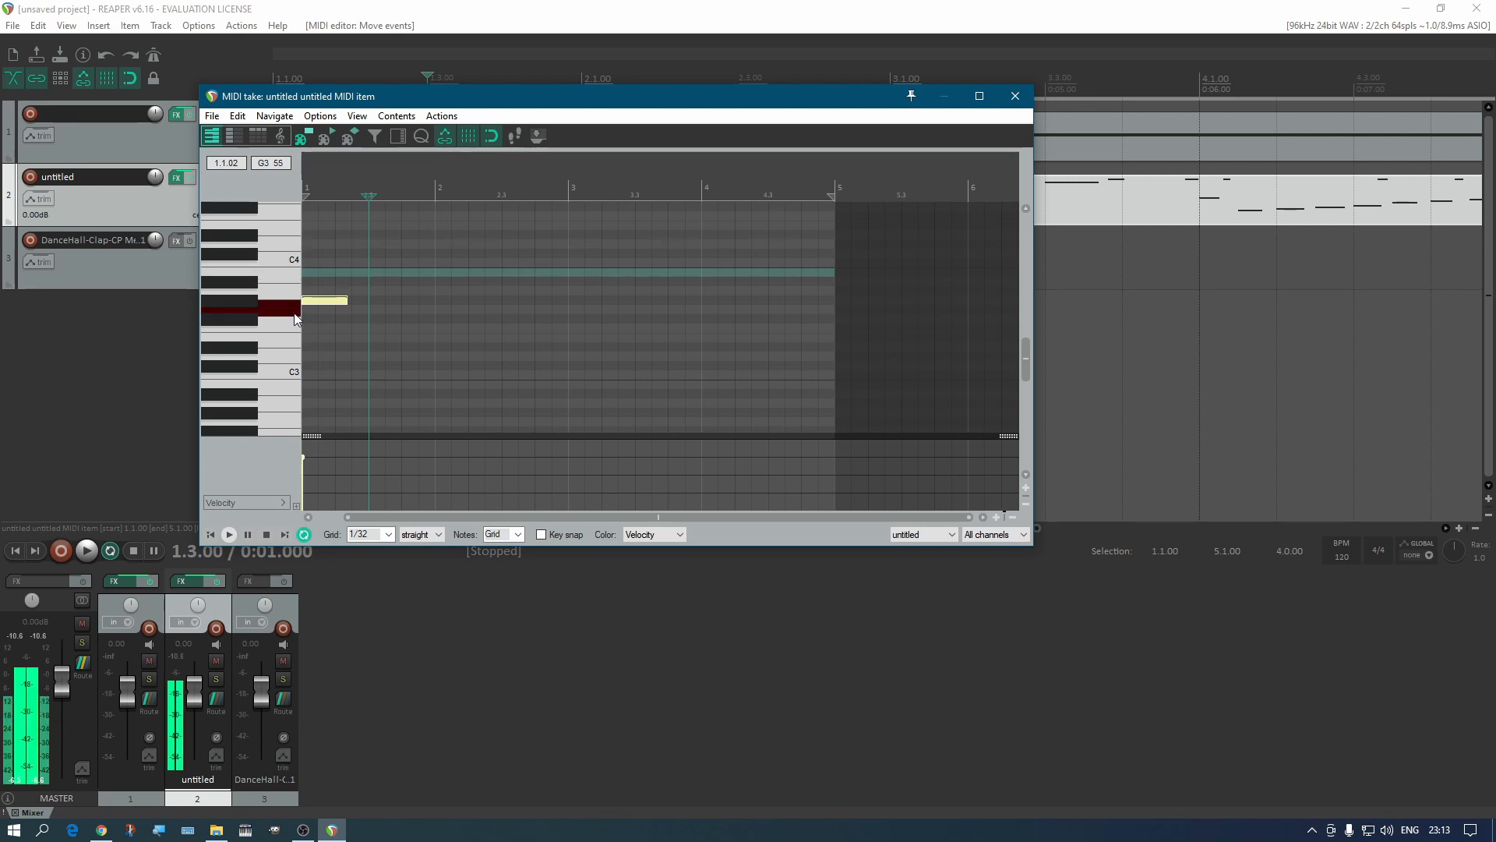
left_click(292, 212)
left_click(284, 267)
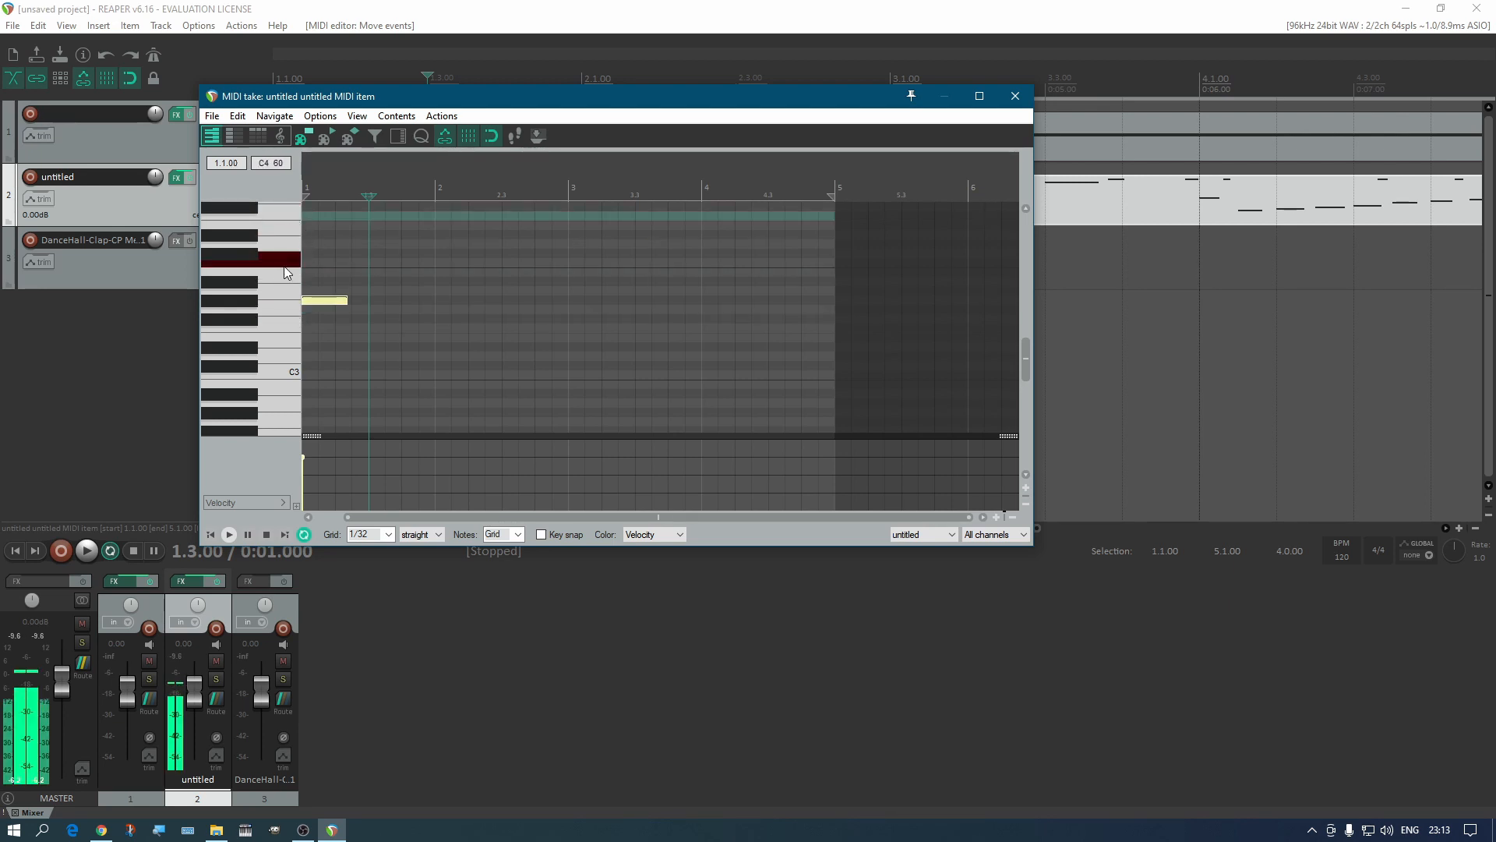
left_click(296, 230)
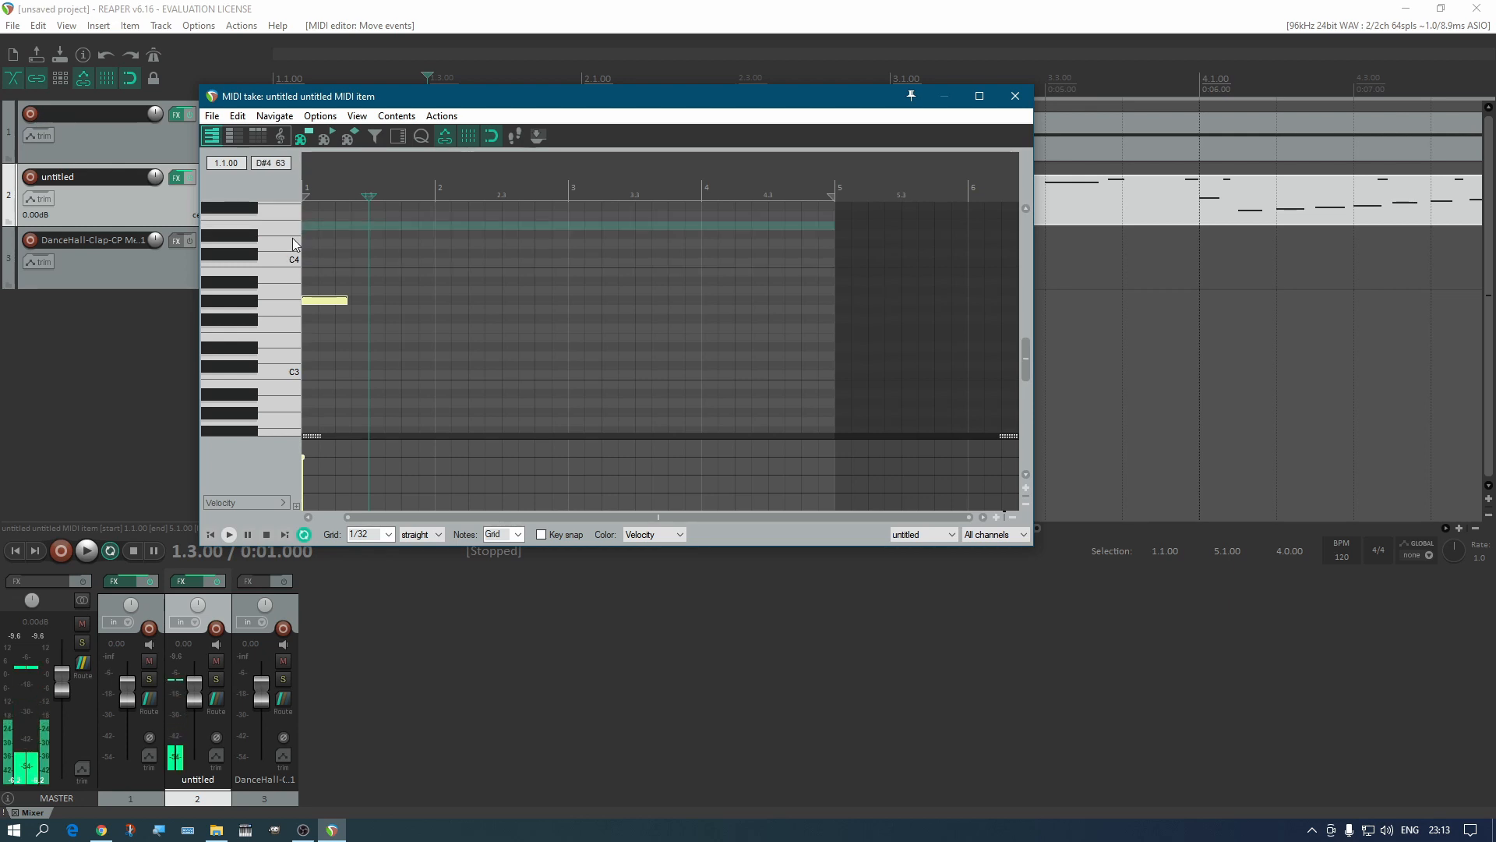
Step: Draw D4 and C4 notes in bar 2, G3 in bar 3 and C4 in bar 4, and trim the G3 note's start
left_click_drag(442, 247, 477, 243)
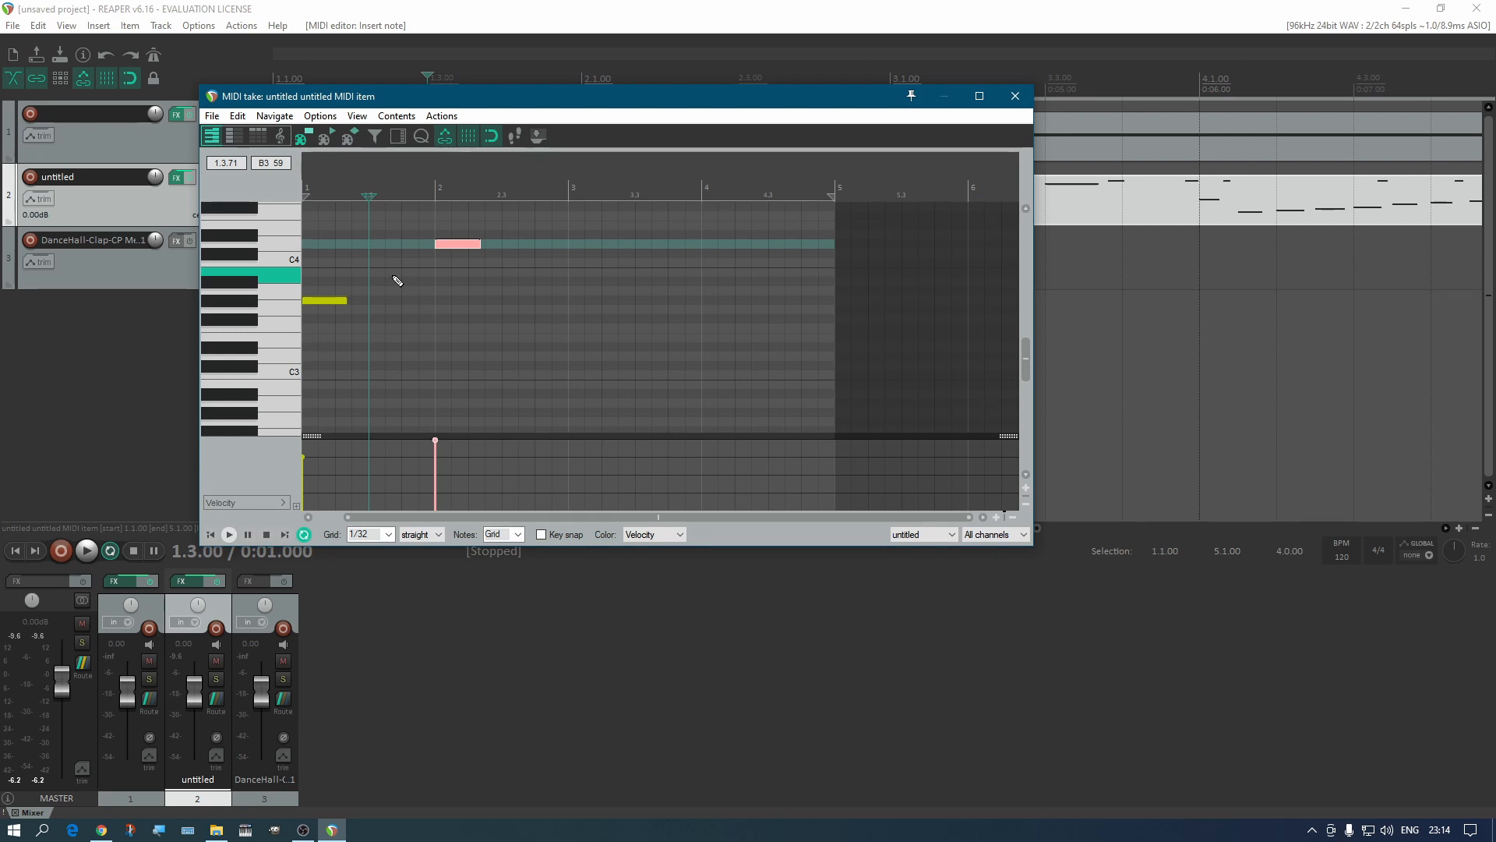
left_click(297, 243)
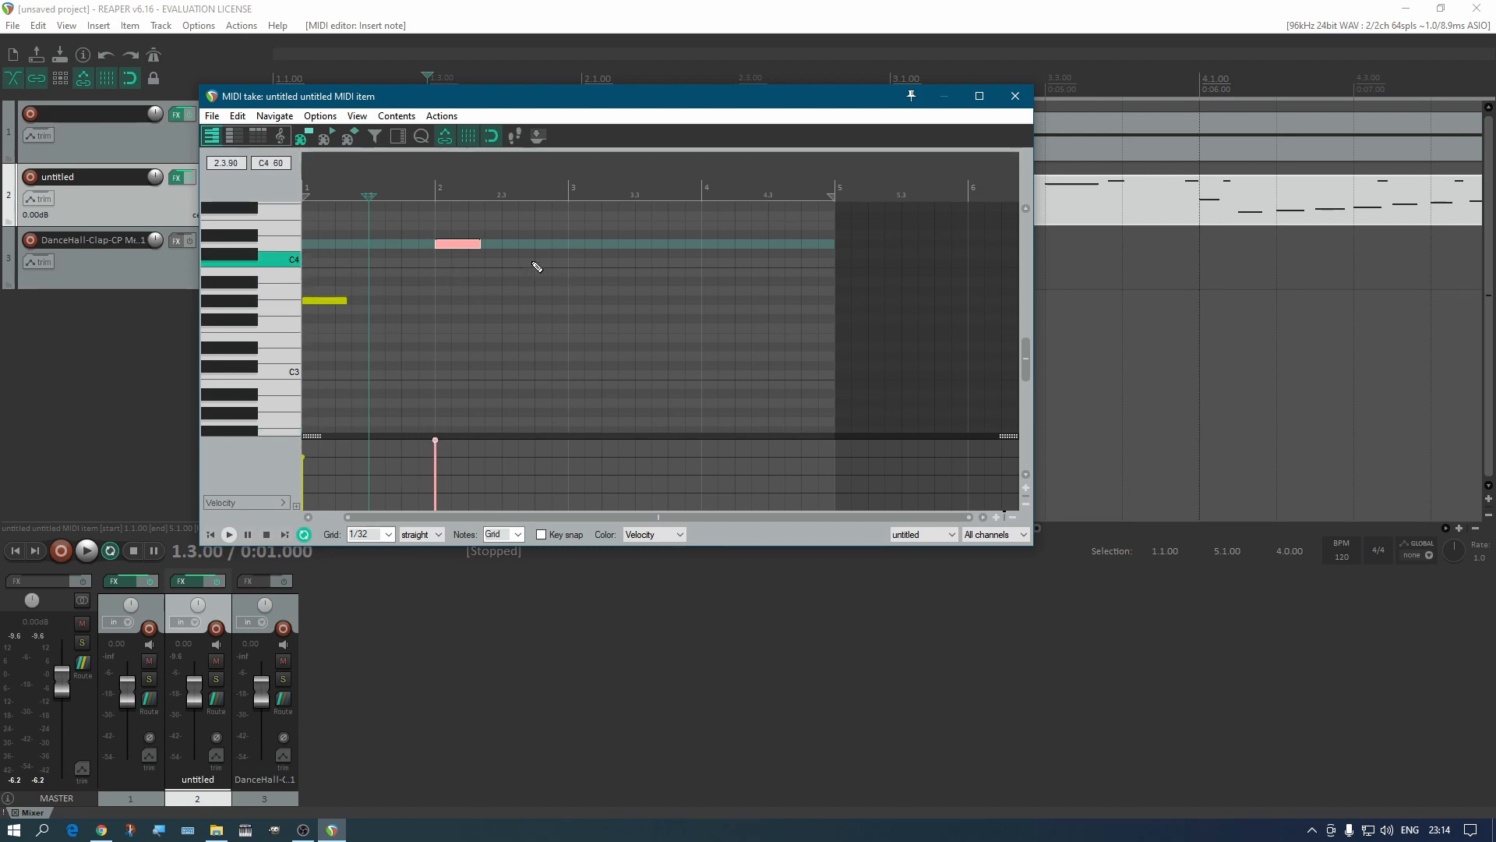
mouse_move(537, 268)
left_mouse_down()
mouse_move(606, 263)
mouse_move(700, 310)
mouse_move(775, 264)
left_mouse_up()
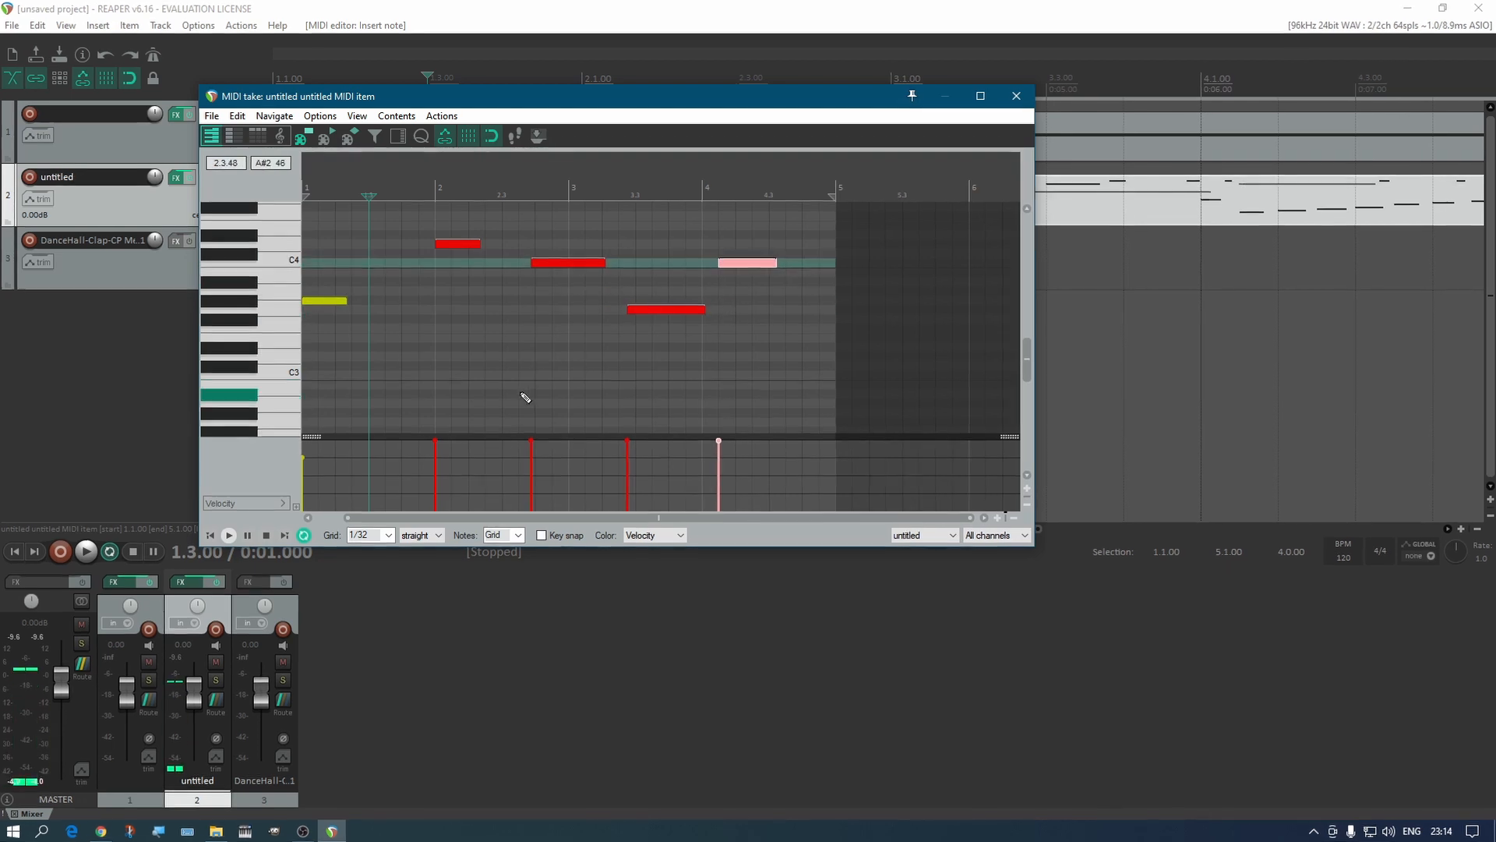
left_click(656, 314)
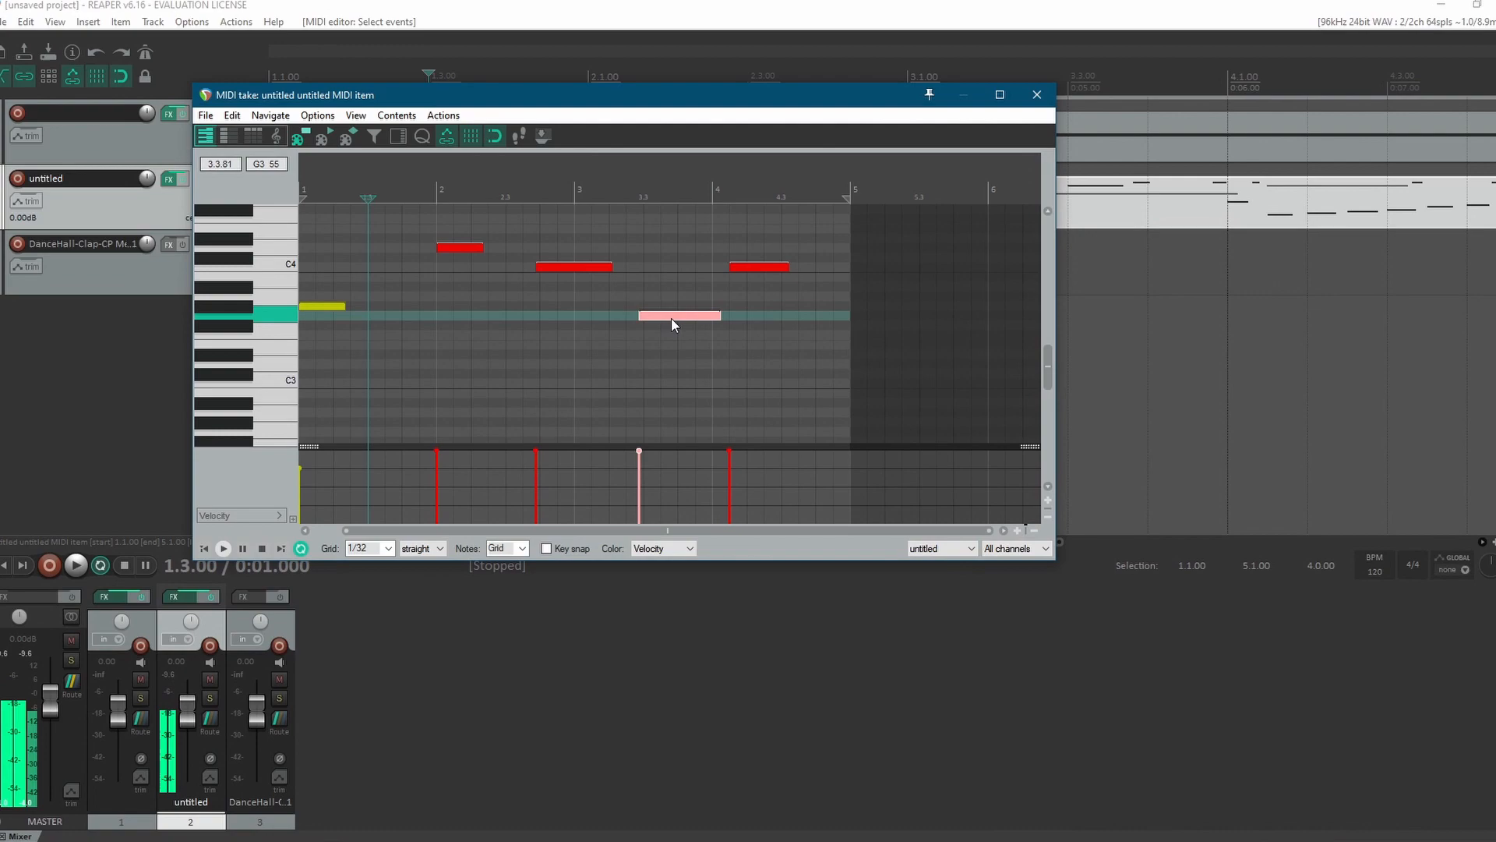
left_click_drag(671, 318, 676, 318)
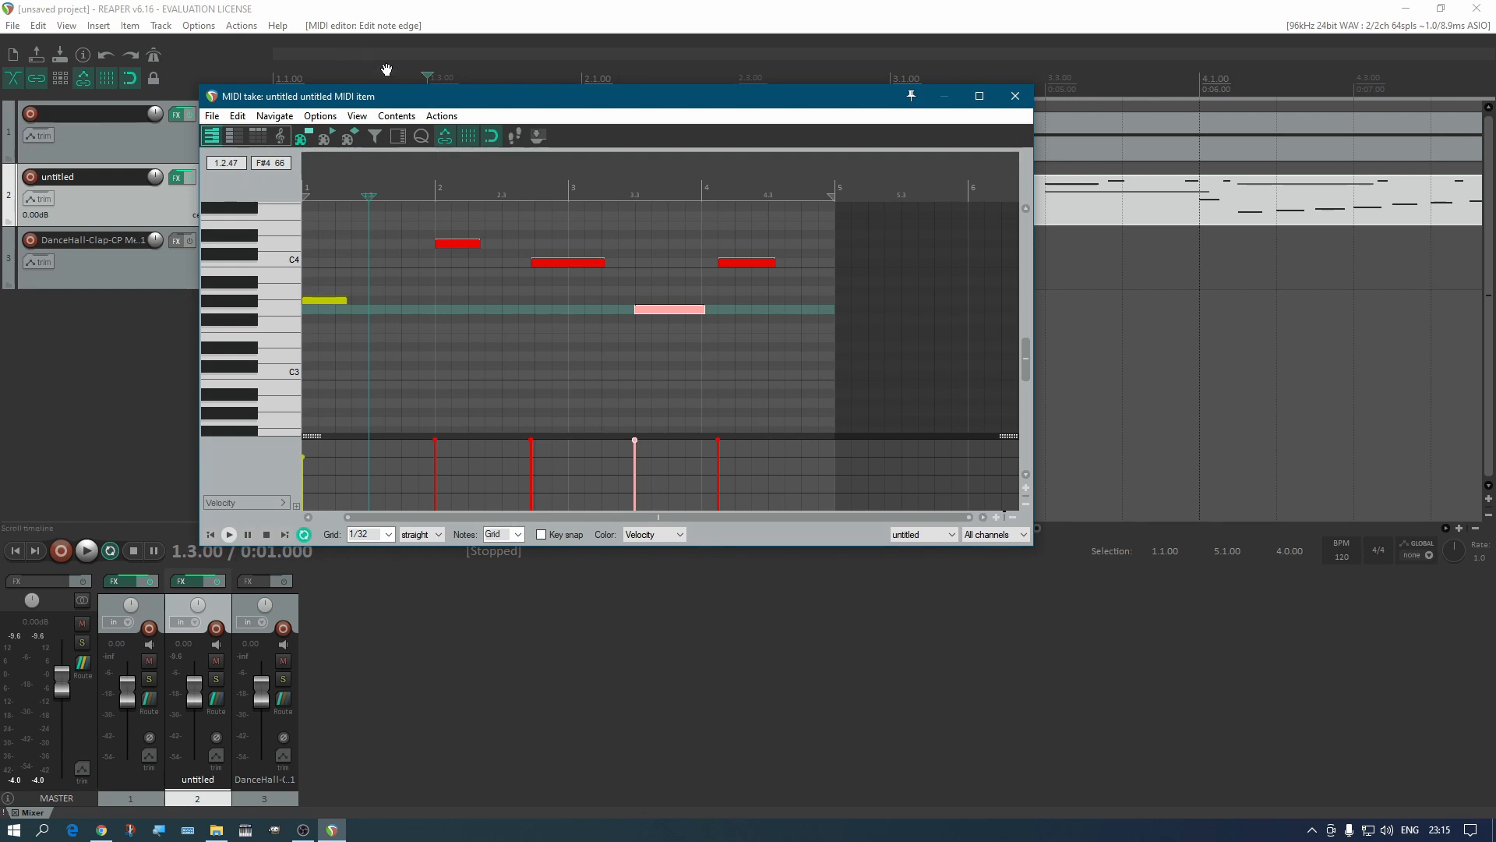
left_click_drag(460, 107, 473, 185)
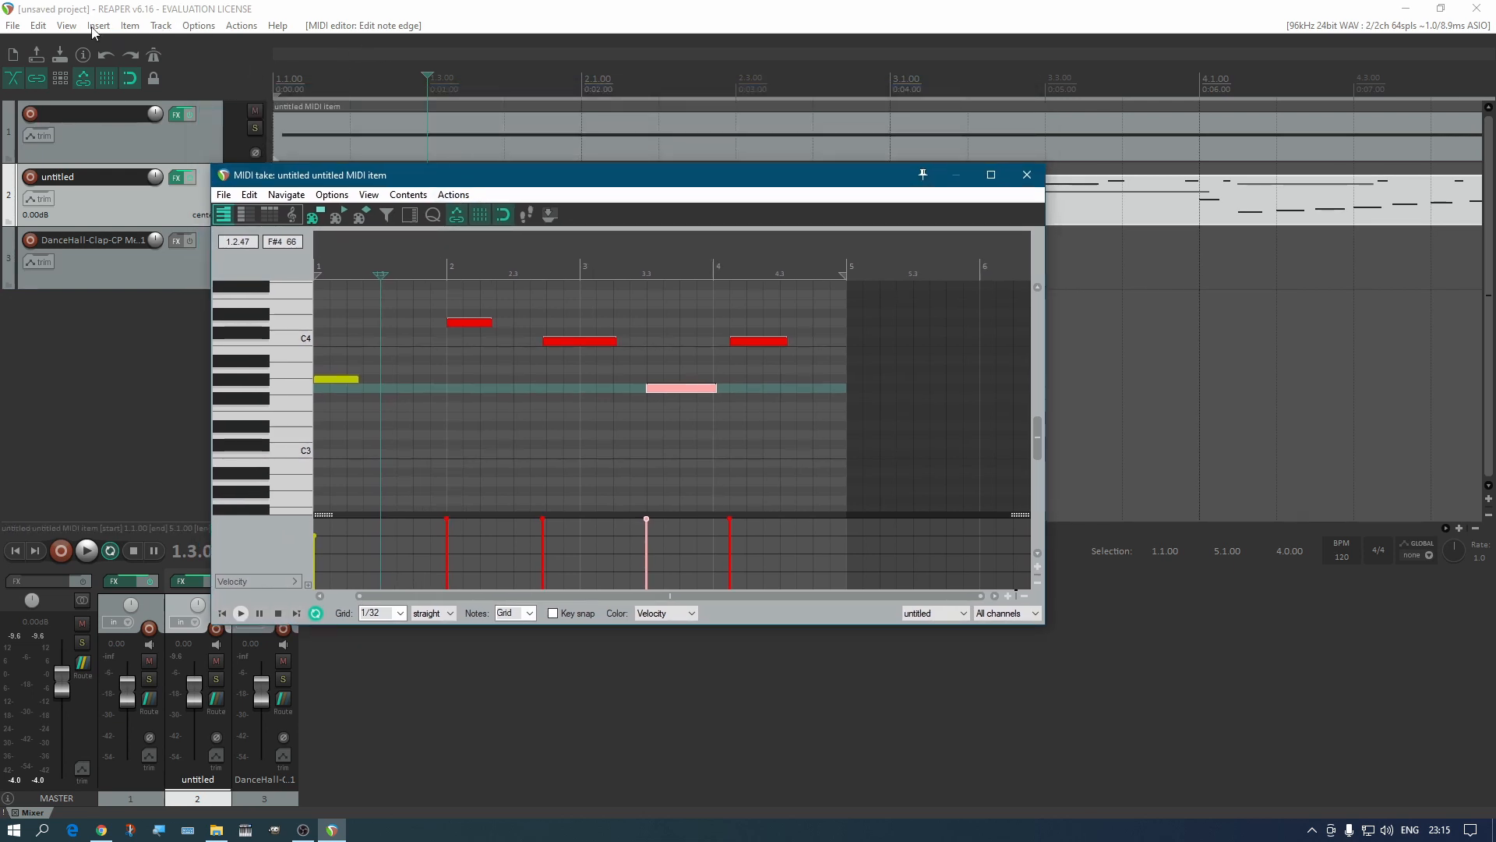
left_click(32, 29)
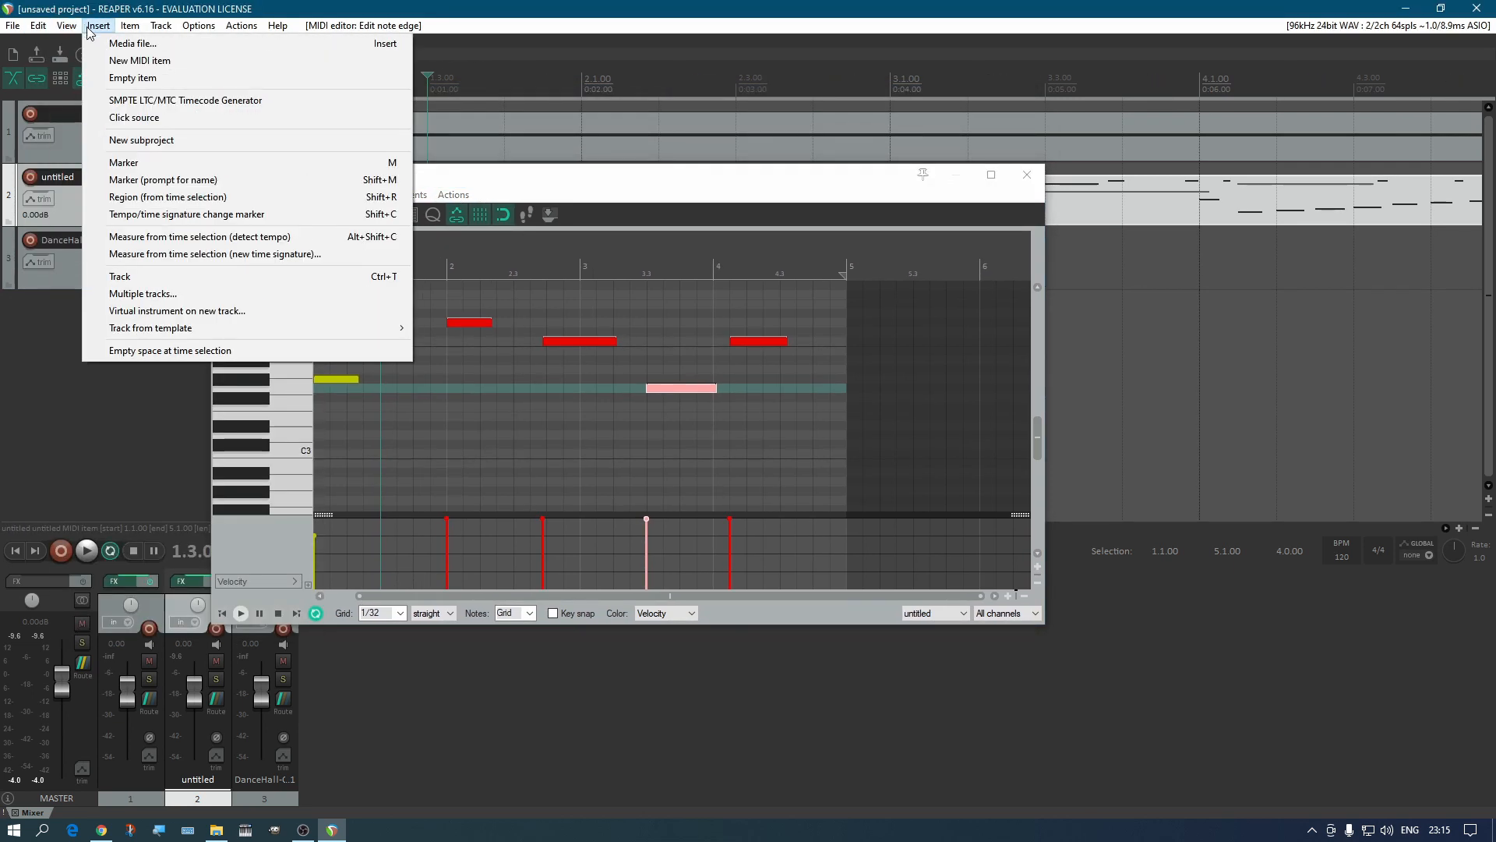
mouse_move(132, 29)
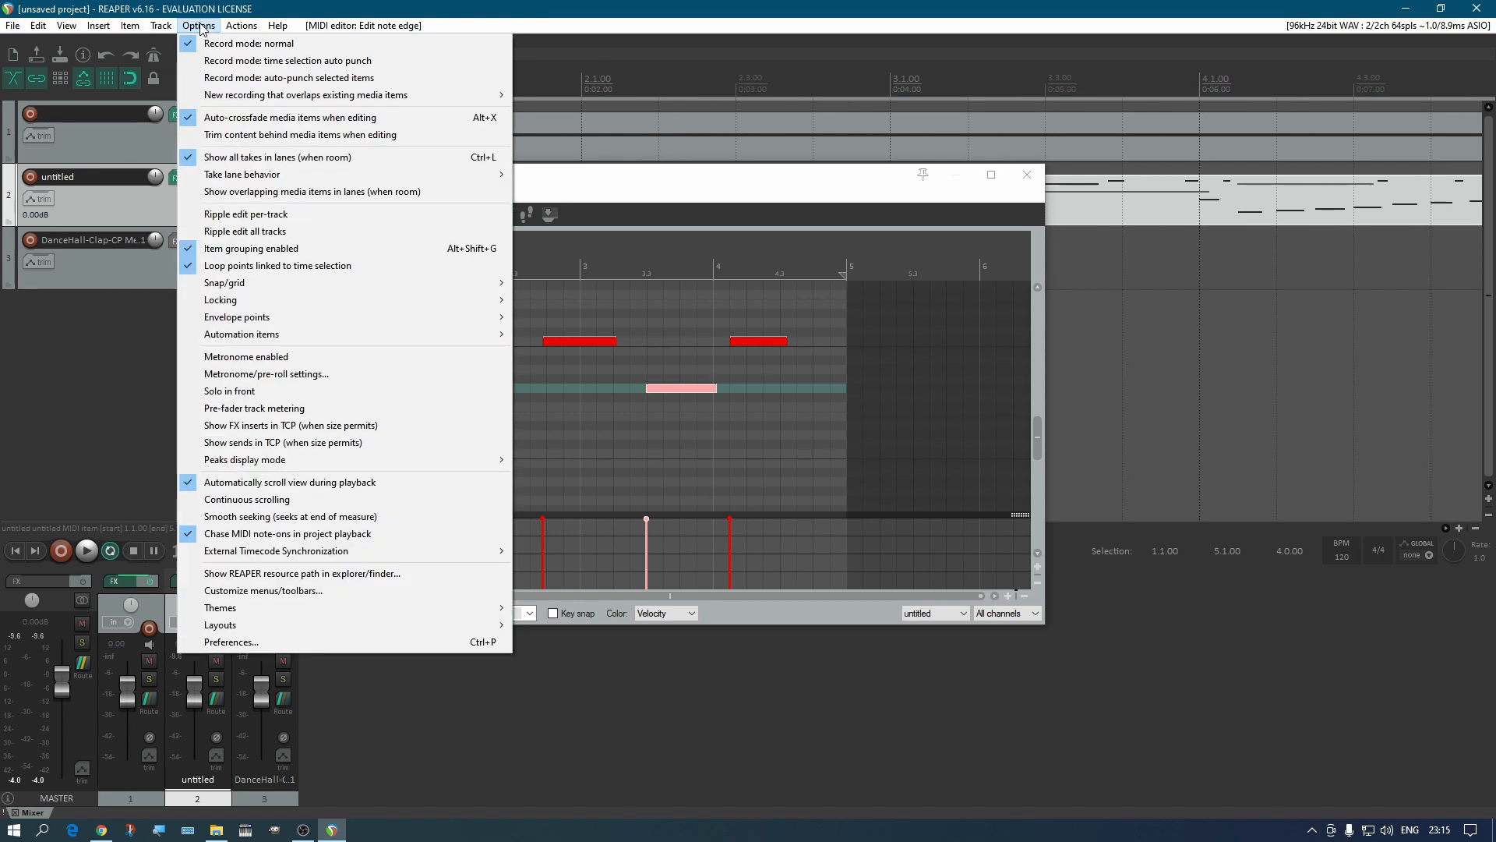
mouse_move(201, 29)
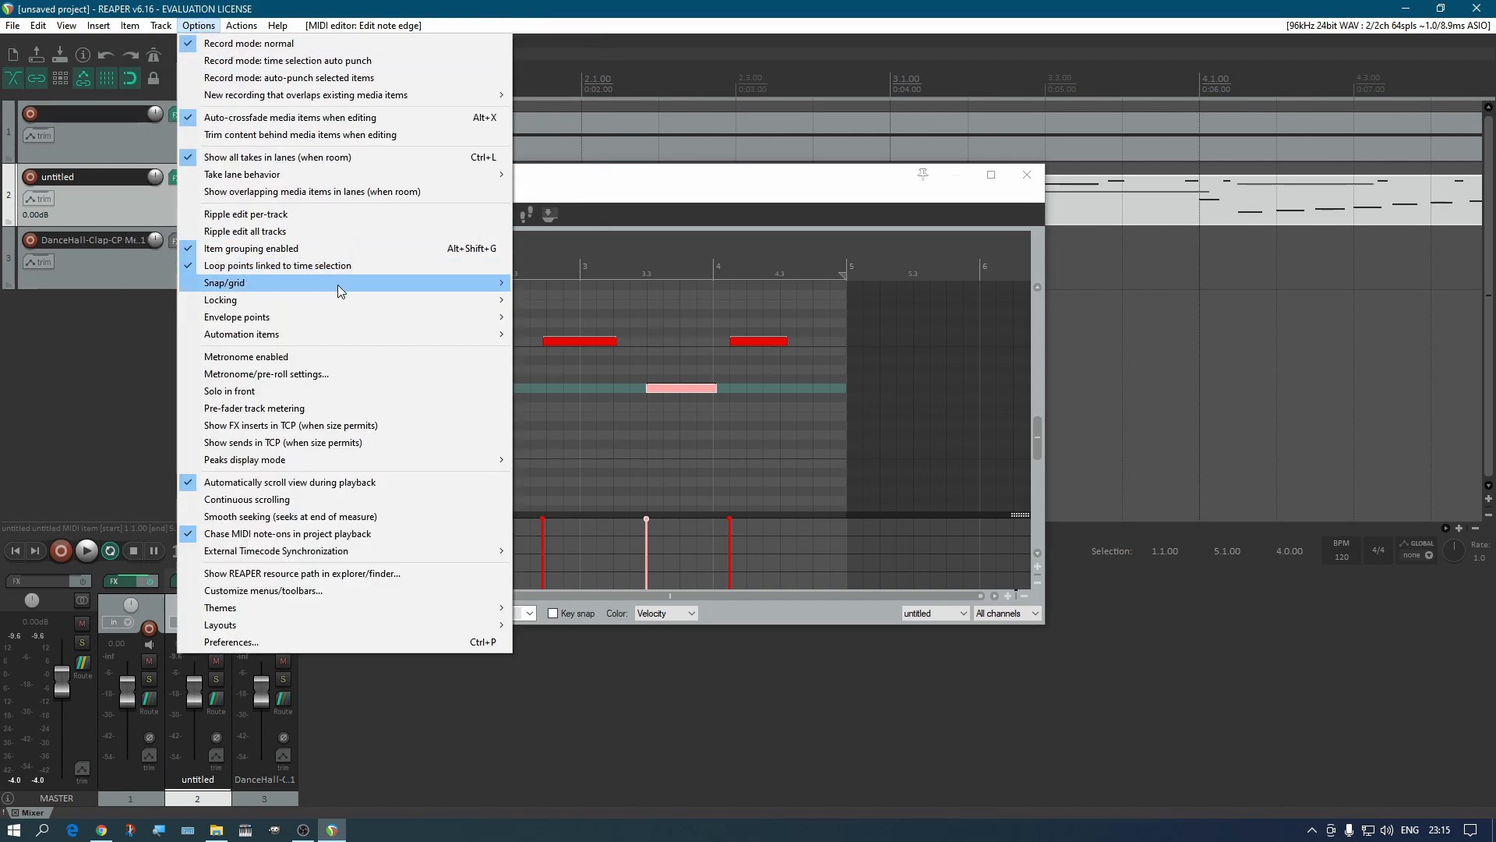
mouse_move(330, 319)
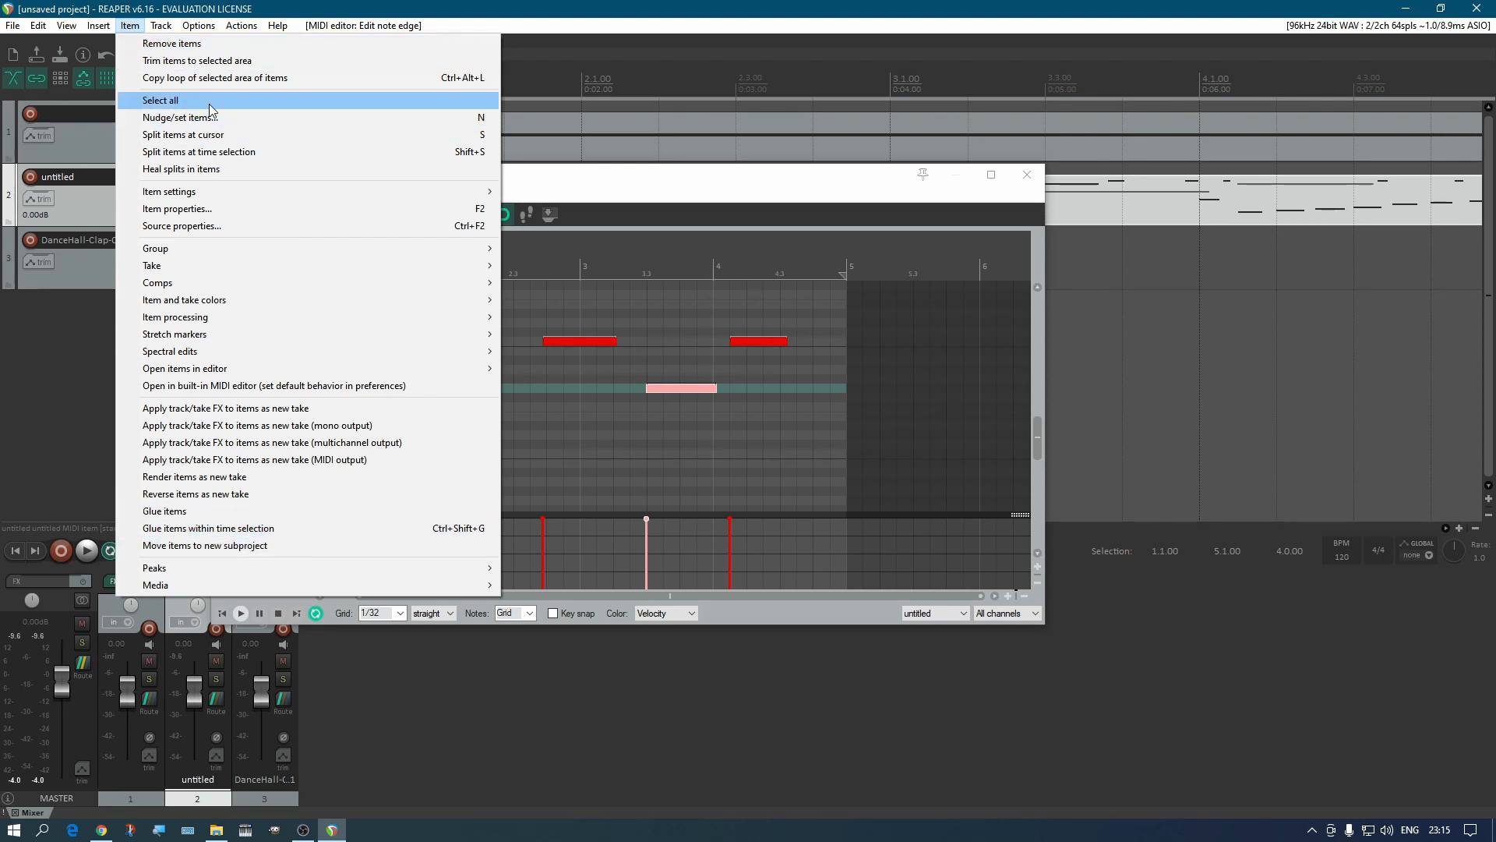
Step: Close the MIDI editor and insert DanceHall-Clap-CP MelClp1.WAV from the r5 folder onto track 3 at 1.3.00
left_click(699, 180)
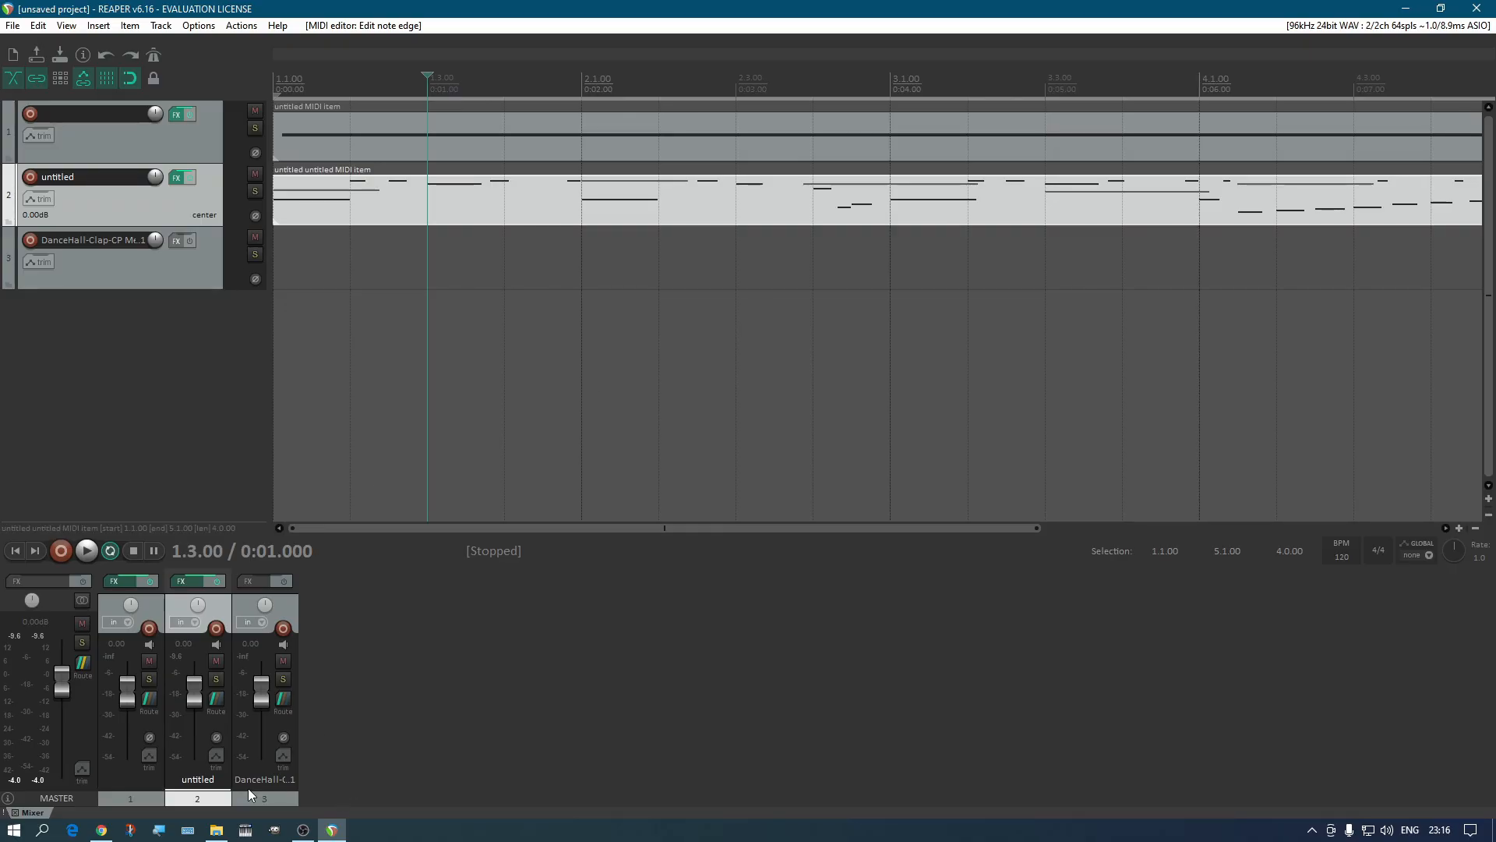
left_click(216, 829)
left_click(790, 205)
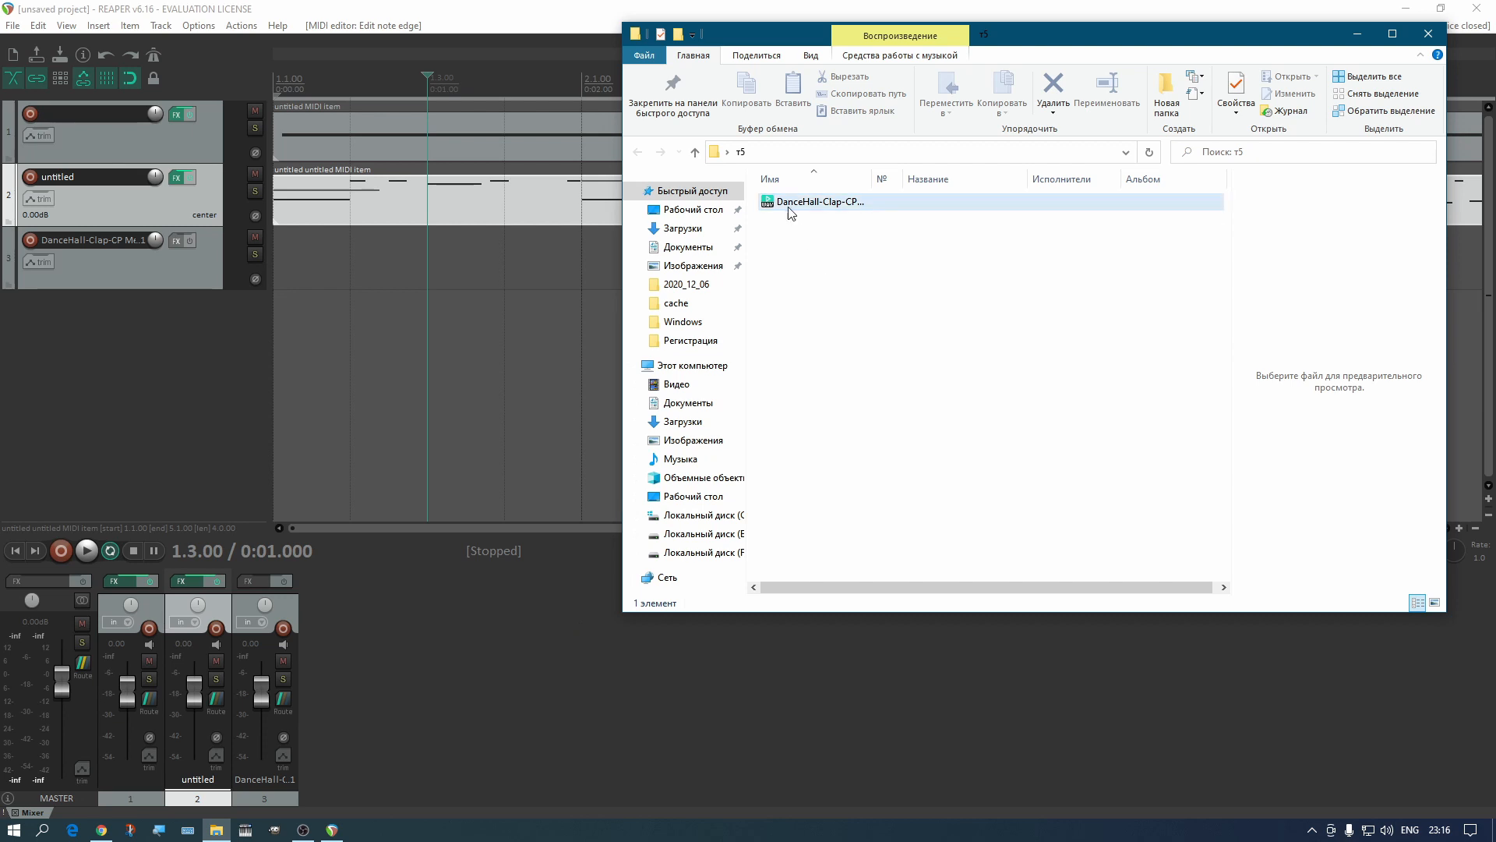
left_click_drag(787, 209, 580, 359)
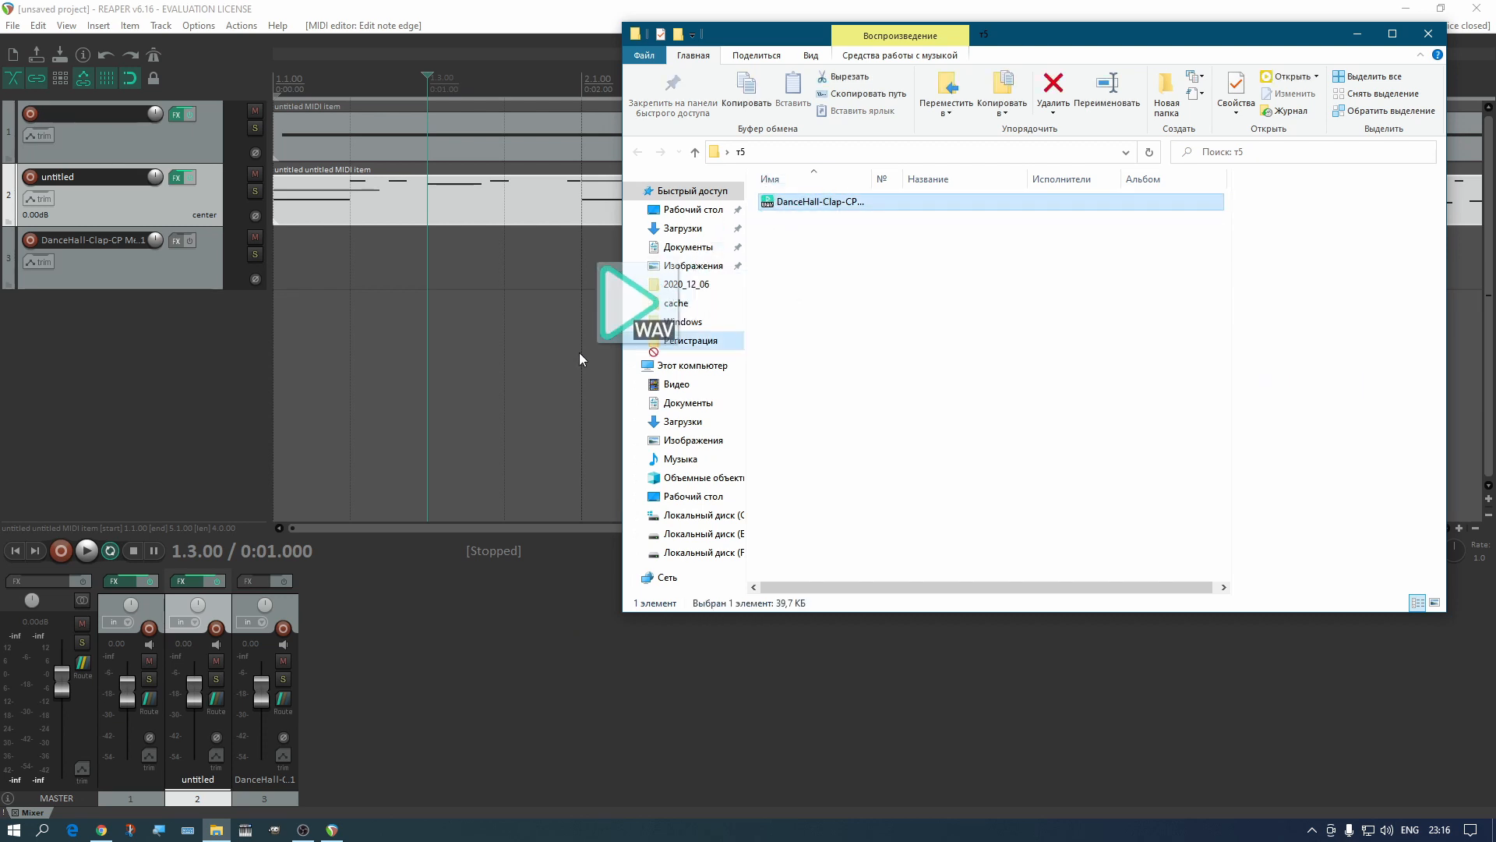
left_click_drag(369, 284, 431, 278)
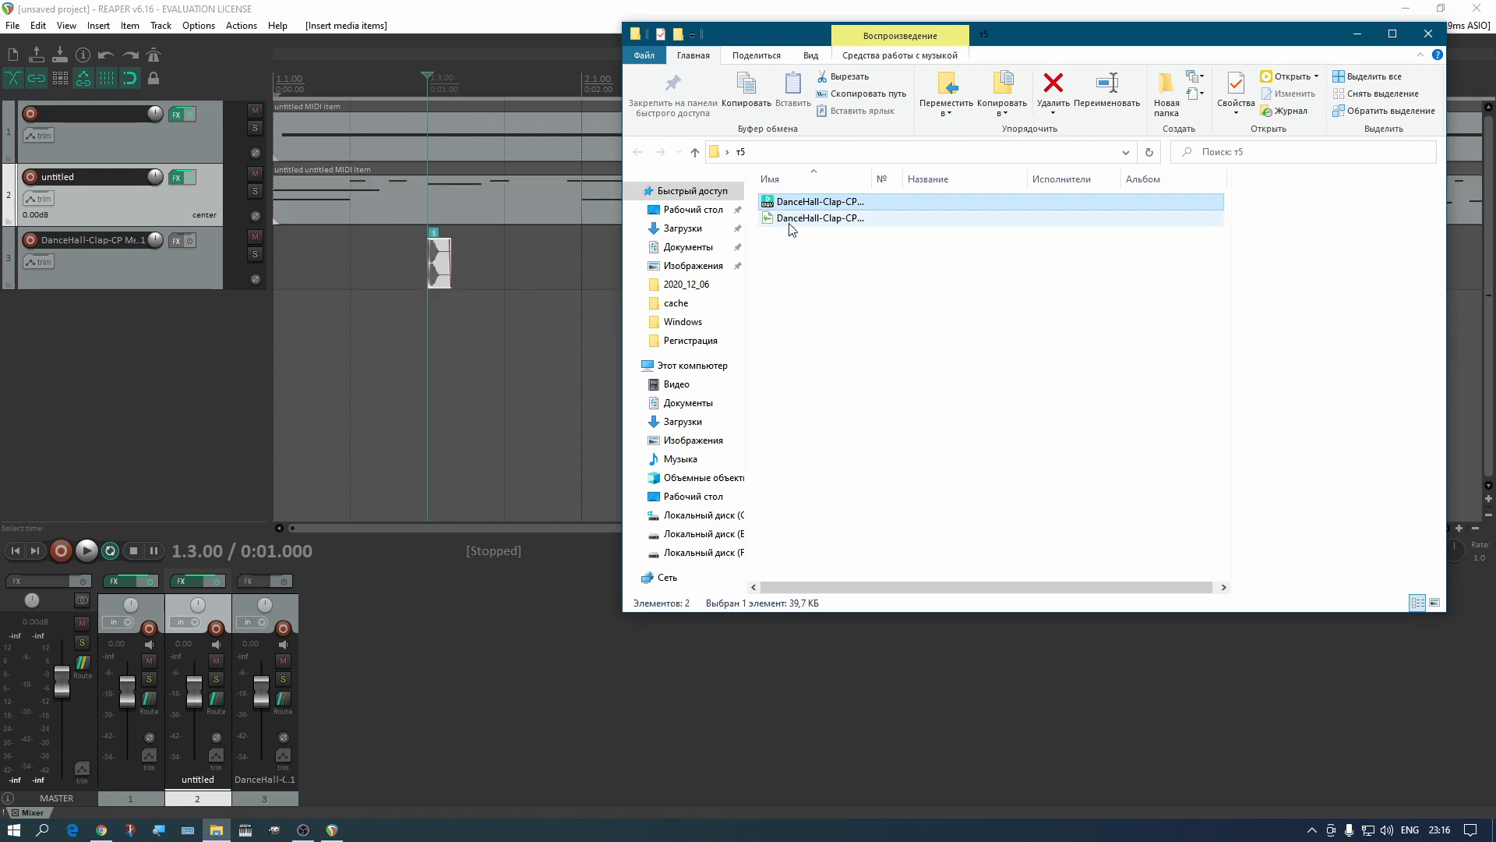
Step: Delete the clap item from track 3 and widen the name column in the r5 folder to show full file names
left_click(794, 225)
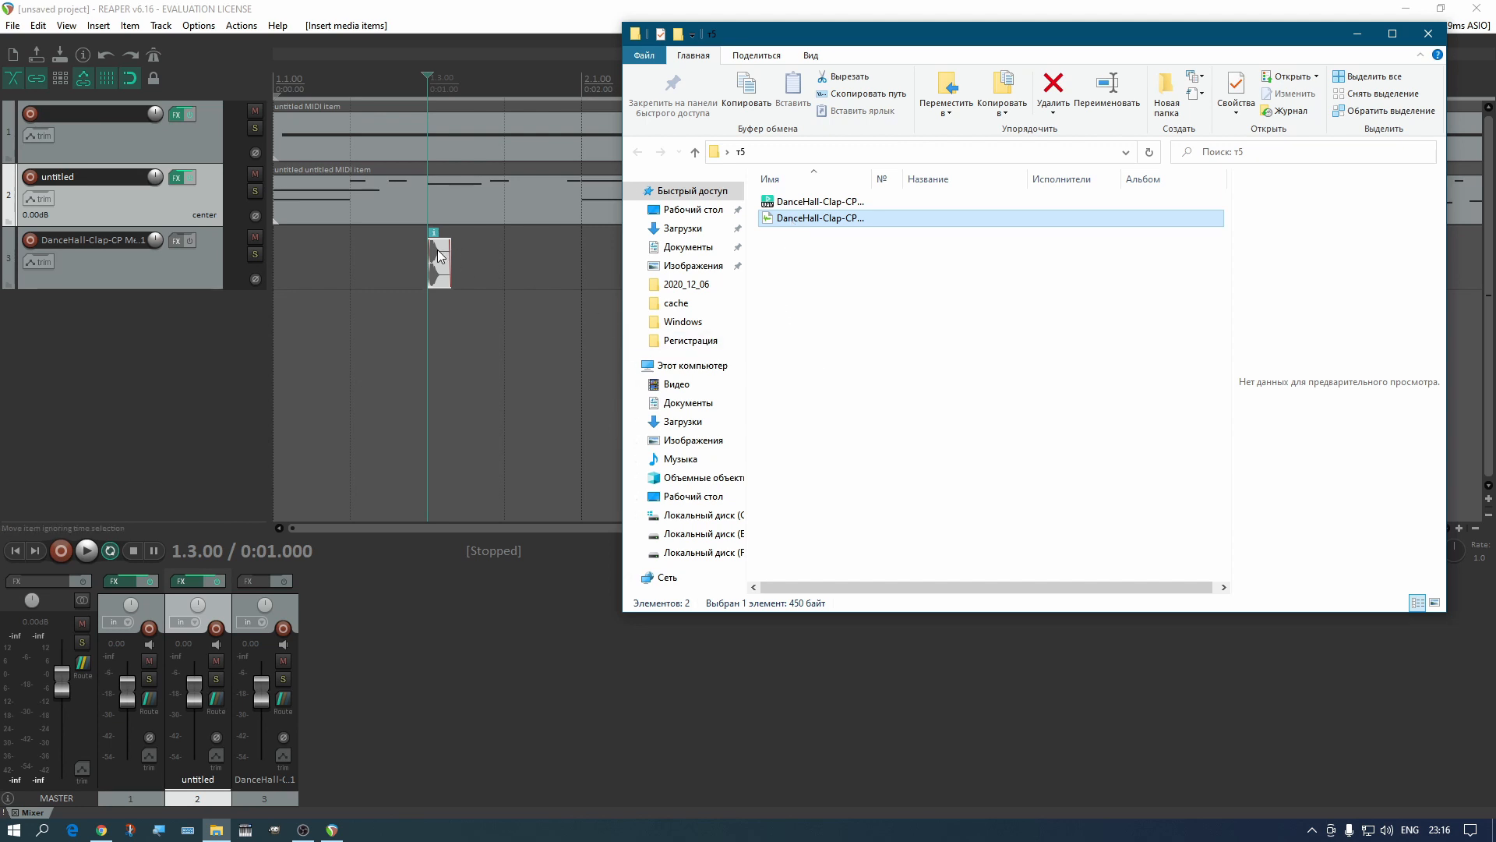
left_click_drag(437, 249, 440, 245)
key("Delete")
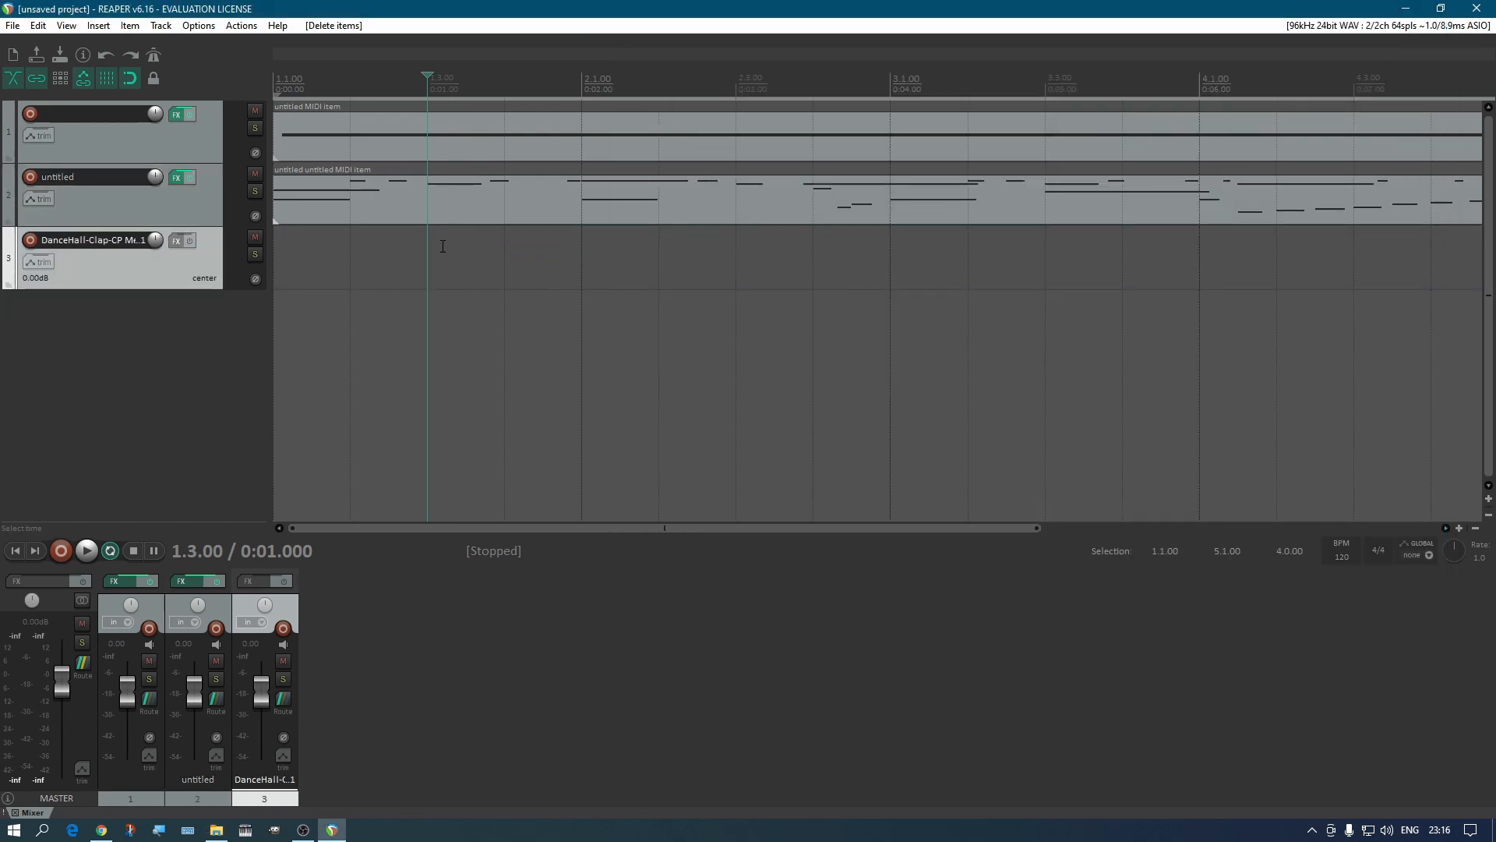
left_click(216, 829)
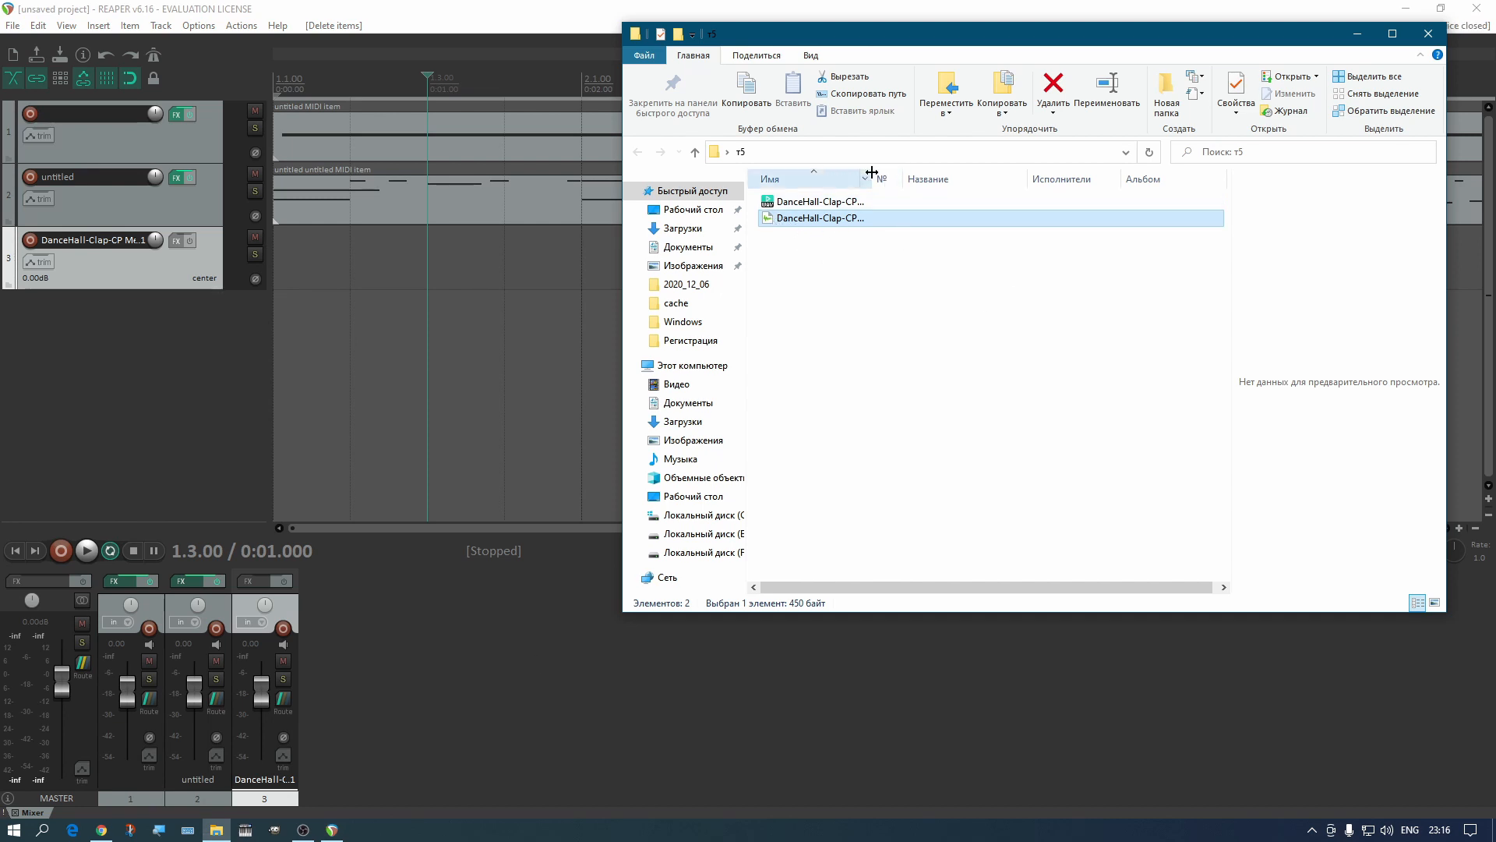
left_click_drag(875, 173, 998, 162)
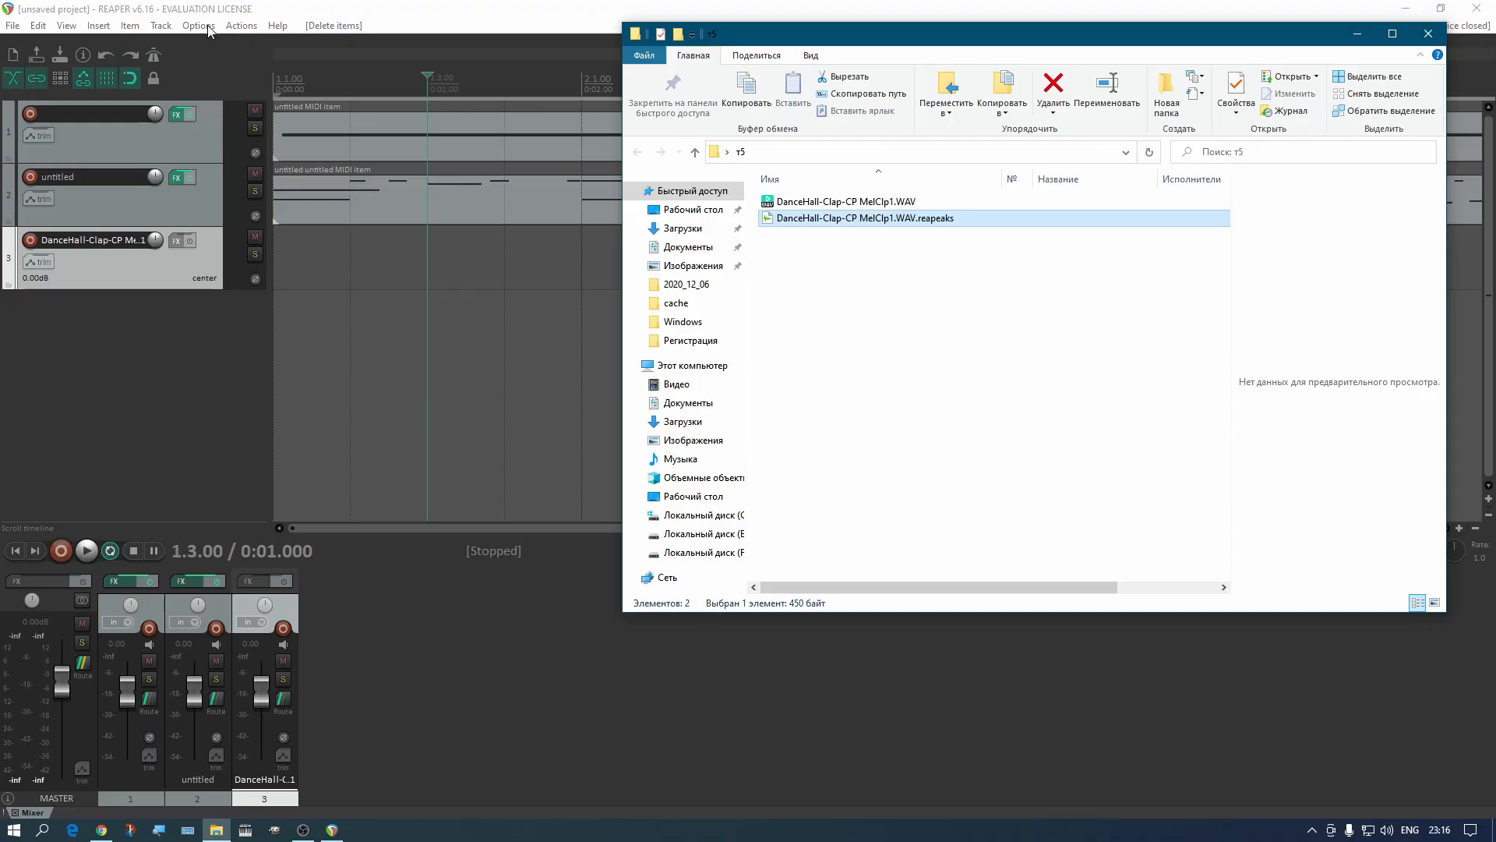
Step: In the path preferences, choose the user profile's AppData\Local\Temp folder for the list of paths that use the alternate peak cache
left_click(208, 28)
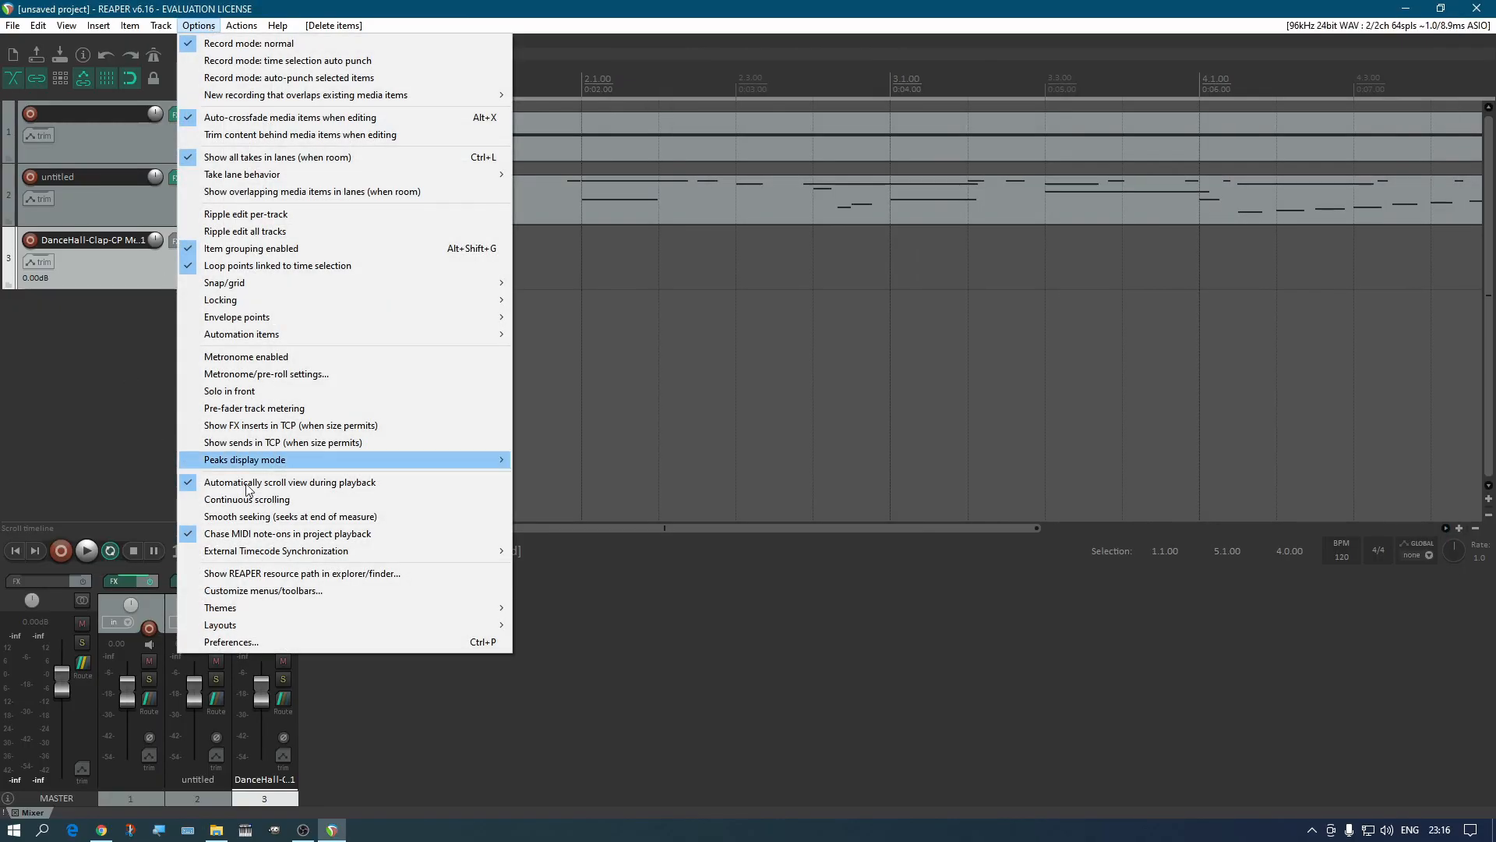
left_click(270, 641)
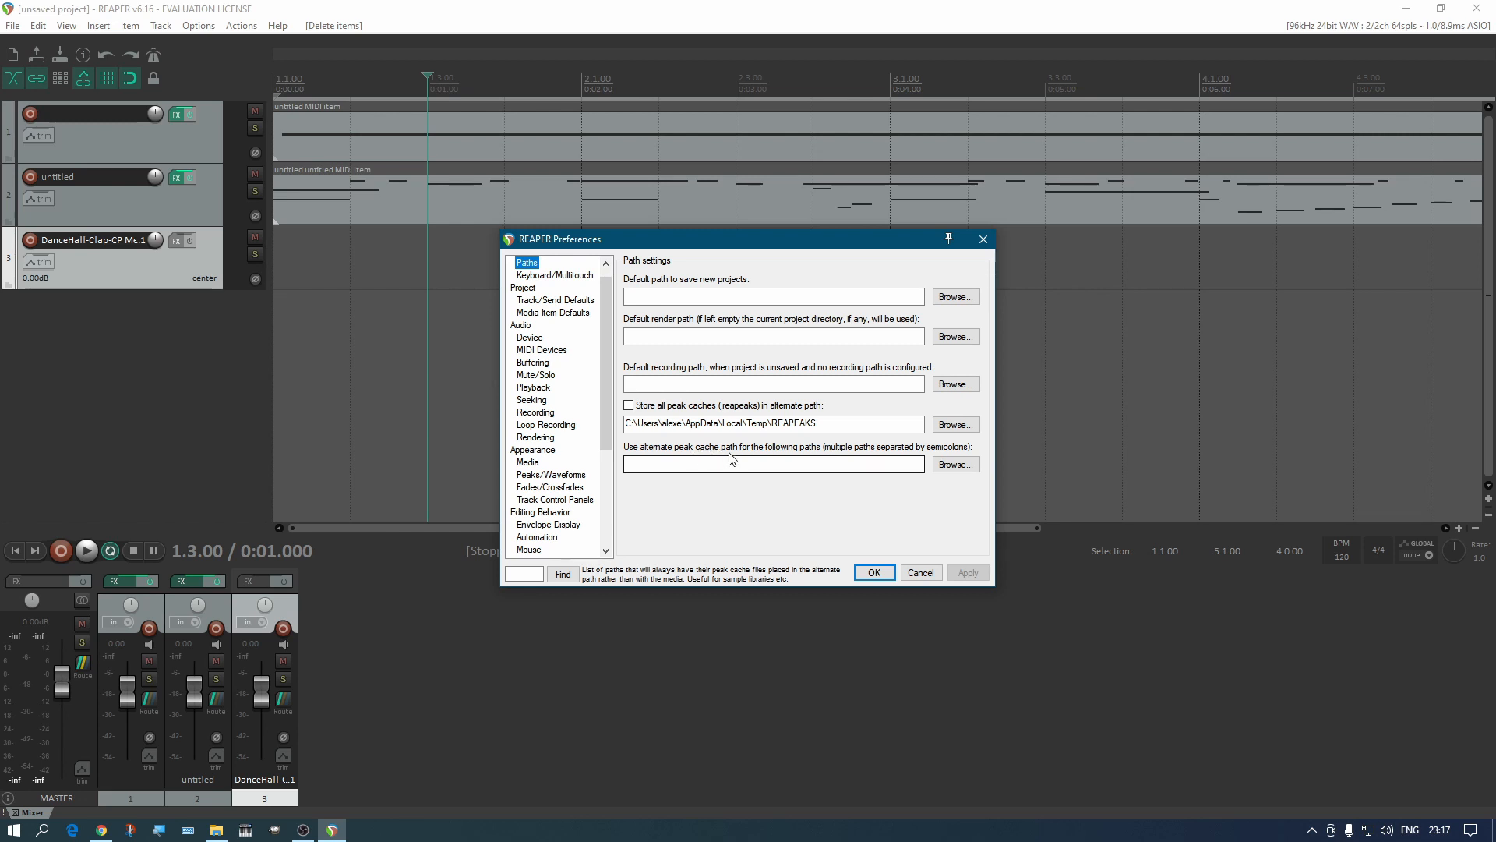
left_click(957, 466)
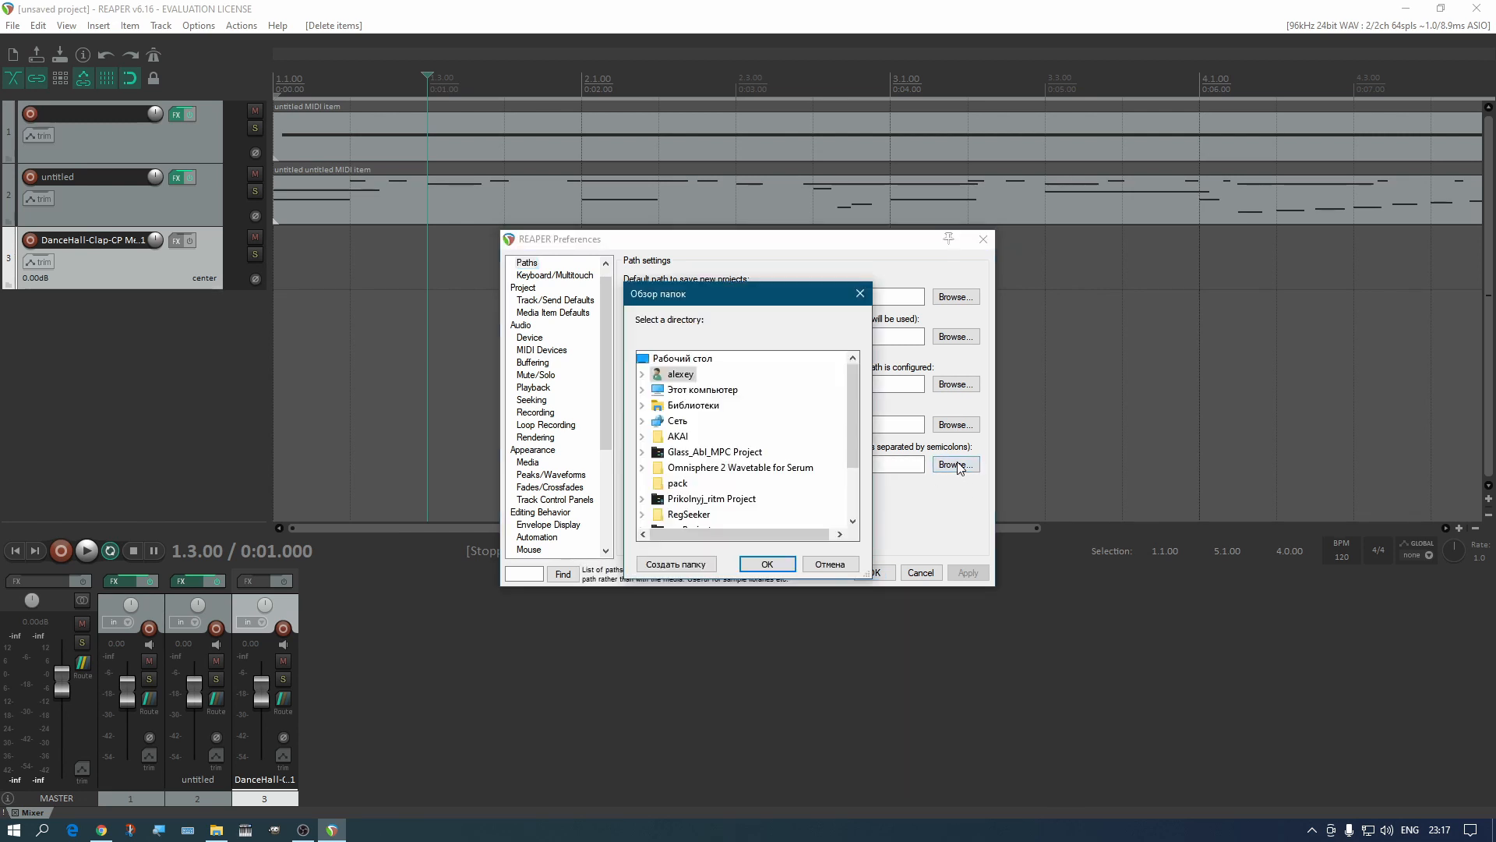
double_click(680, 374)
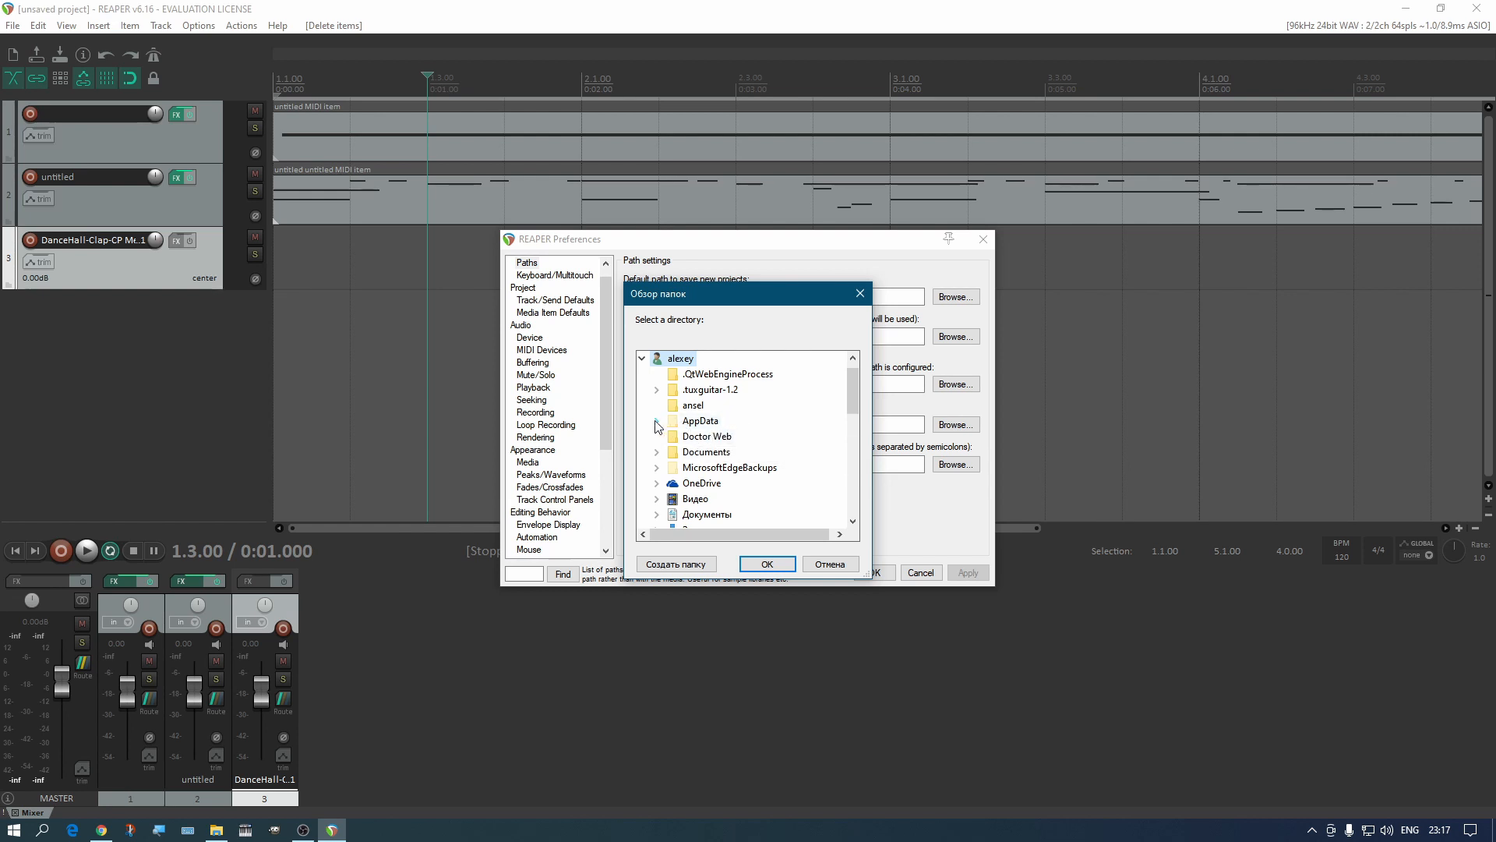
double_click(678, 425)
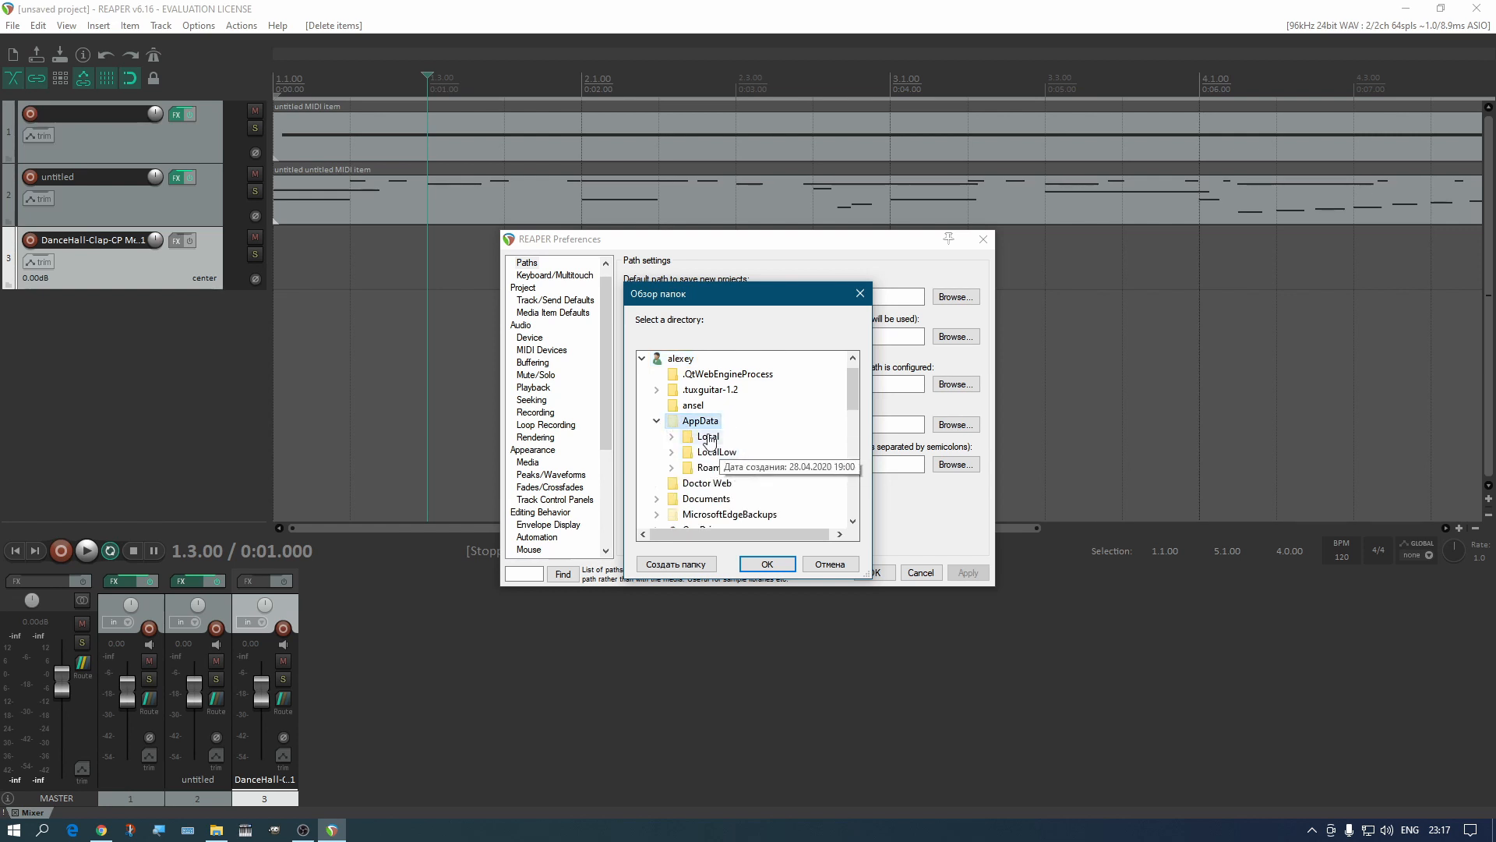
double_click(711, 436)
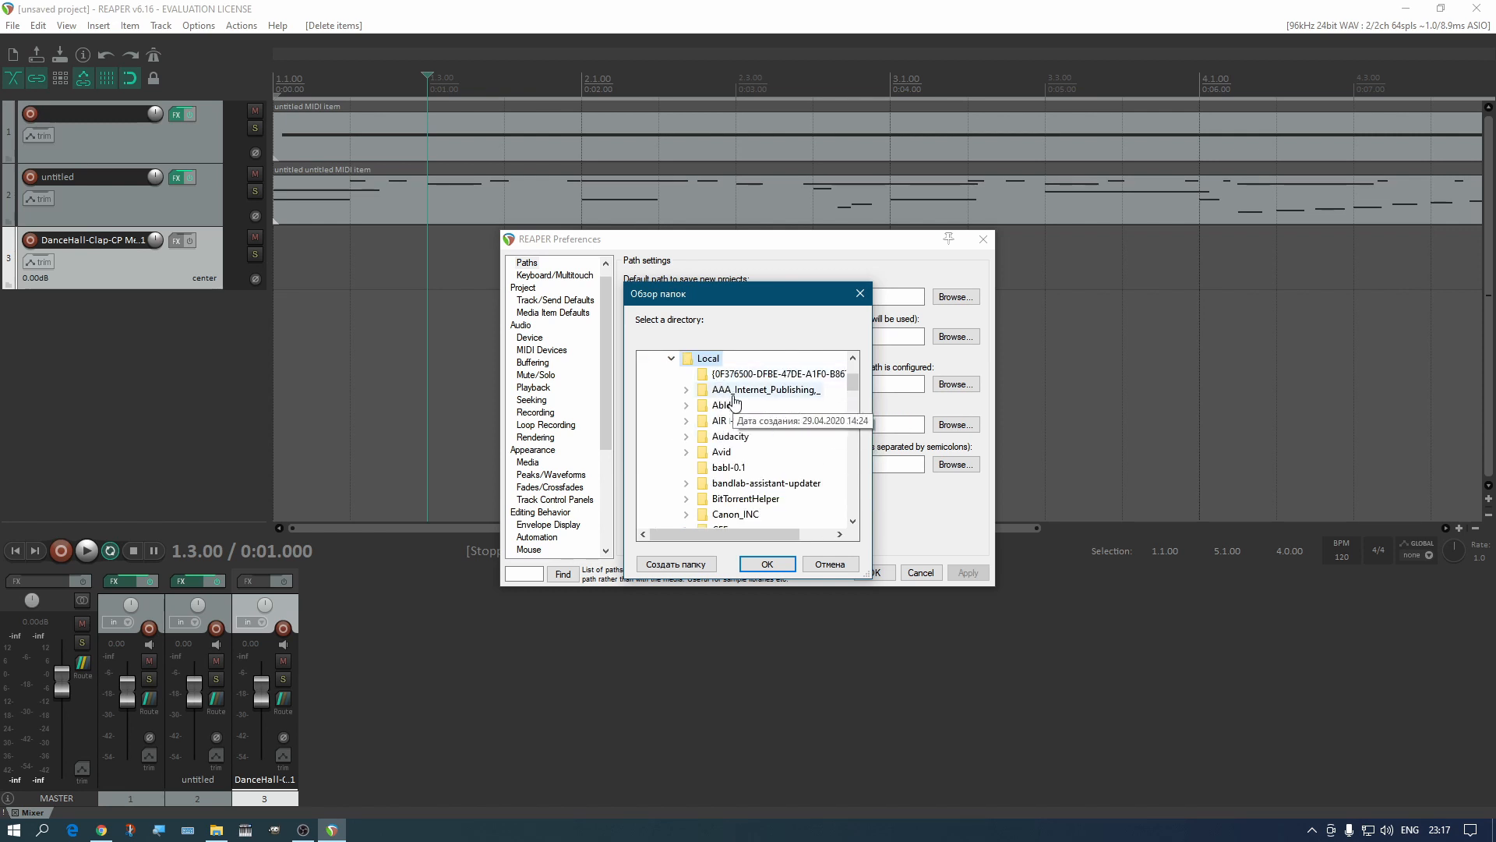
scroll(737, 400, "down", 2)
scroll(739, 406, "down", 6)
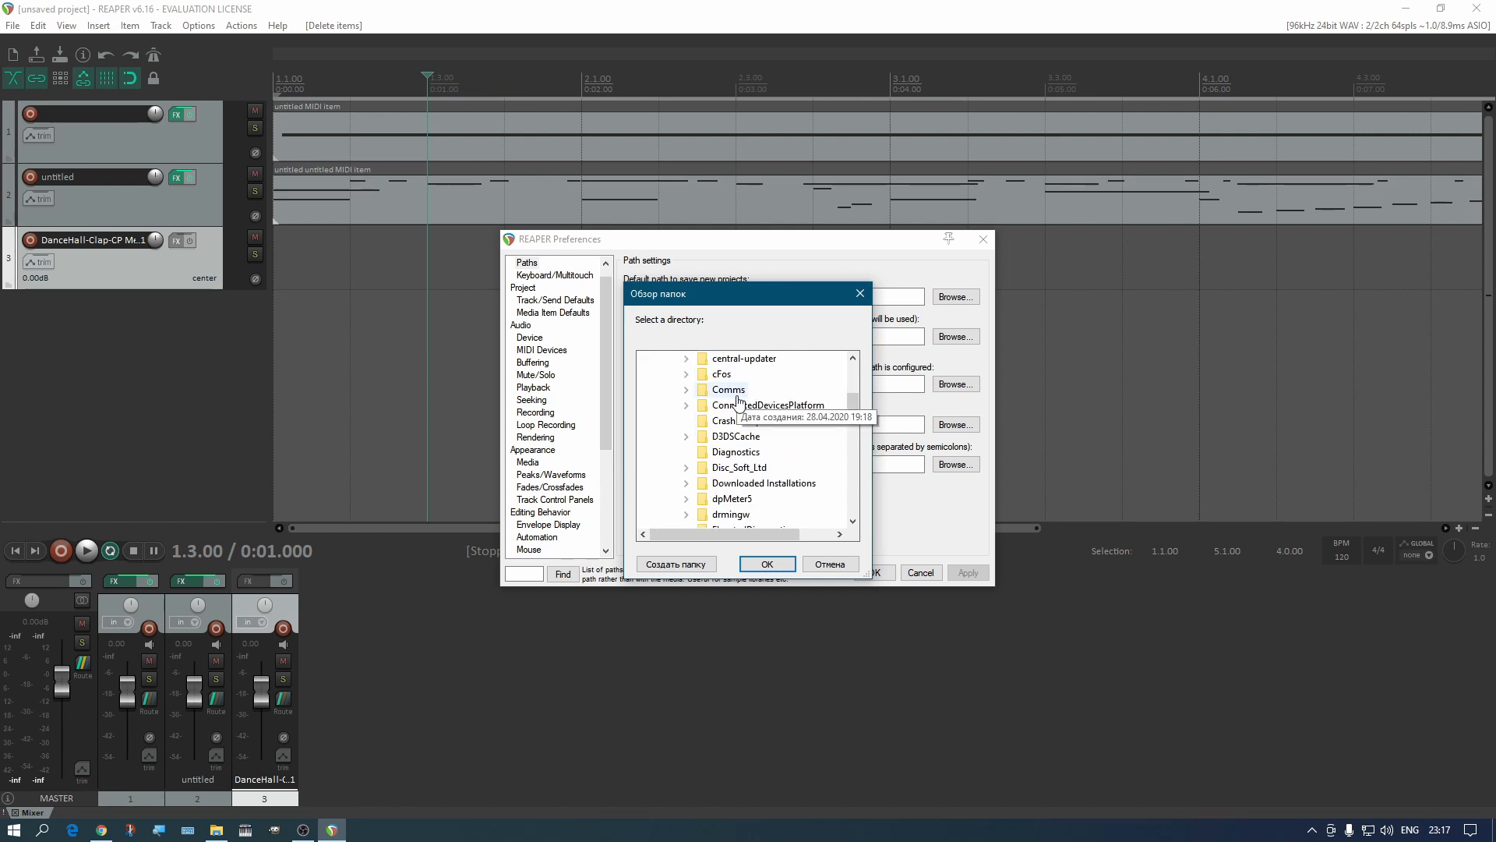
scroll(737, 425, "down", 9)
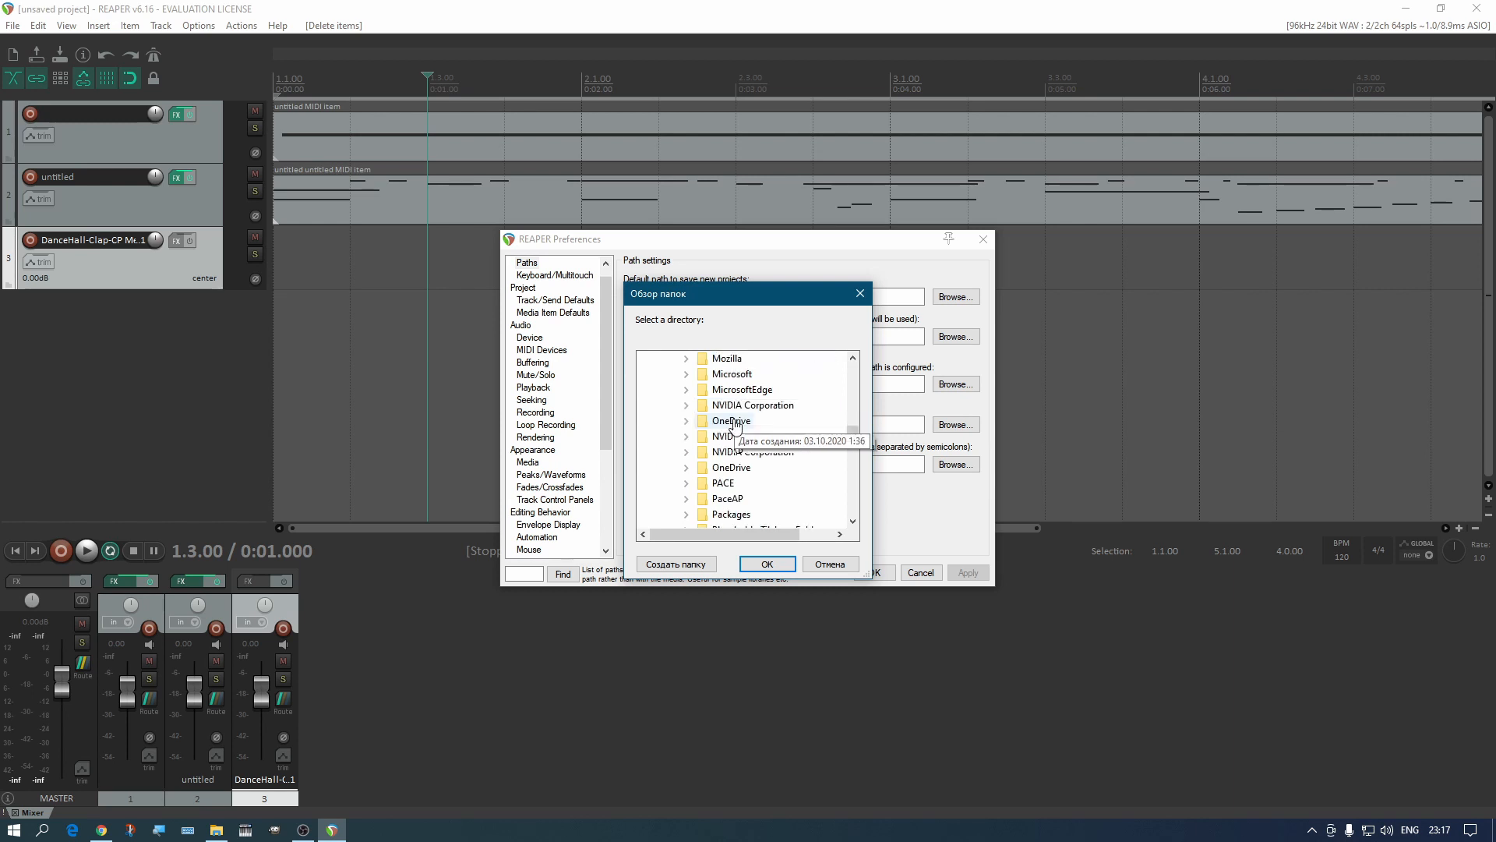
double_click(723, 452)
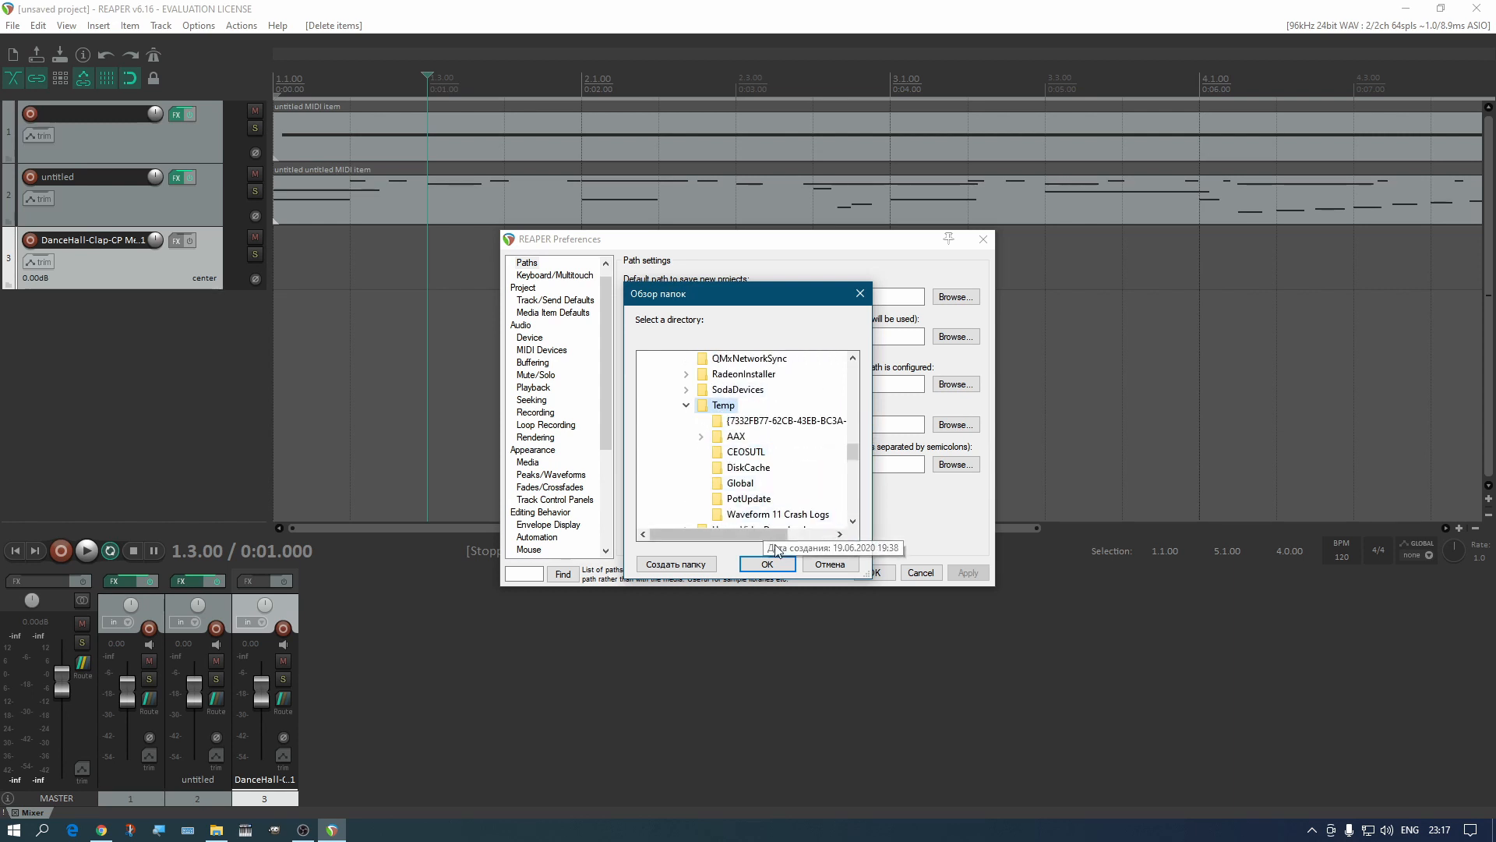
left_click(767, 563)
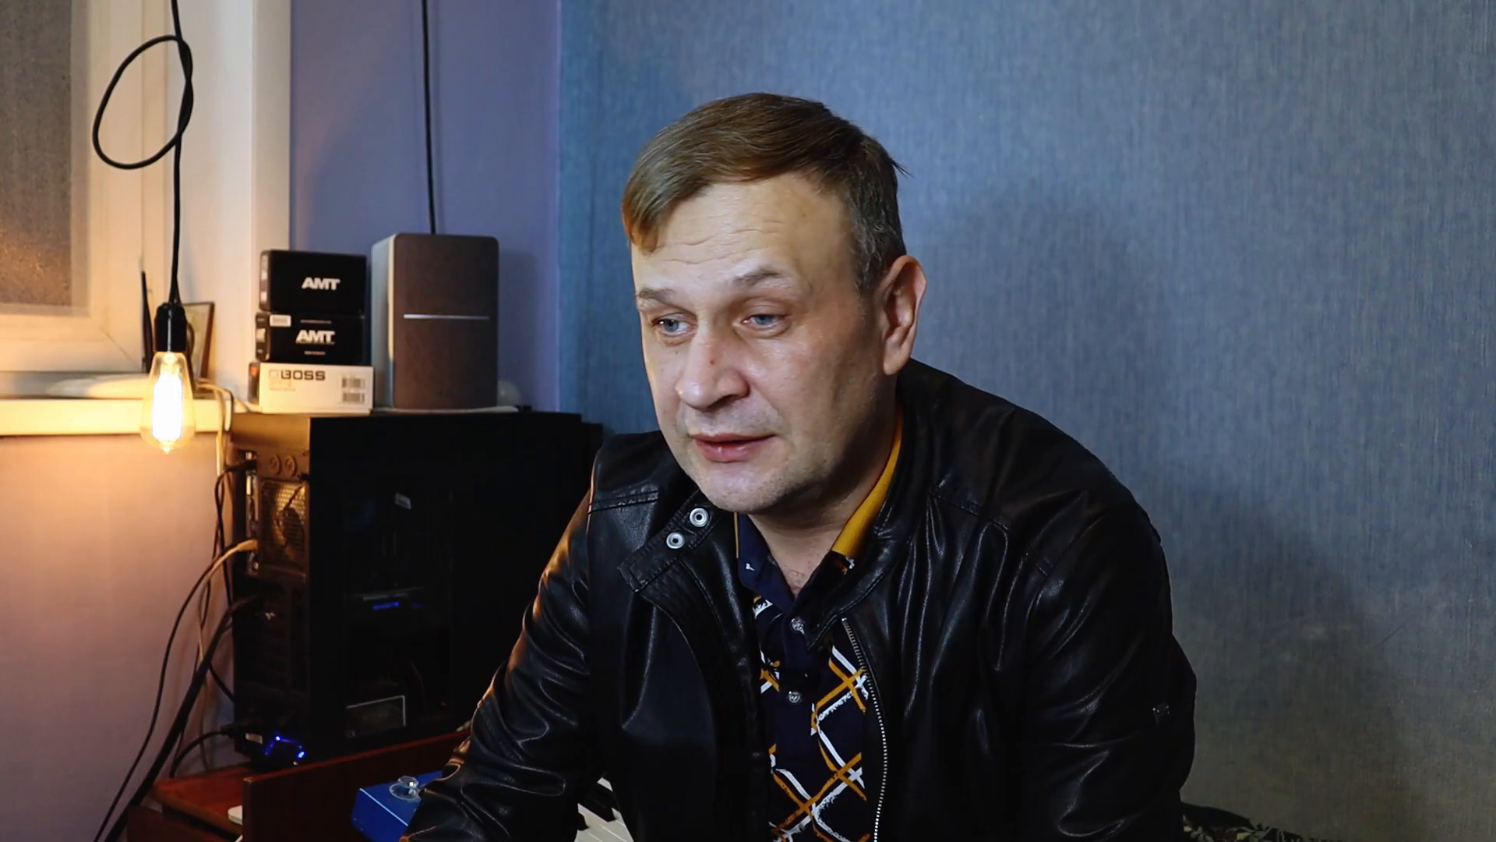
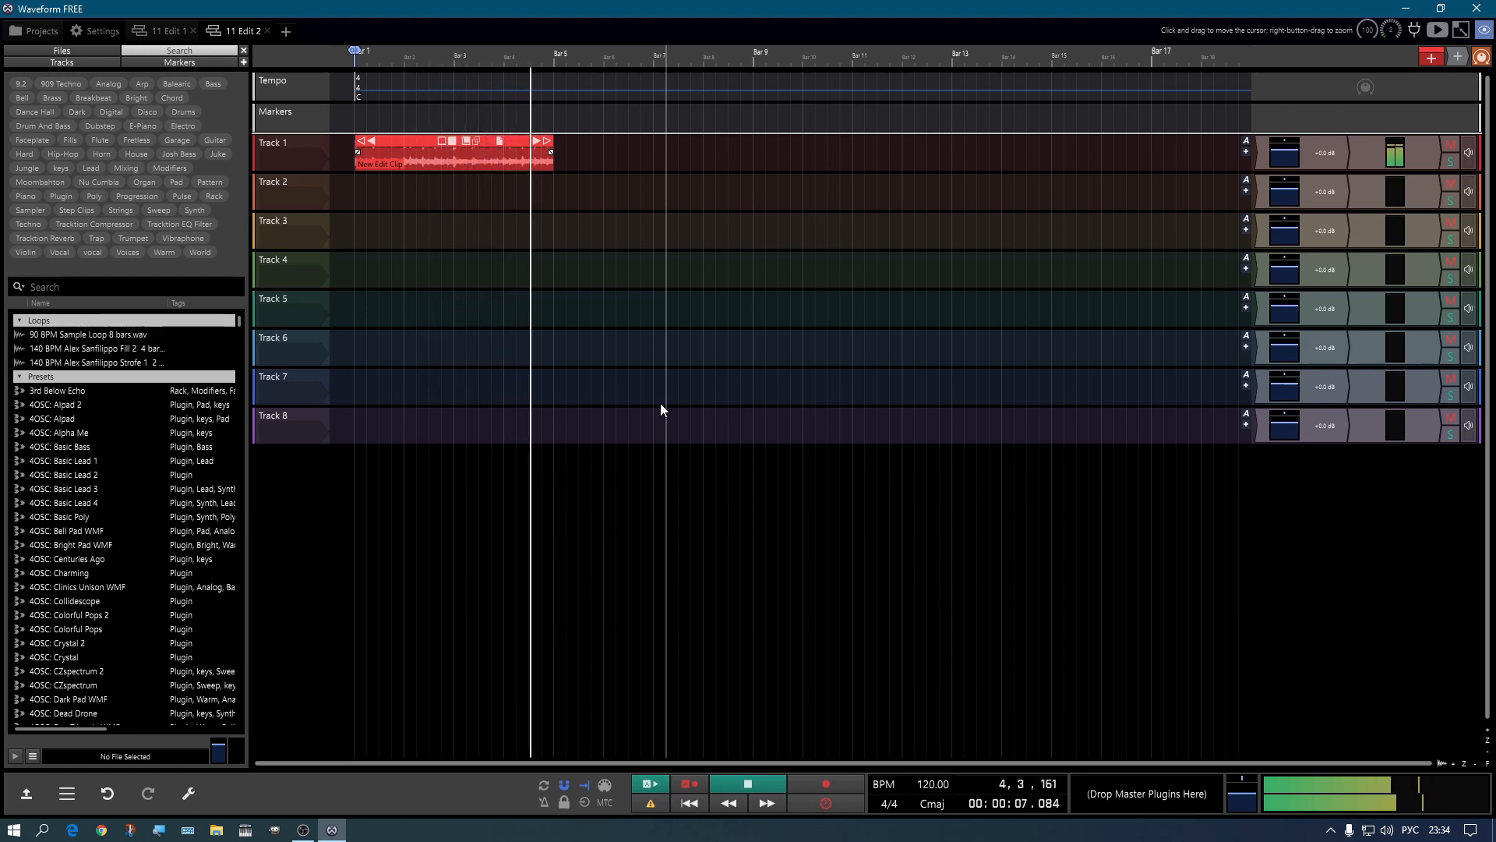
Step: In Waveform FREE, stop playback, enlarge Track 1's height and show the properties of New Edit Clip
key("space")
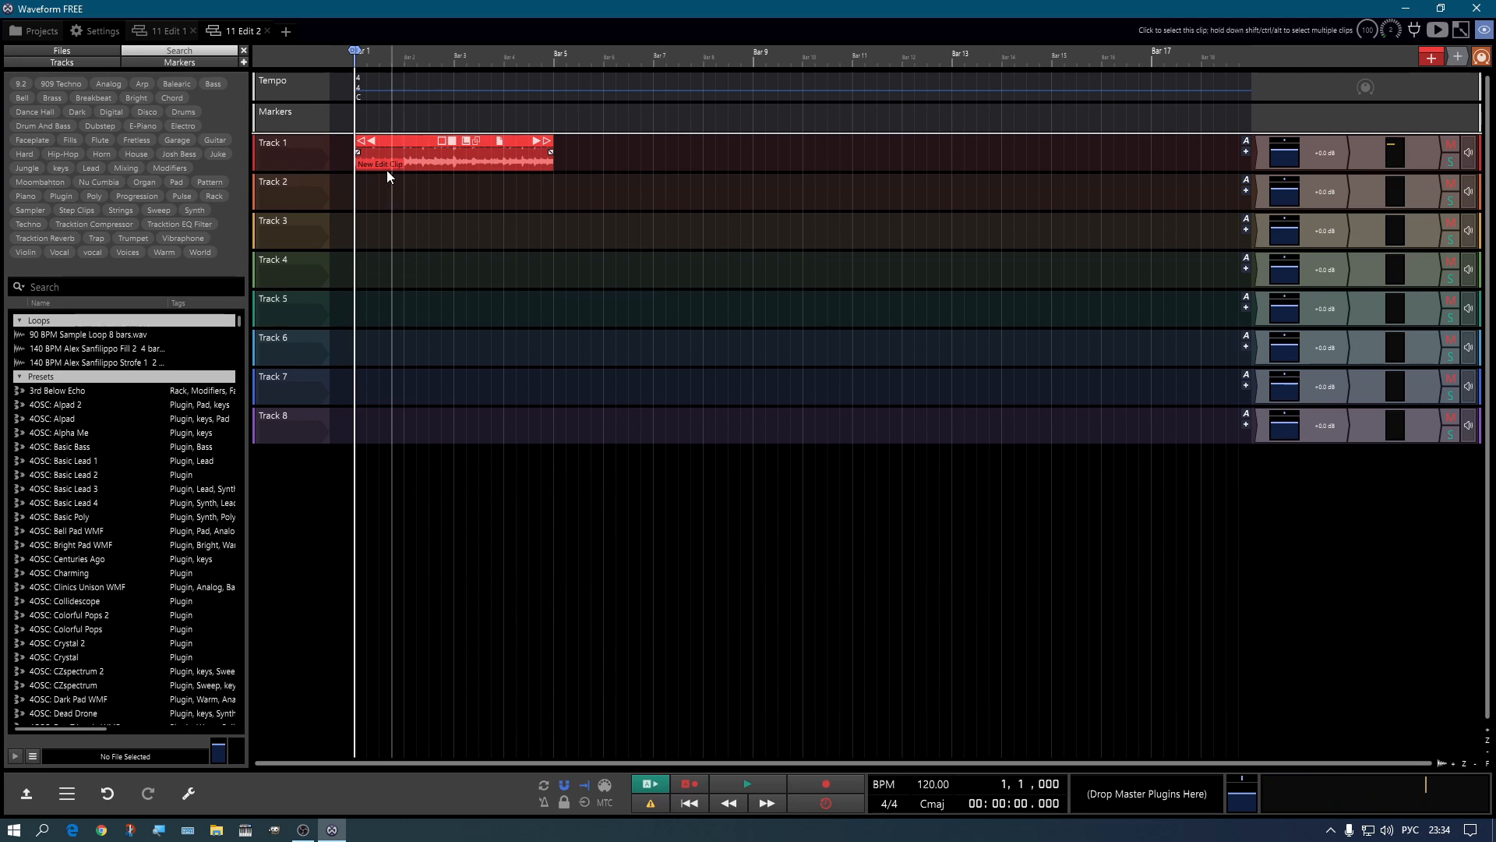
left_click_drag(314, 172, 316, 191)
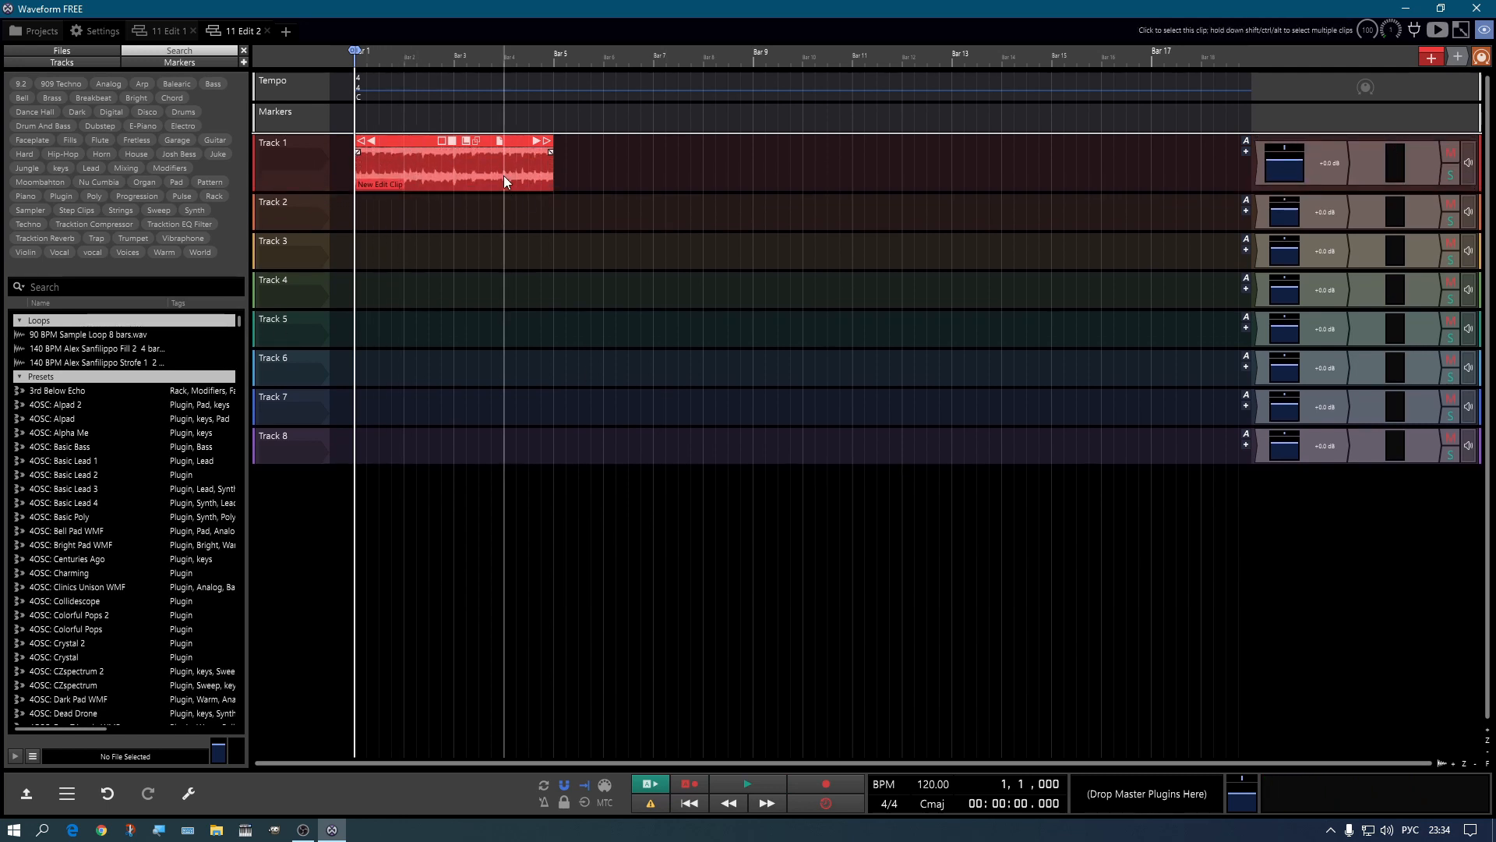
left_click(189, 794)
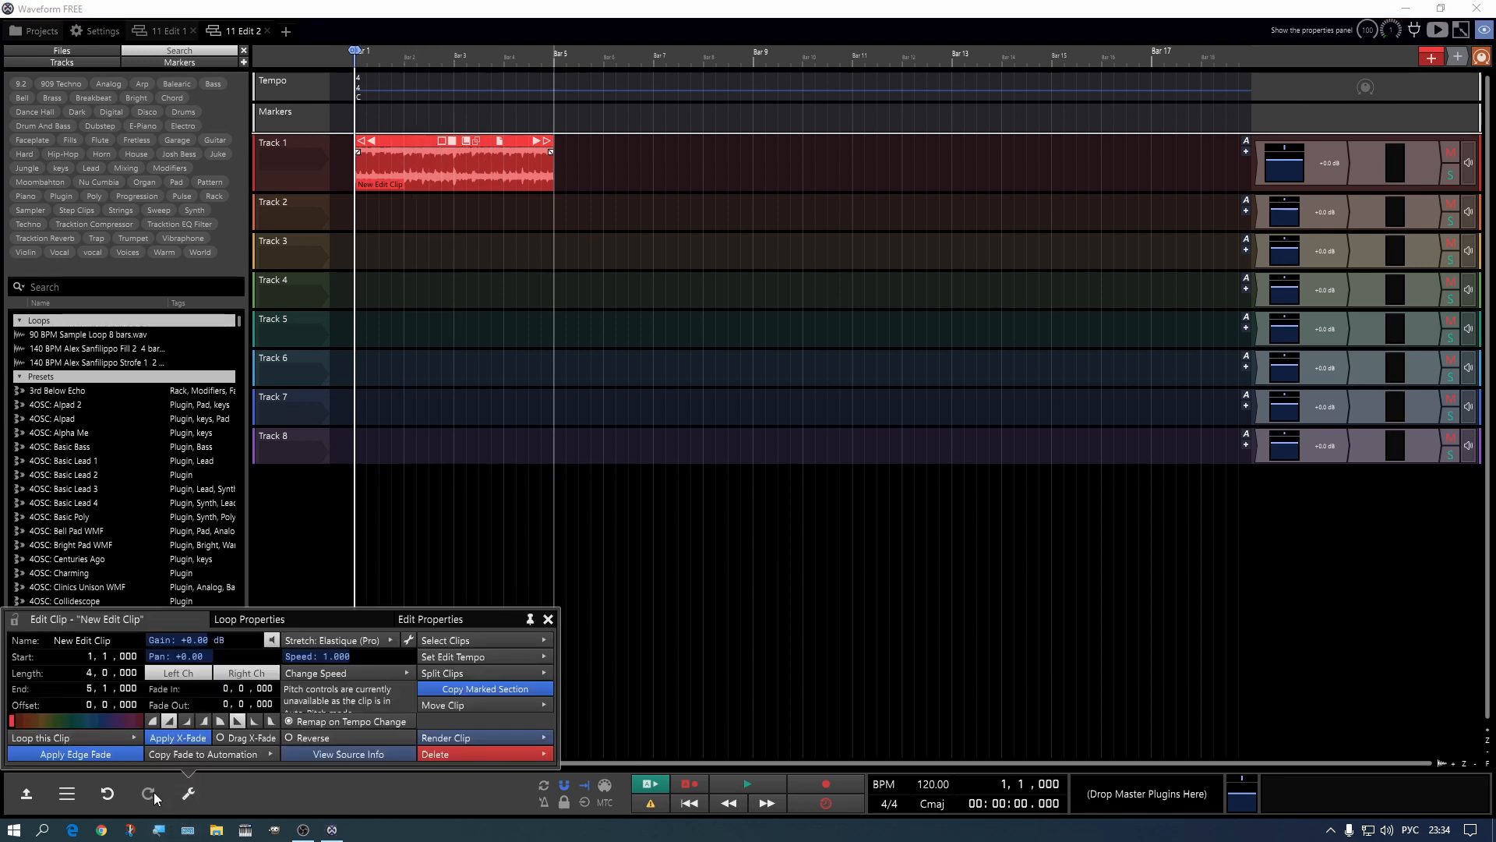
Step: Render New Edit Clip to a 48000 Hz, 24-bit stereo WAV file with rendering set to insert into this track
left_click(26, 793)
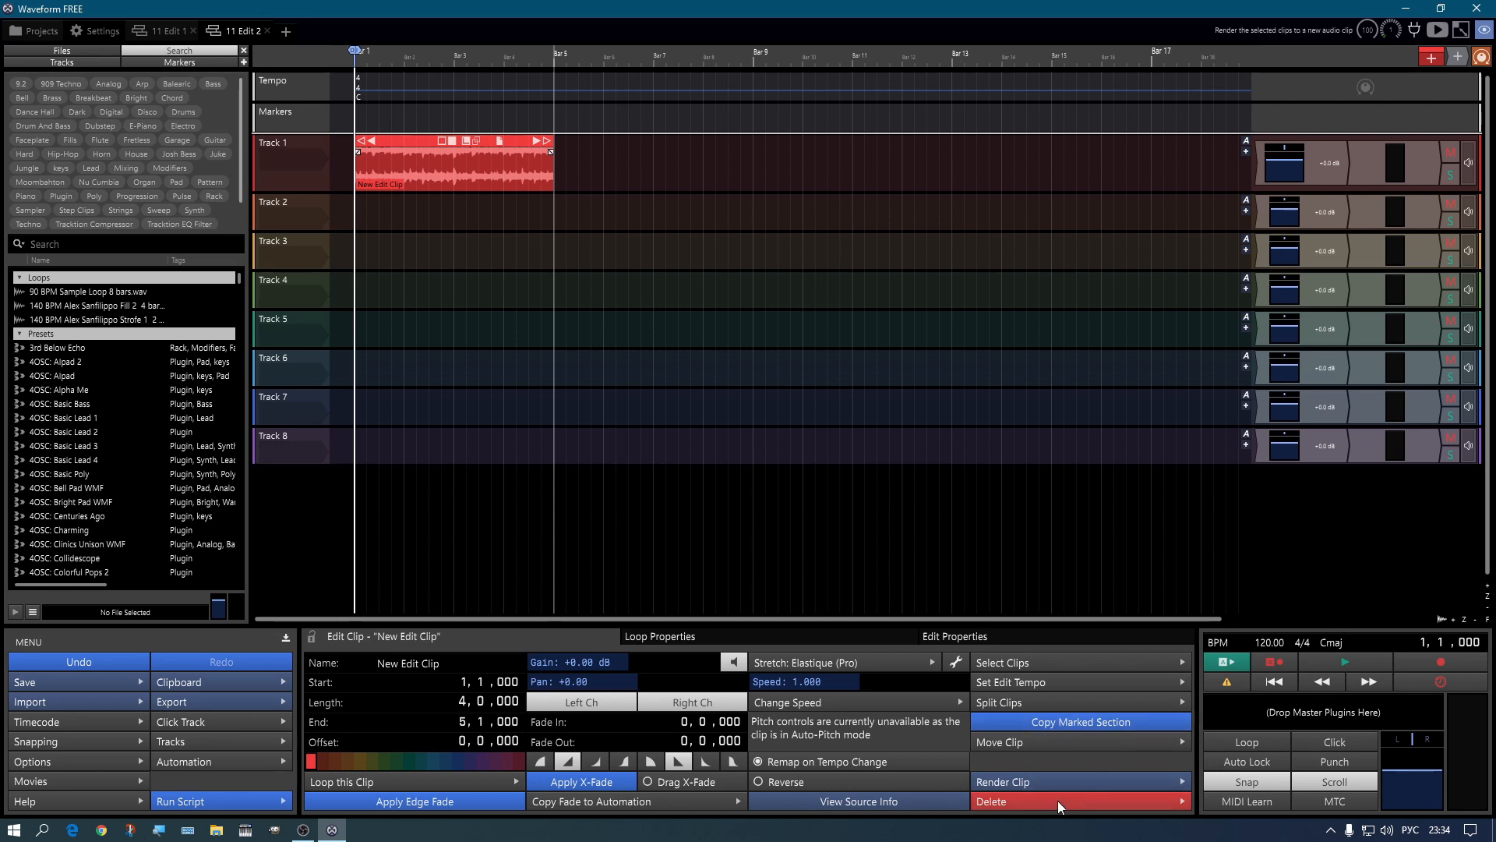
left_click(1087, 782)
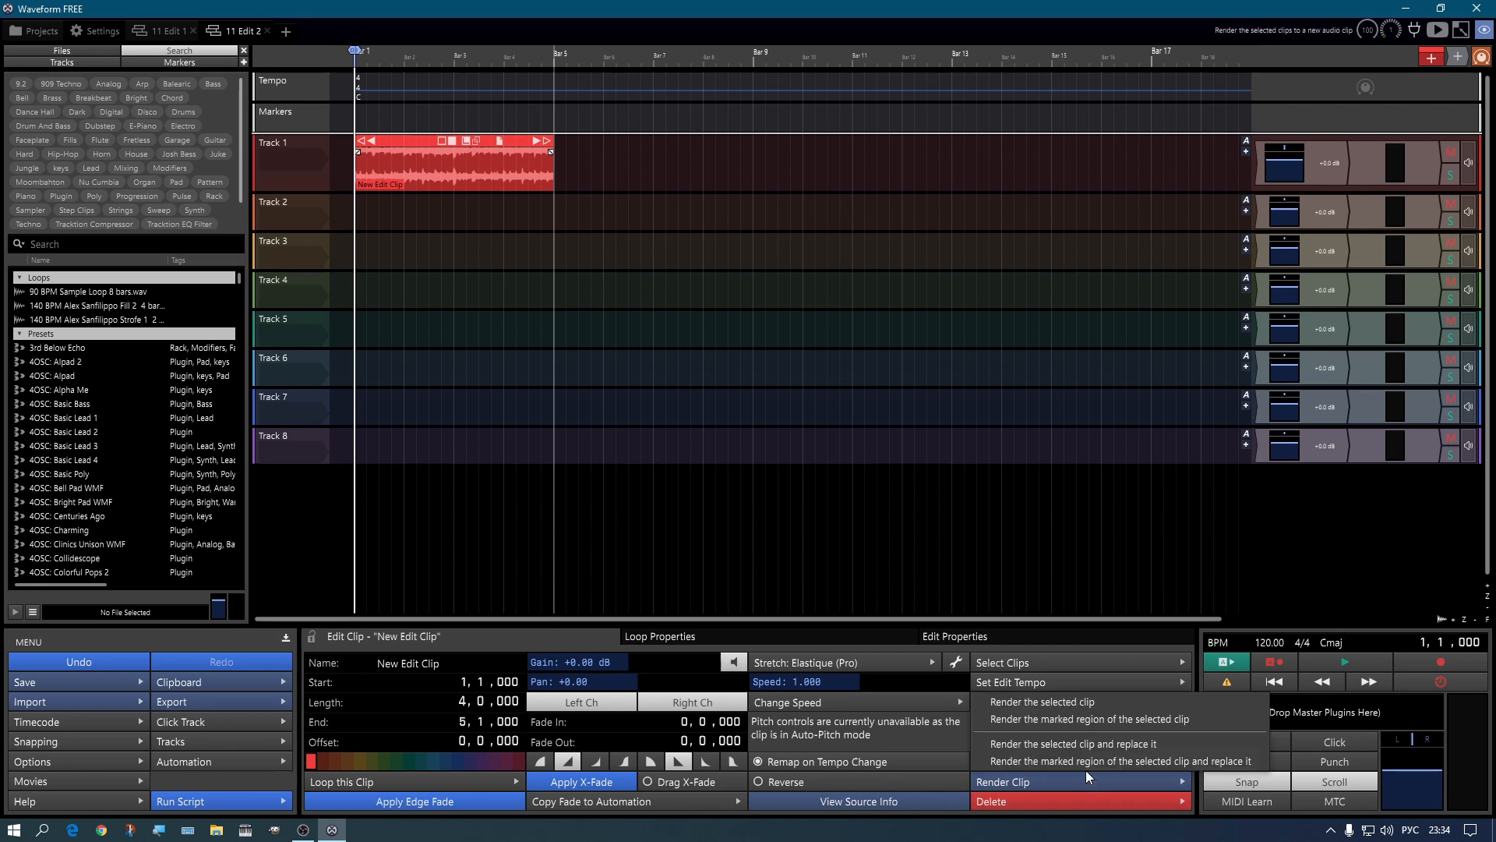
left_click(1053, 700)
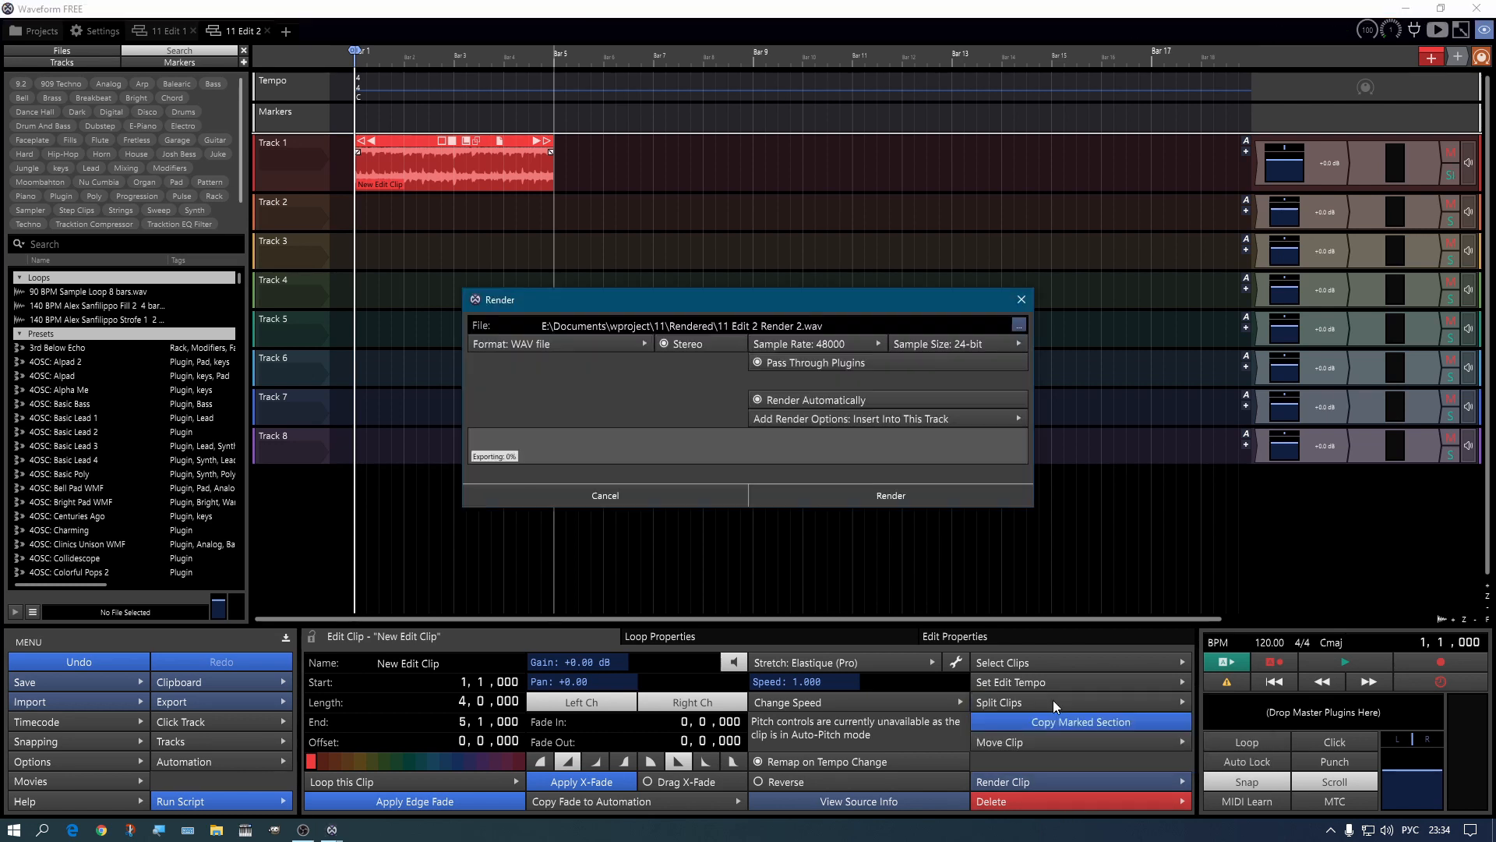
left_click(859, 422)
left_click(831, 473)
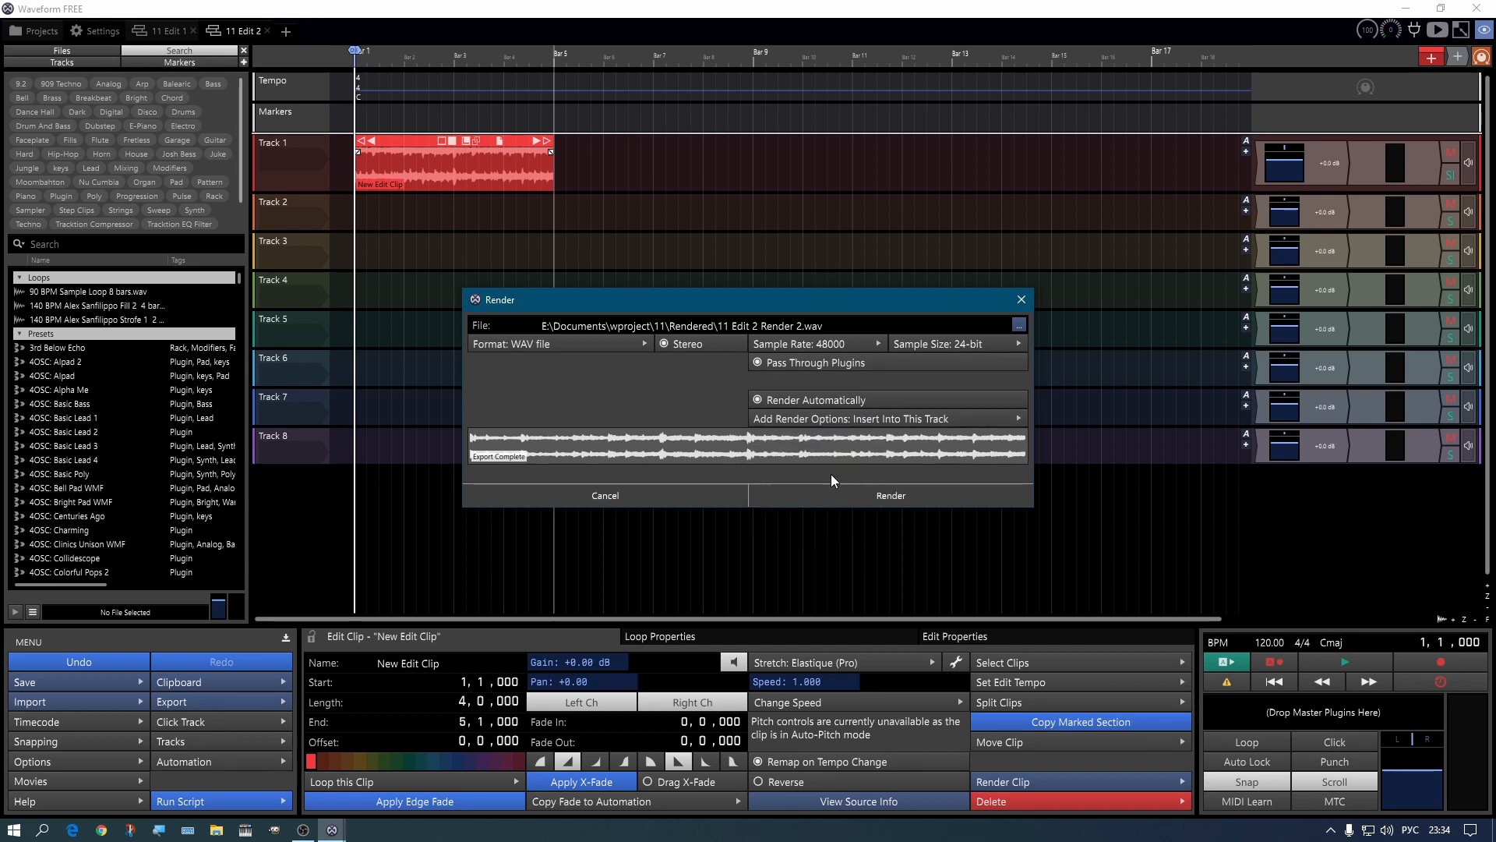
left_click(893, 494)
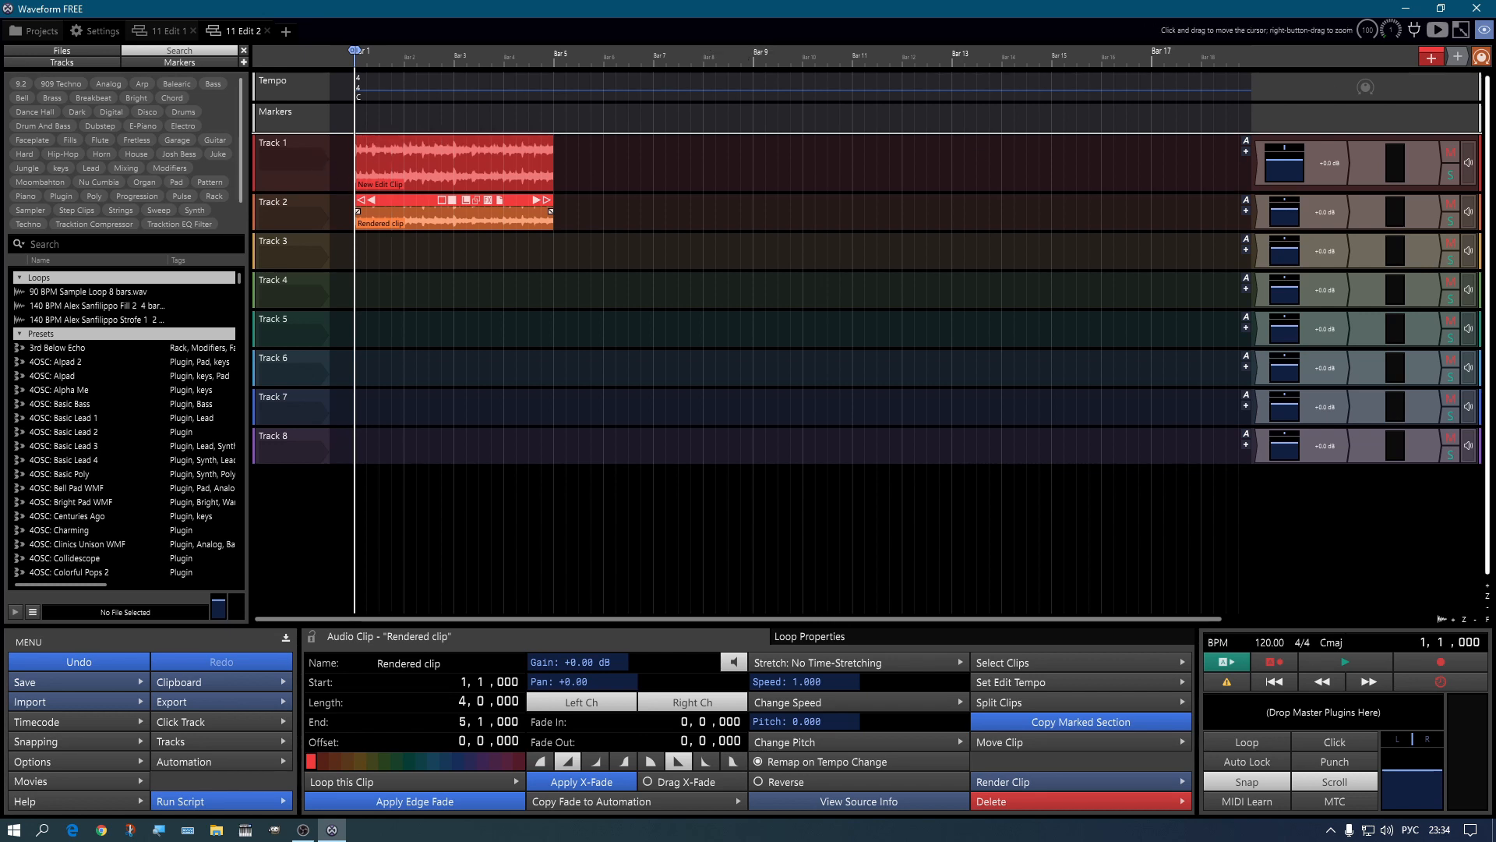
Step: Mute Track 1 and enlarge Track 2's height to show the rendered clip's waveform in detail
left_click(1451, 162)
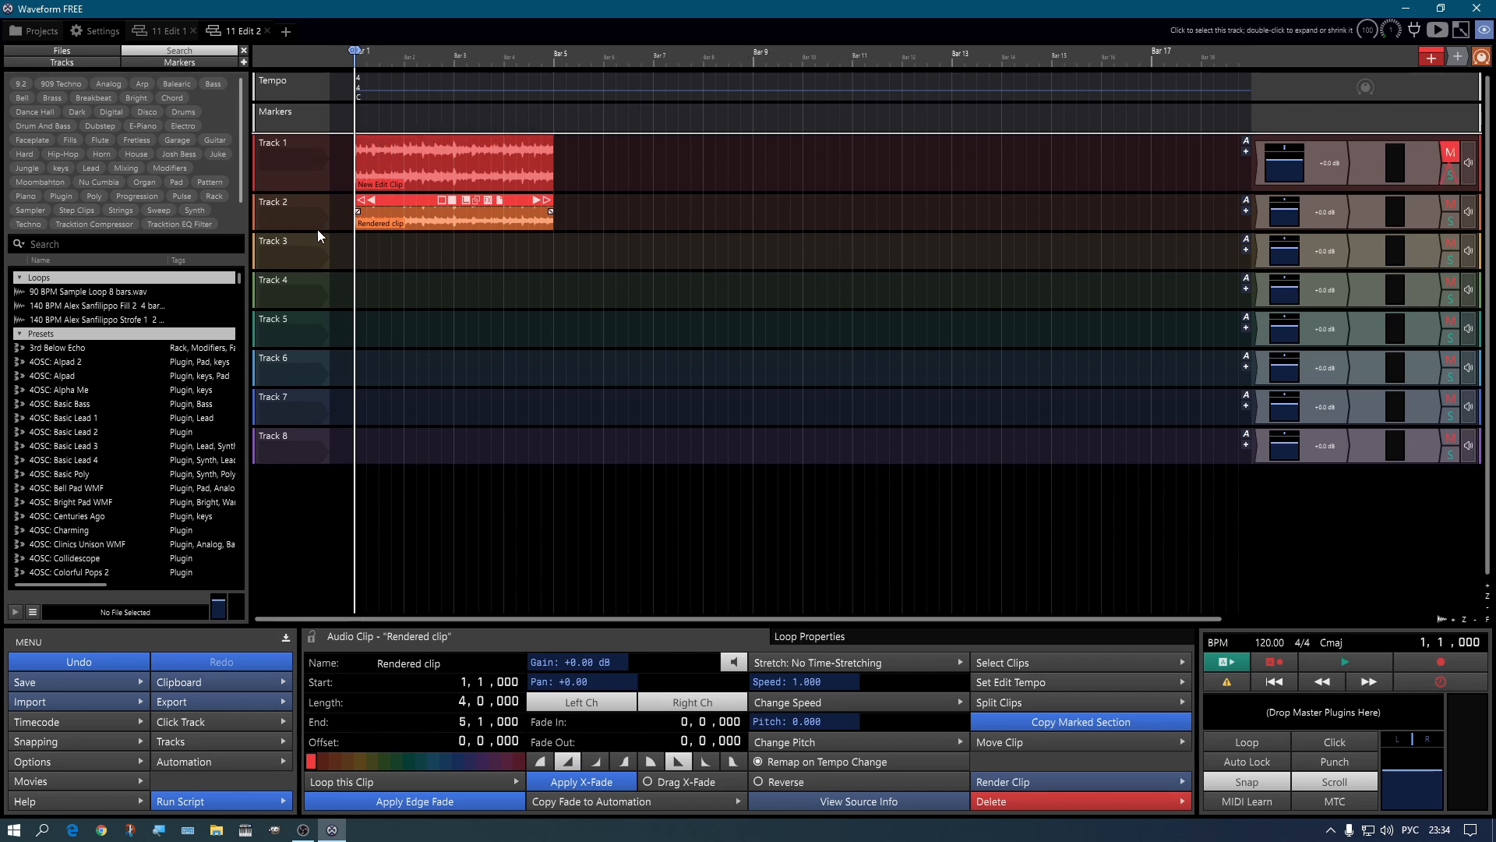
left_click_drag(289, 231, 289, 286)
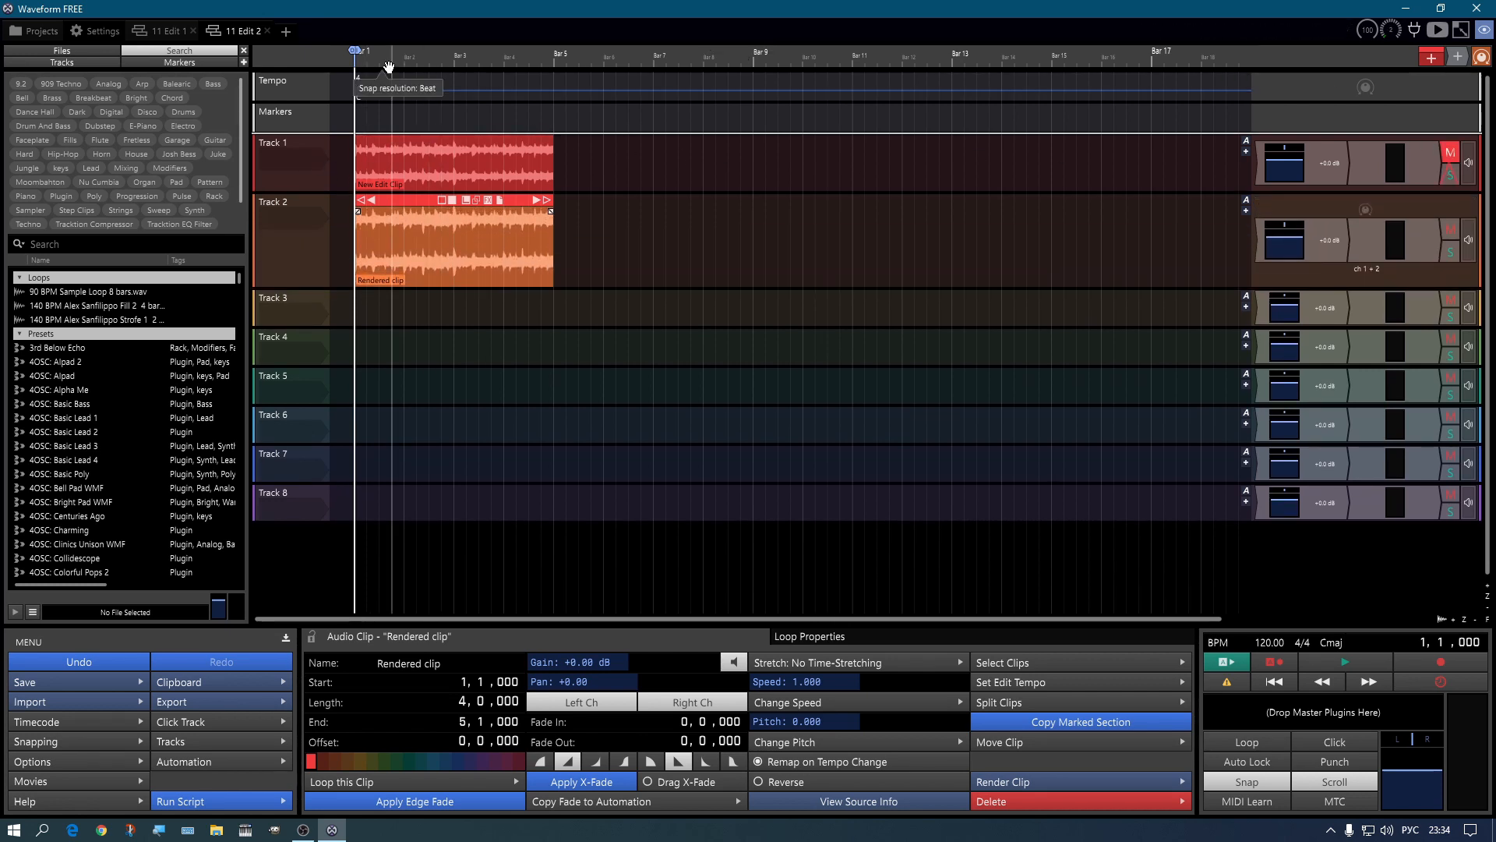
scroll(389, 65, "up", 6)
left_click_drag(404, 61, 552, 59)
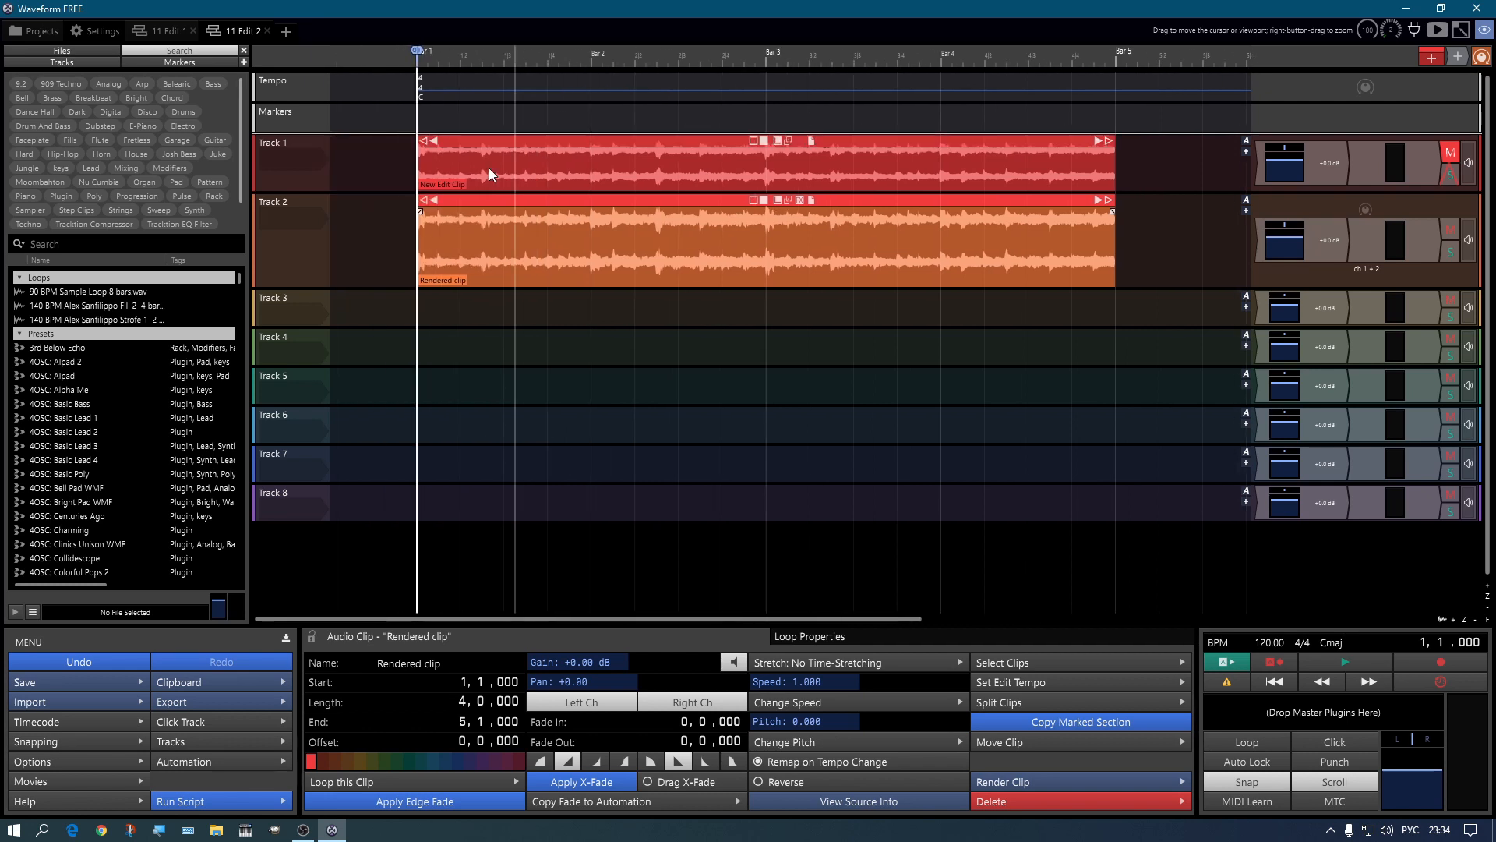
Step: Replace New Edit Clip on Track 1 with the rendered clip from Track 2 and enlarge Track 1's height
left_click(563, 141)
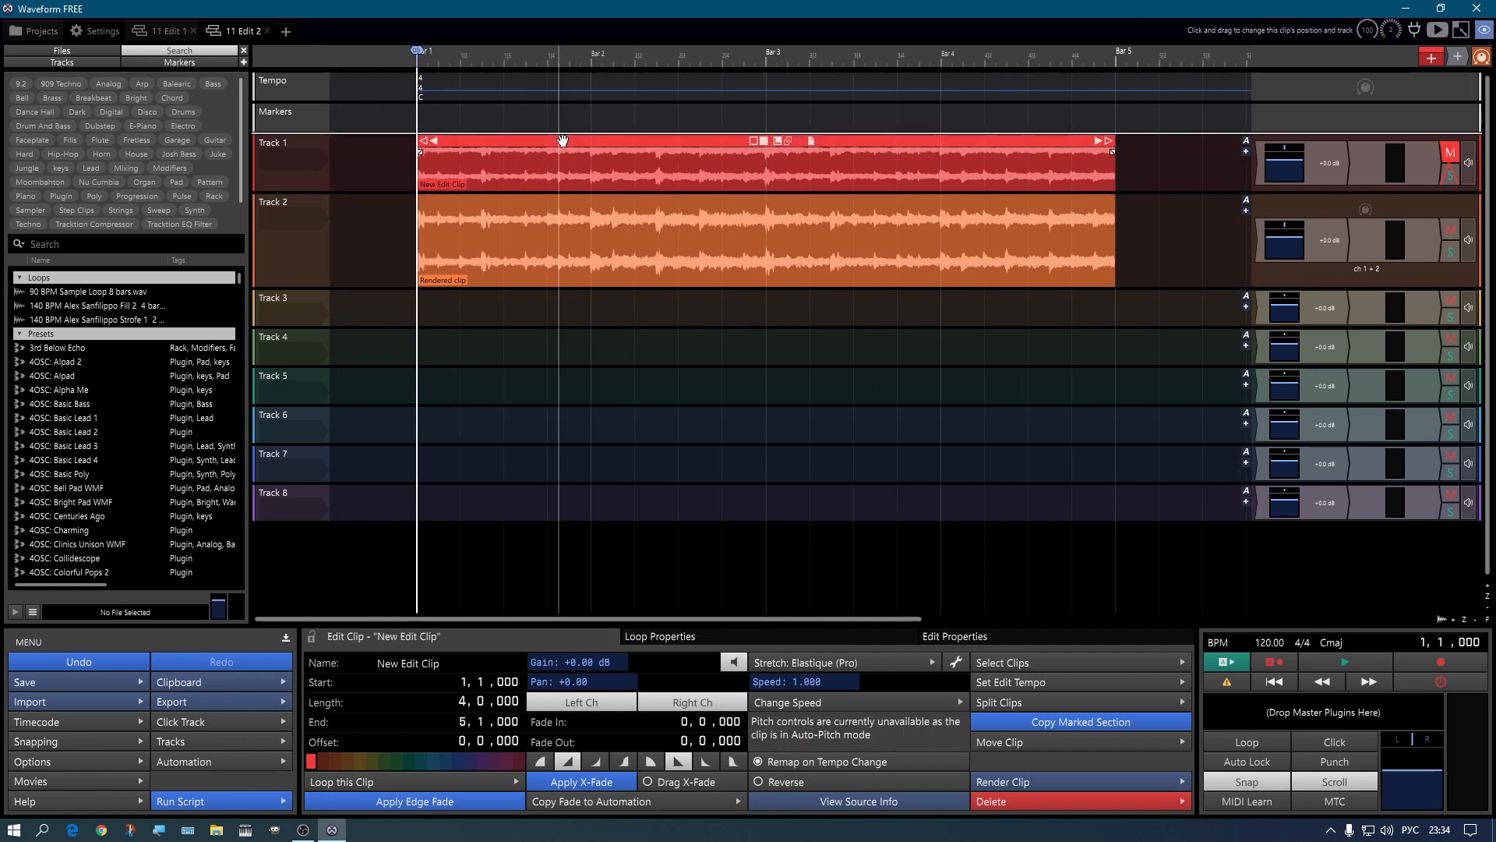
left_click_drag(496, 233, 507, 158)
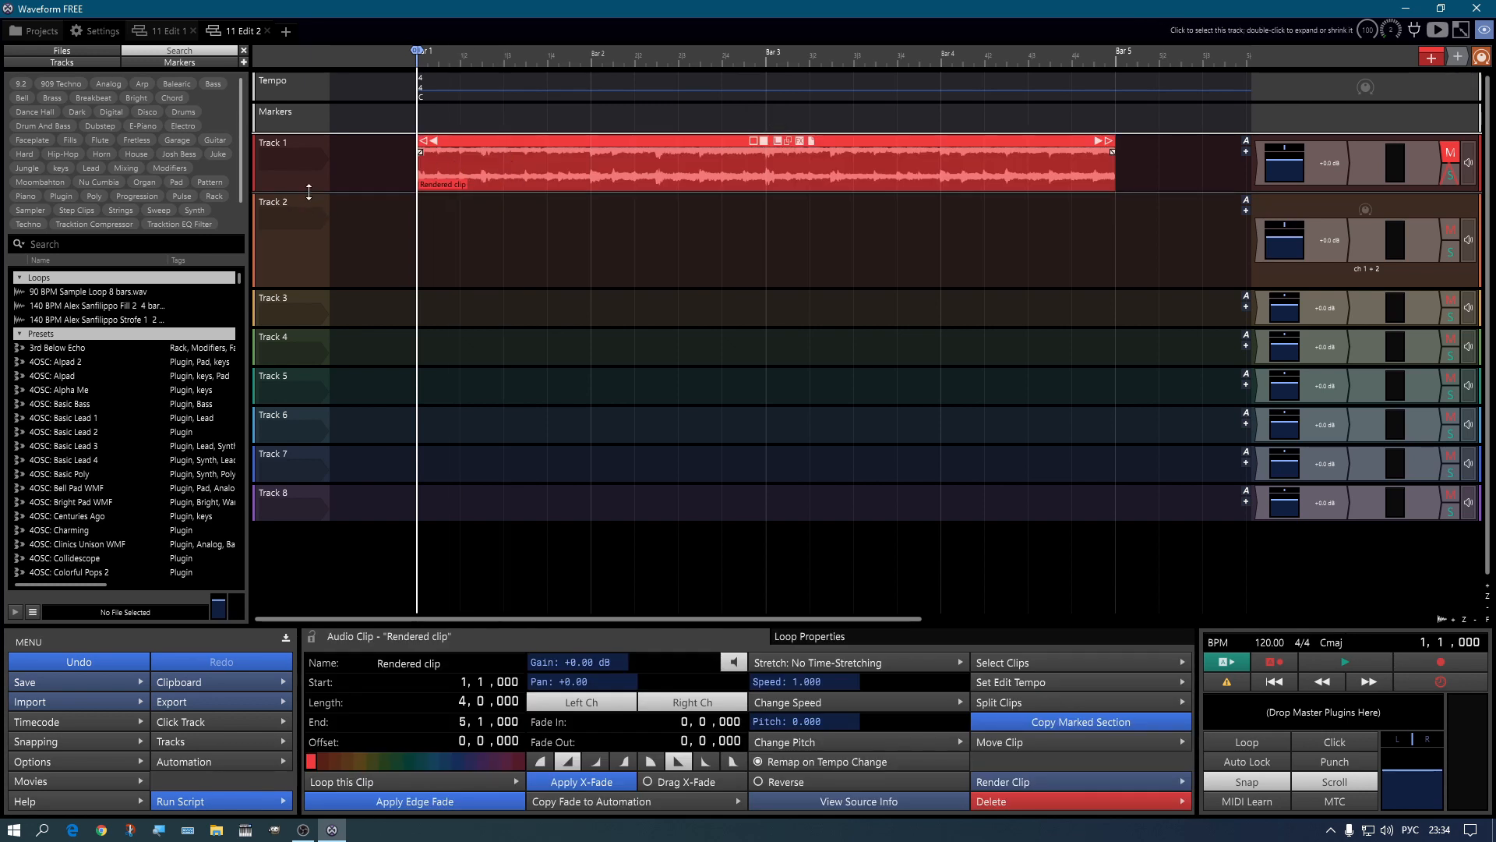
left_click_drag(309, 193, 299, 237)
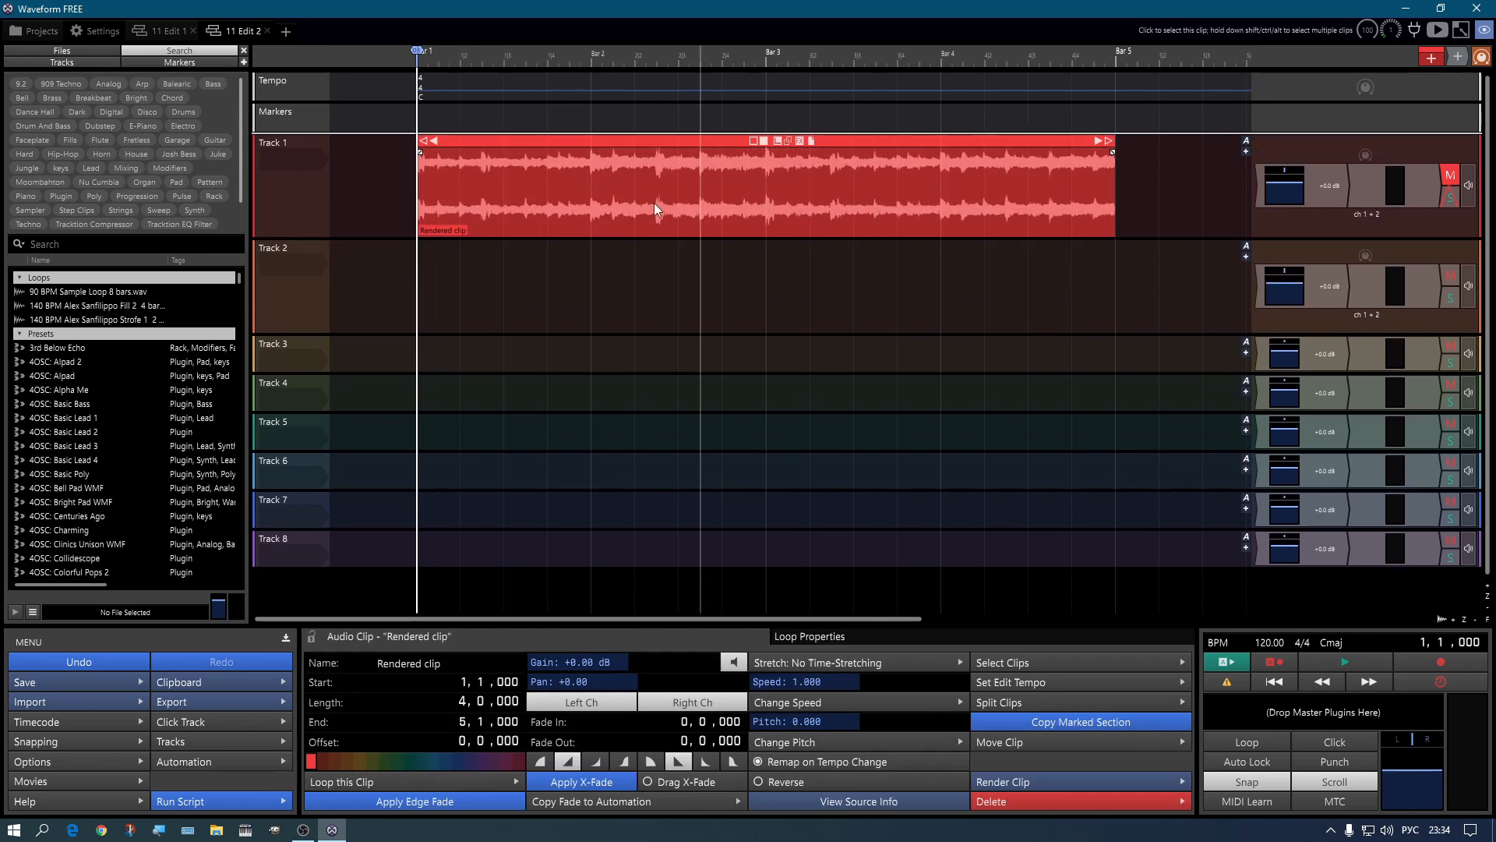
Step: Show the rendered clip's loop properties and add the Warp Time clip effect to it
left_click(801, 140)
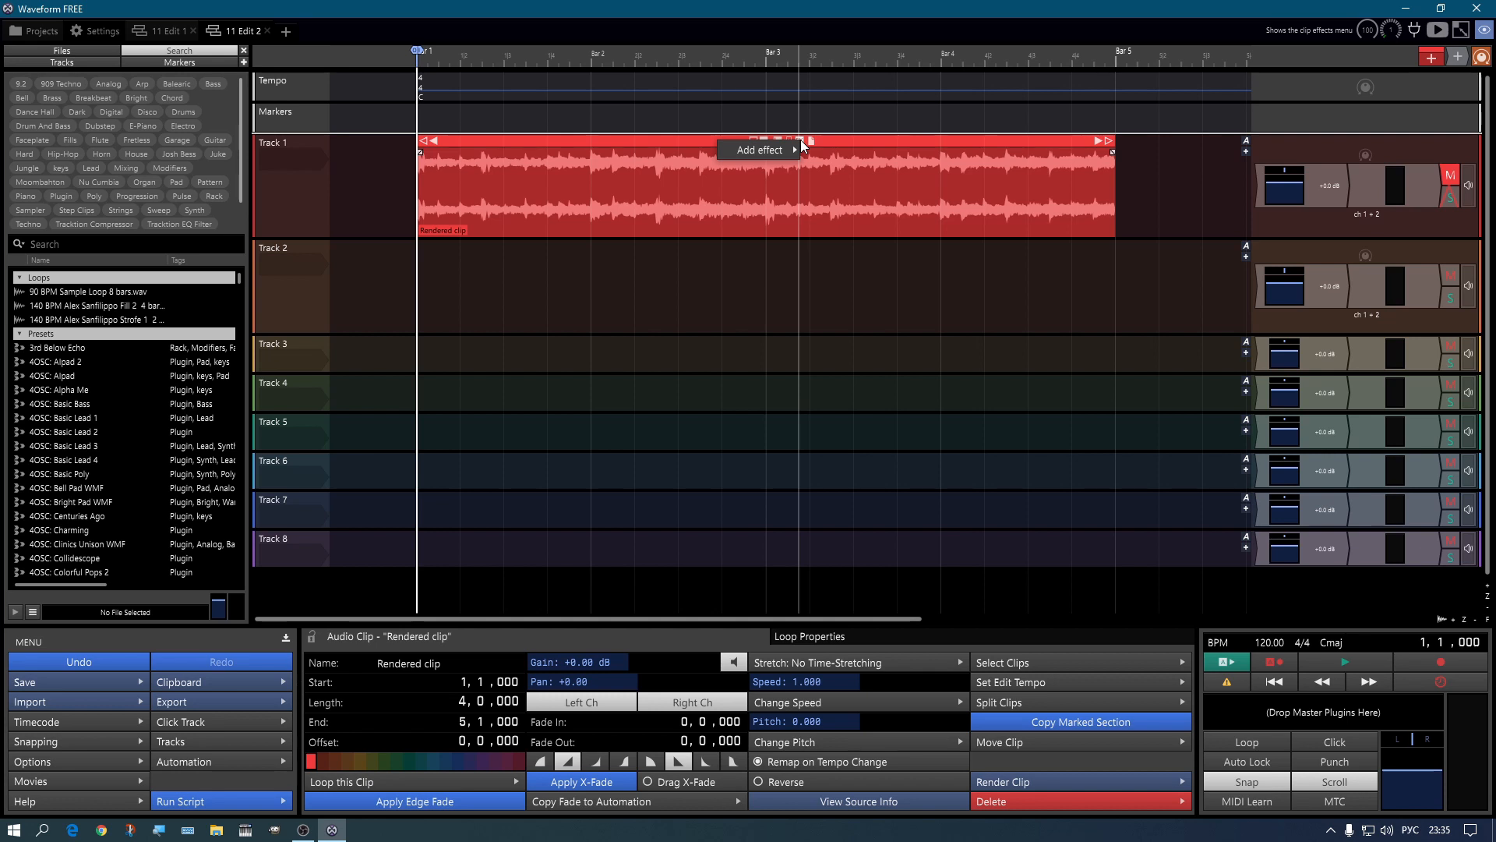
mouse_move(767, 150)
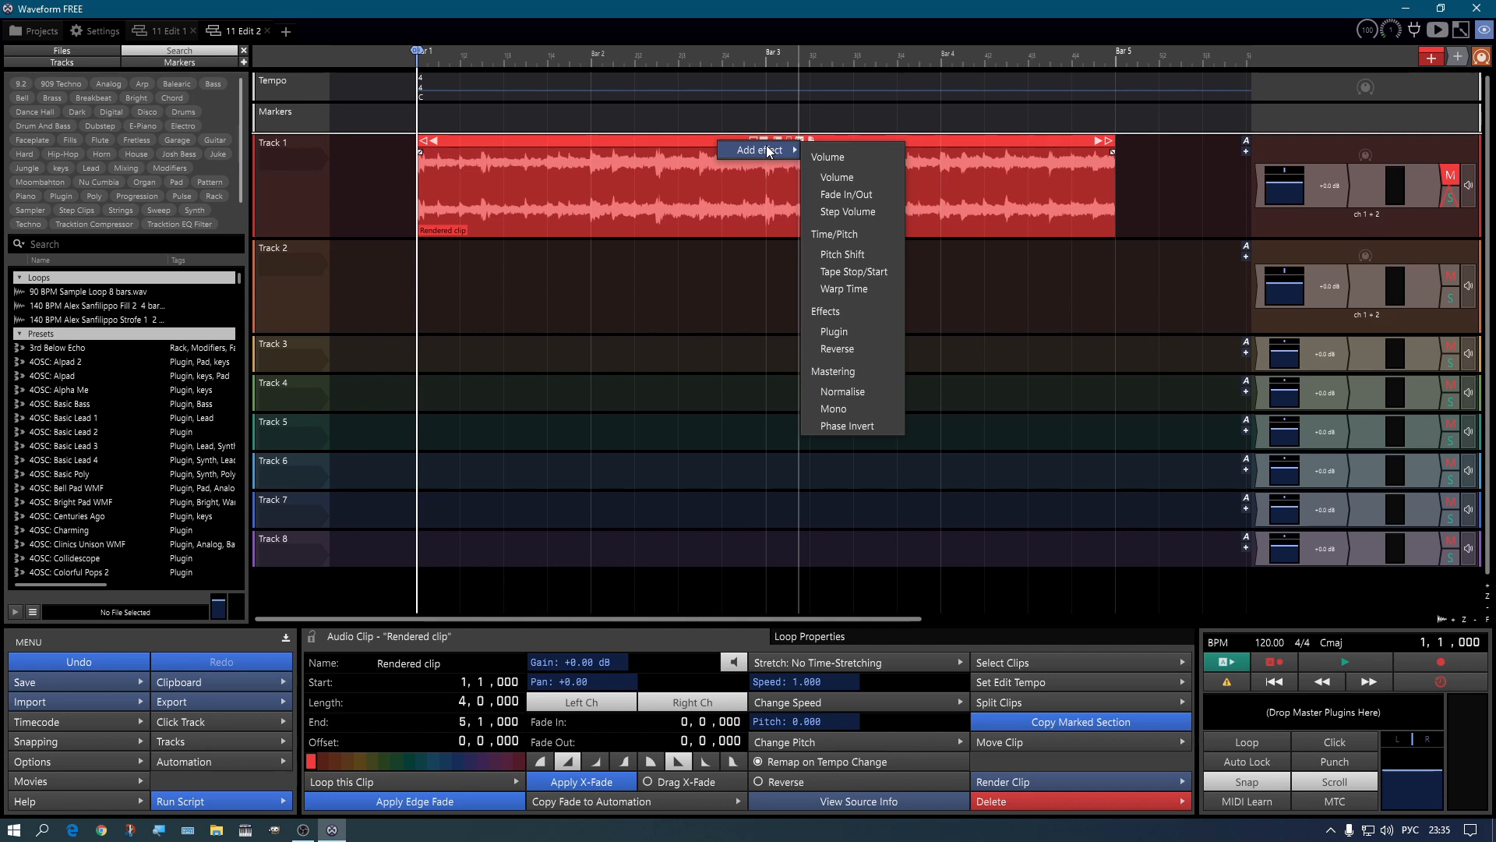
left_click(688, 141)
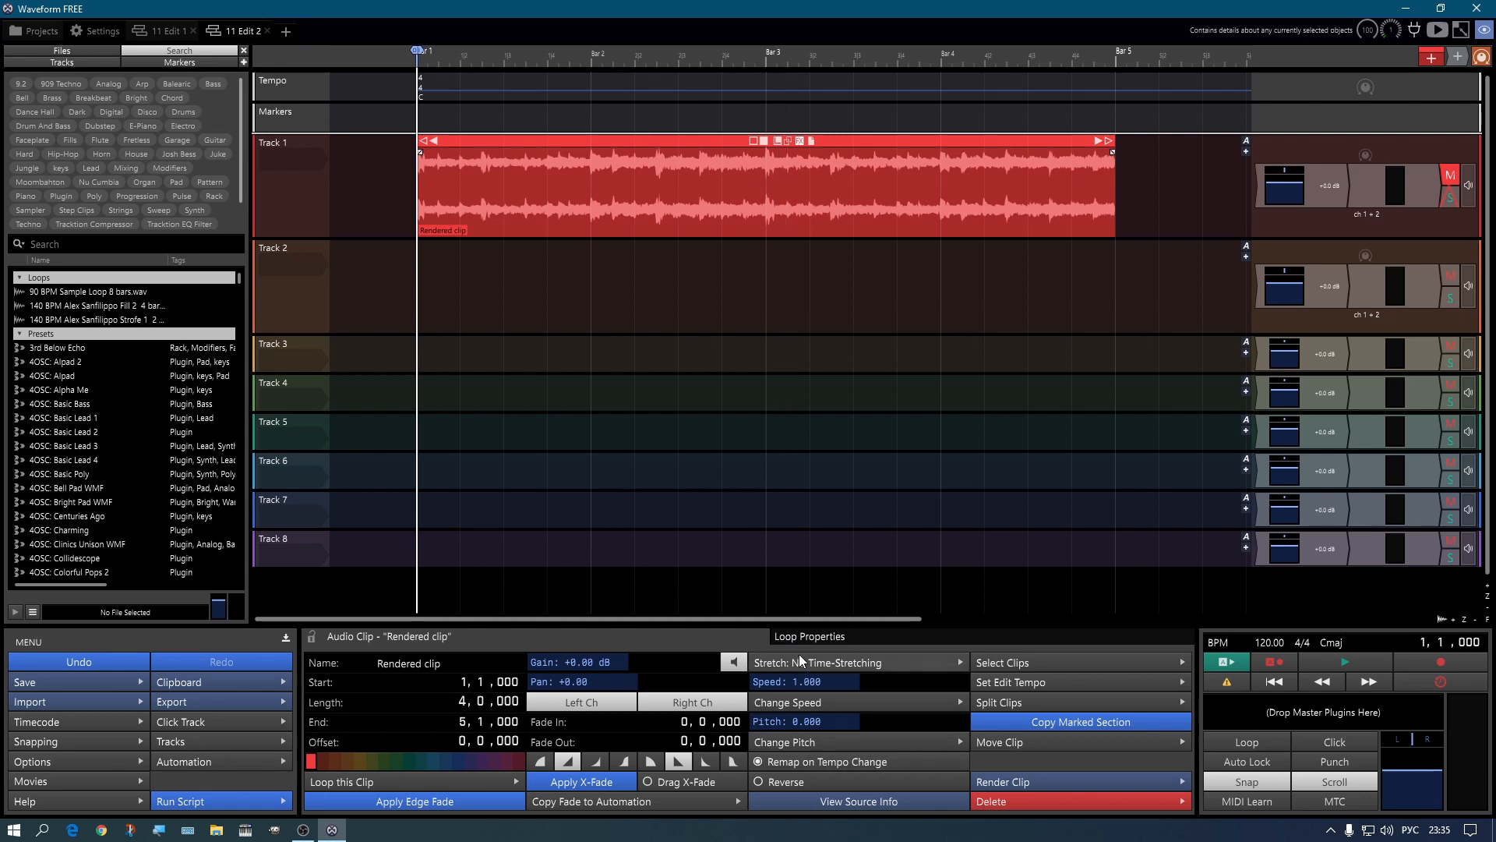
left_click(810, 636)
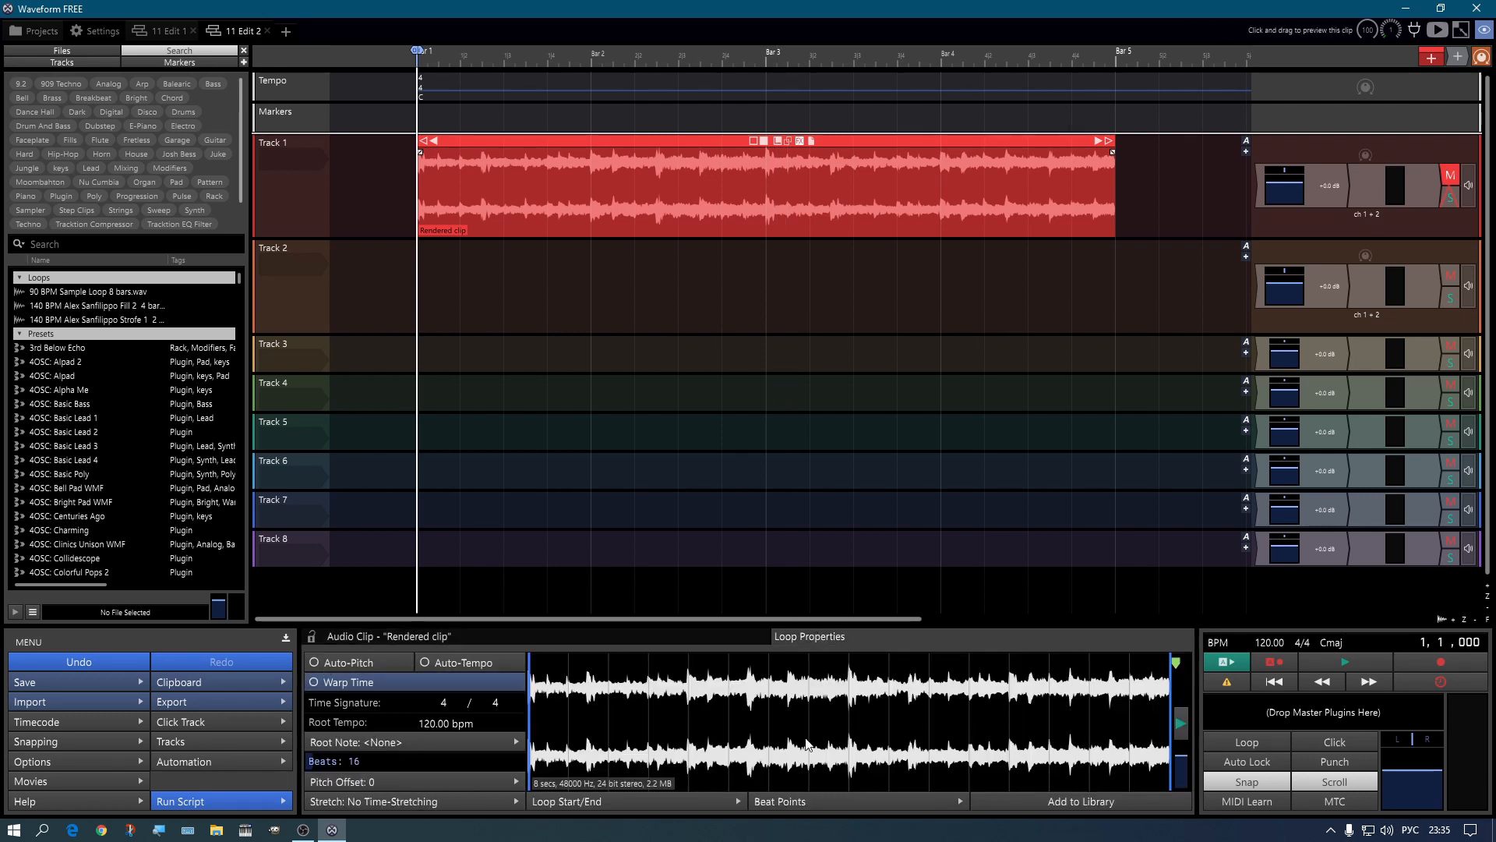
left_click(800, 142)
mouse_move(771, 149)
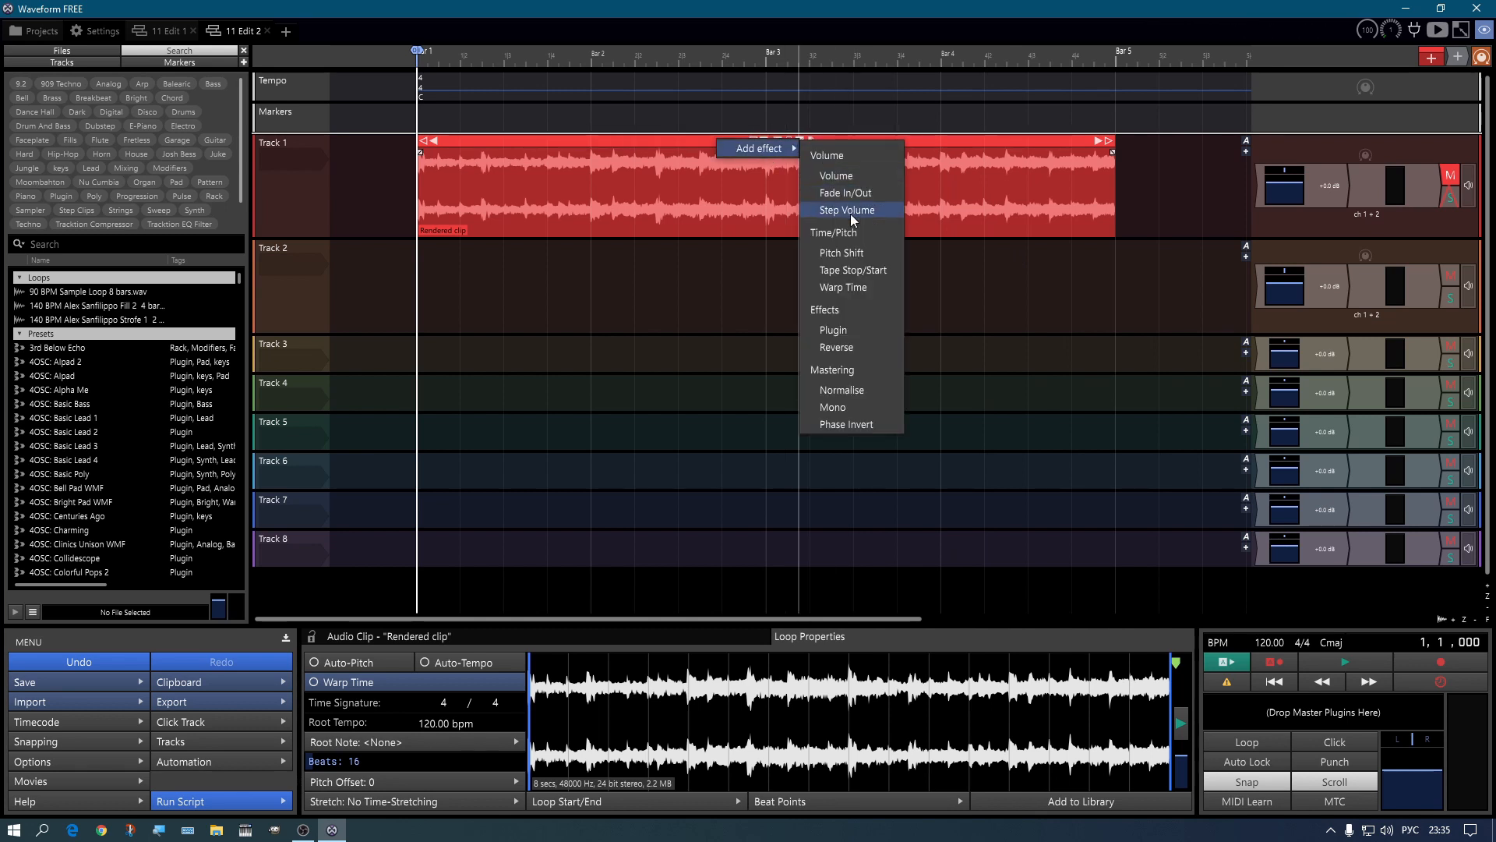
left_click(858, 287)
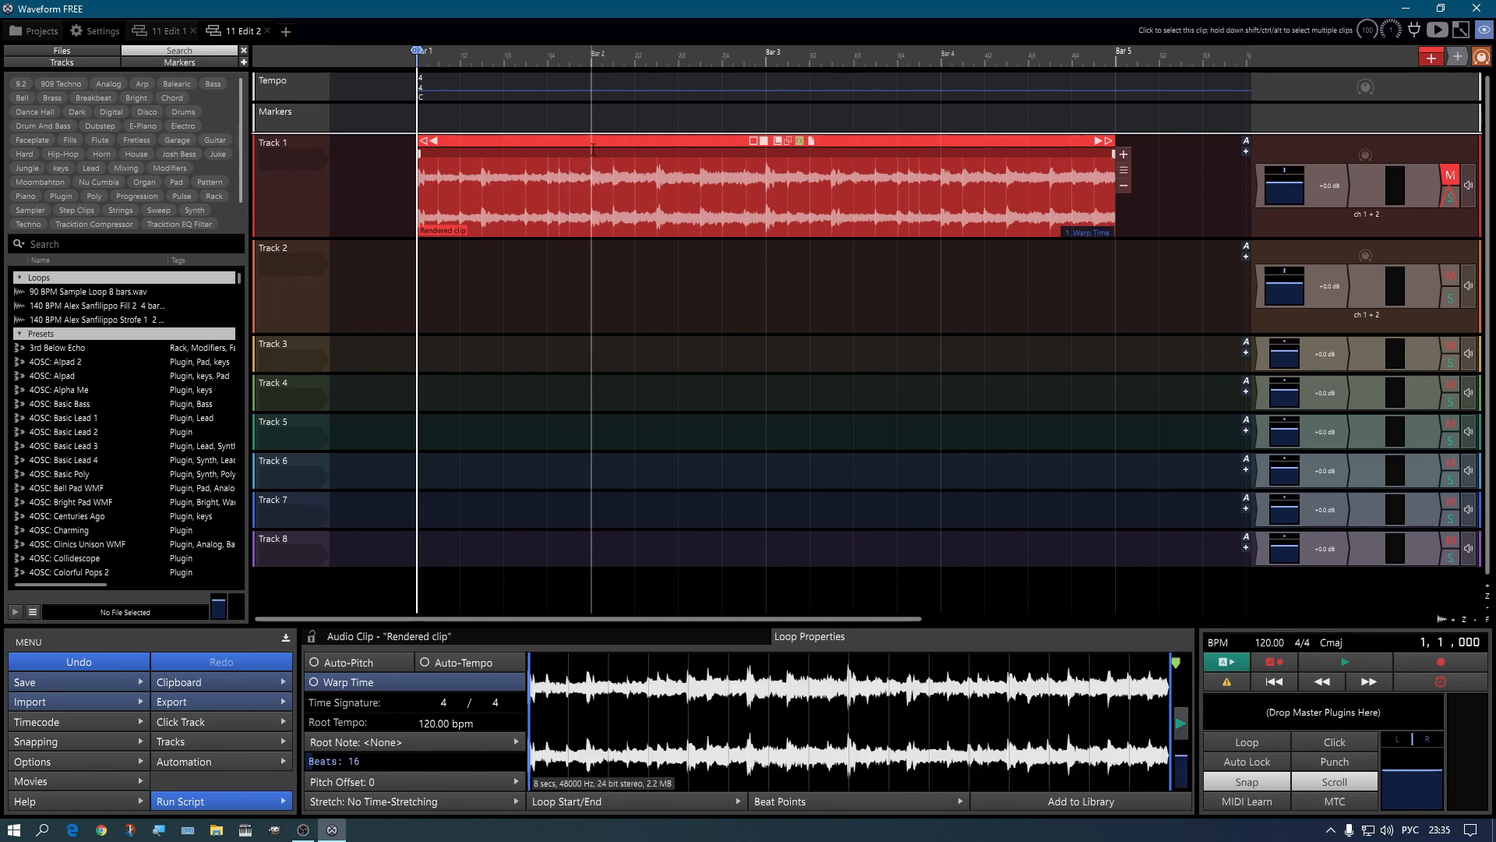
Step: Add warp markers at bars 2, 3, 4 and about 4.3, shifting the first two later and the last one earlier
left_click(593, 152)
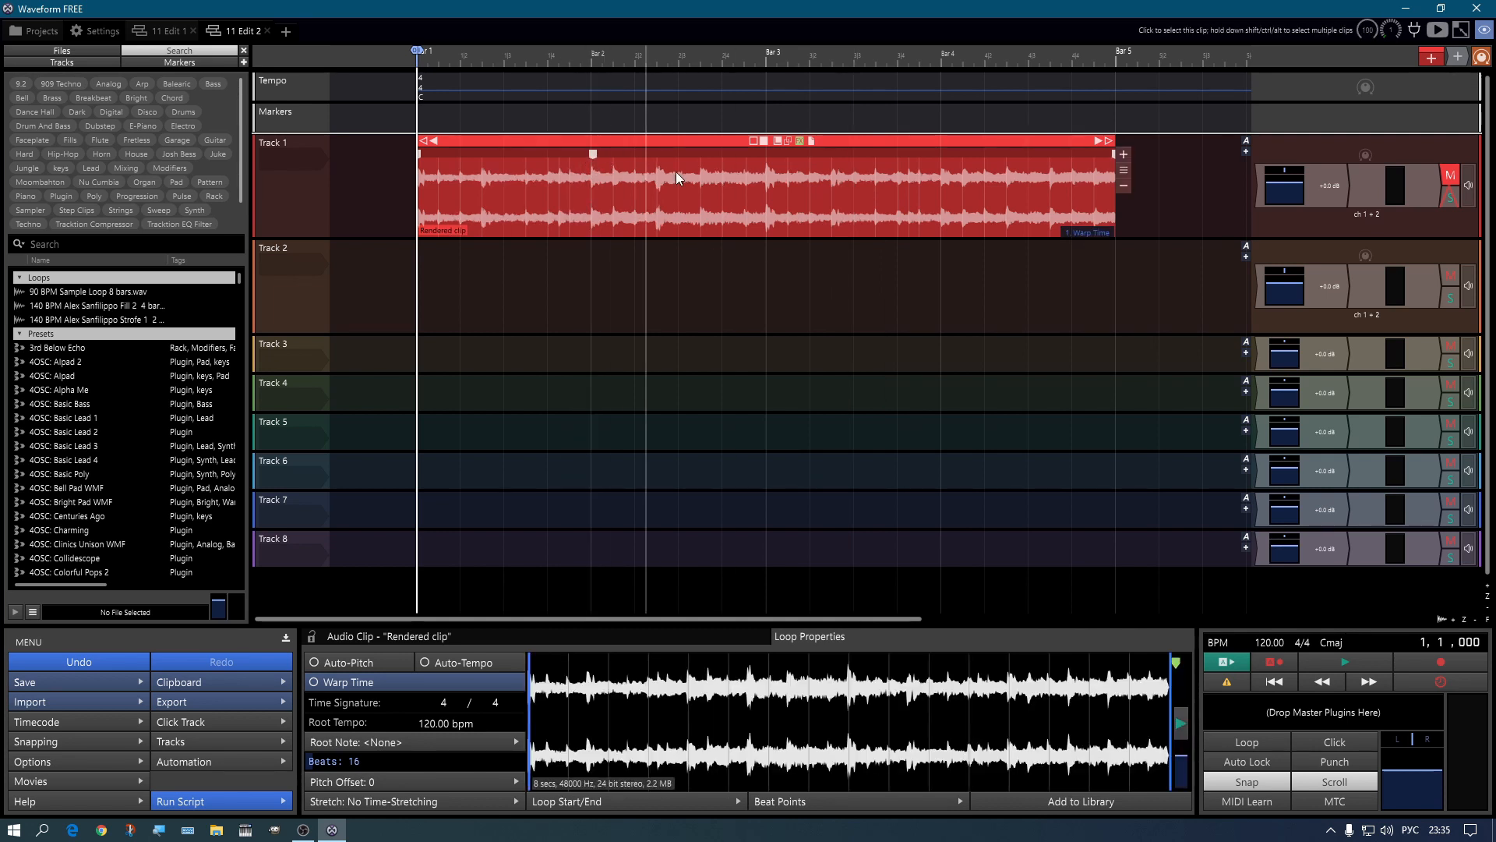
left_click(766, 154)
left_click_drag(767, 155, 799, 155)
left_click(944, 152)
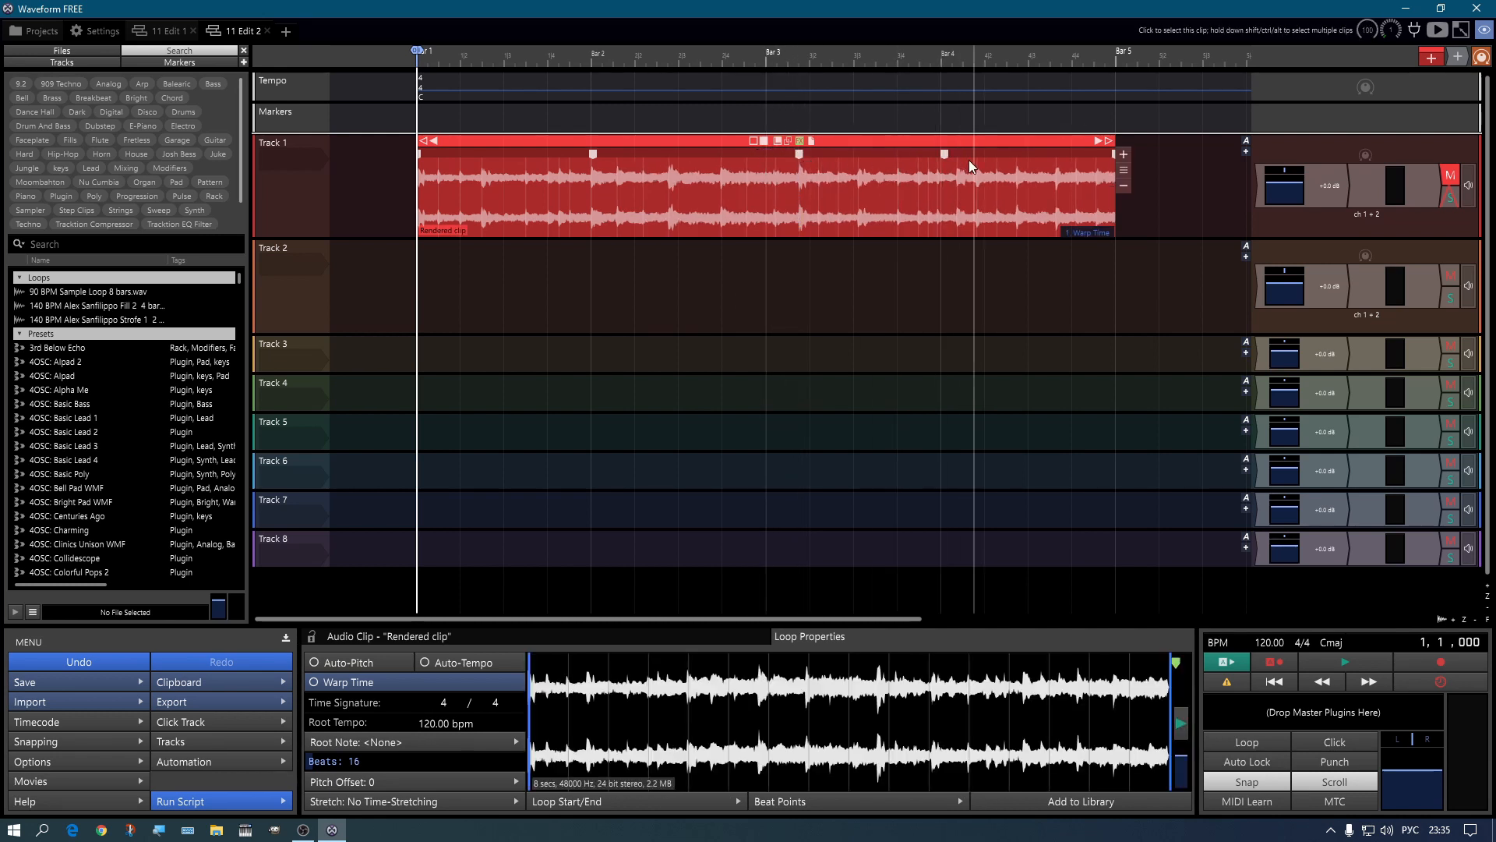
left_click(1043, 152)
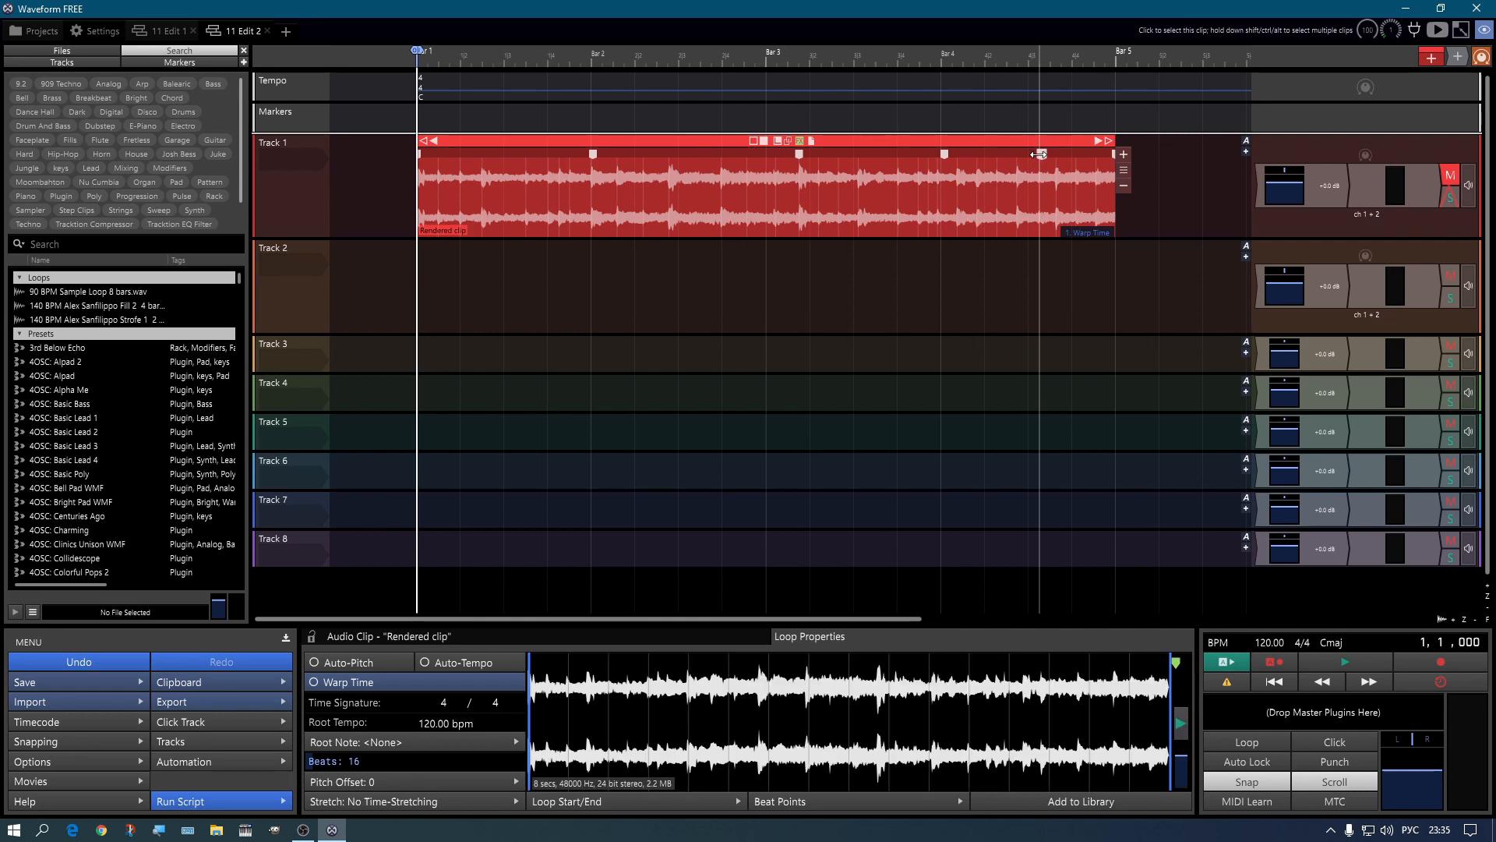
left_click_drag(1038, 154, 1006, 154)
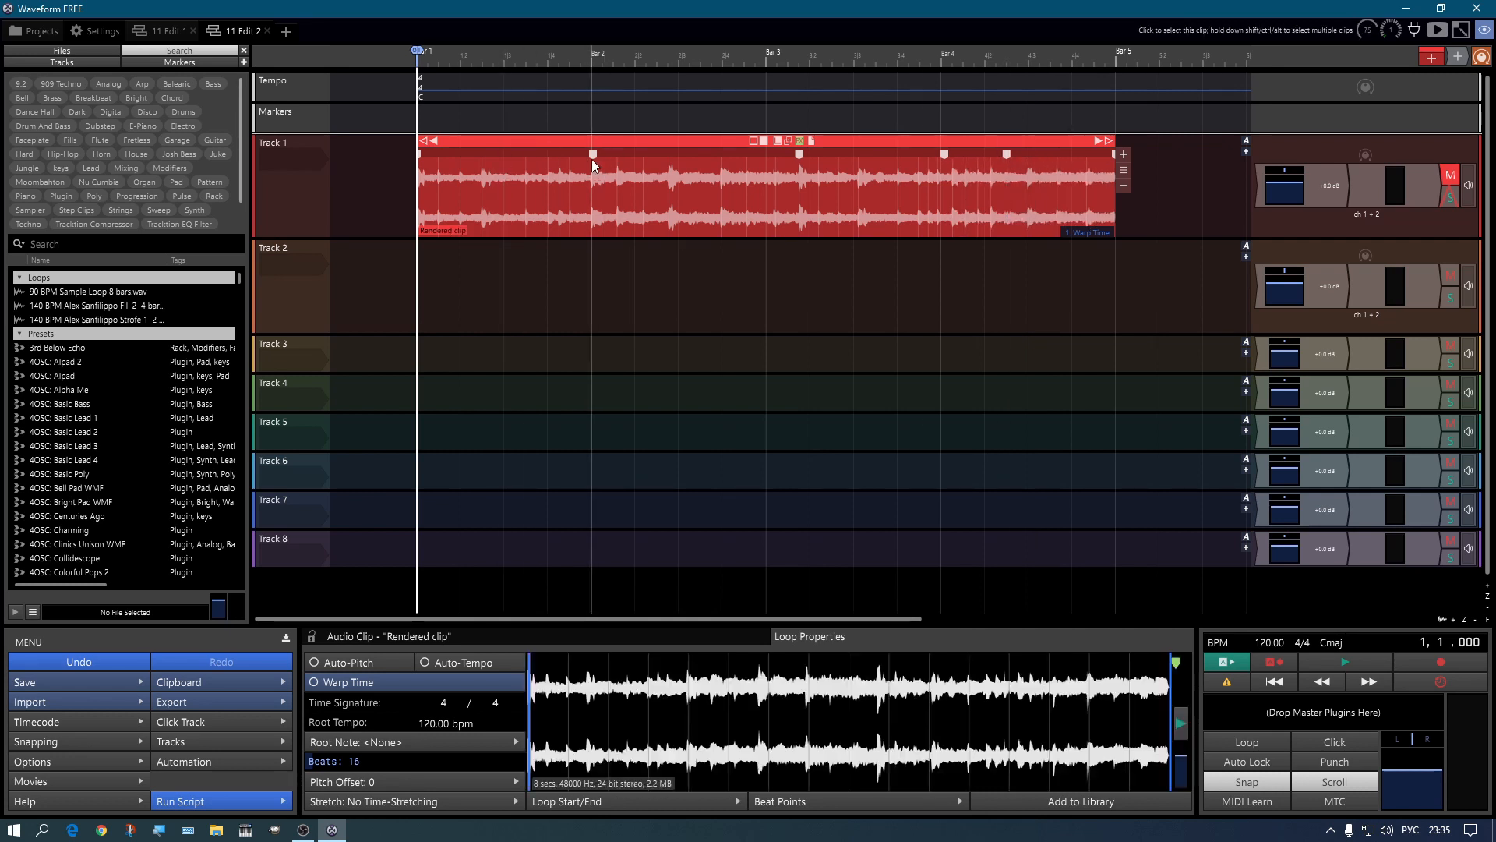
left_click_drag(592, 155, 621, 158)
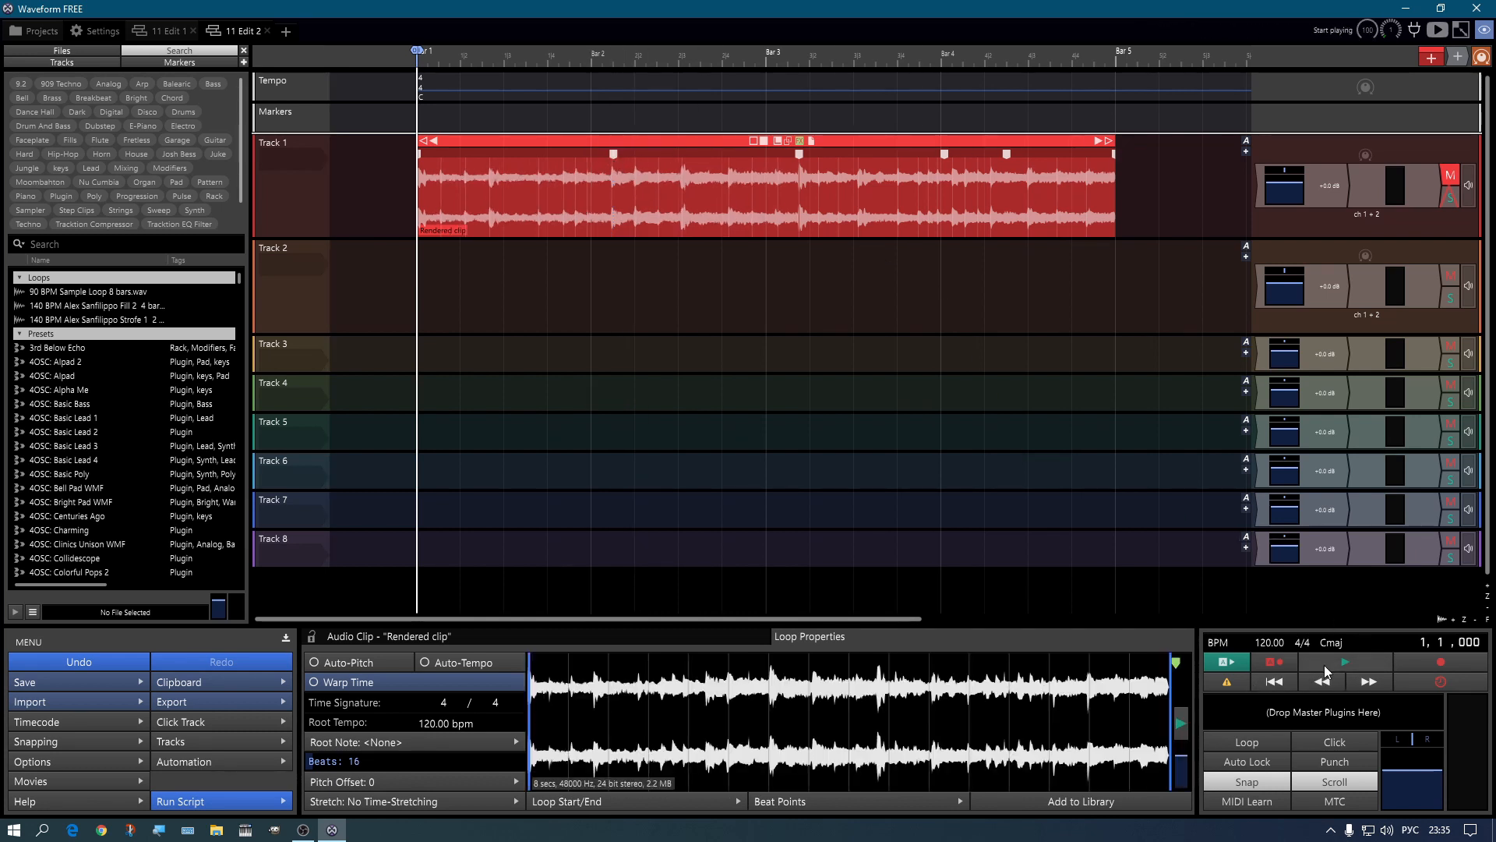
Step: Unmute Track 1, play the warped clip from the start and stop playback near its end
left_click(1450, 176)
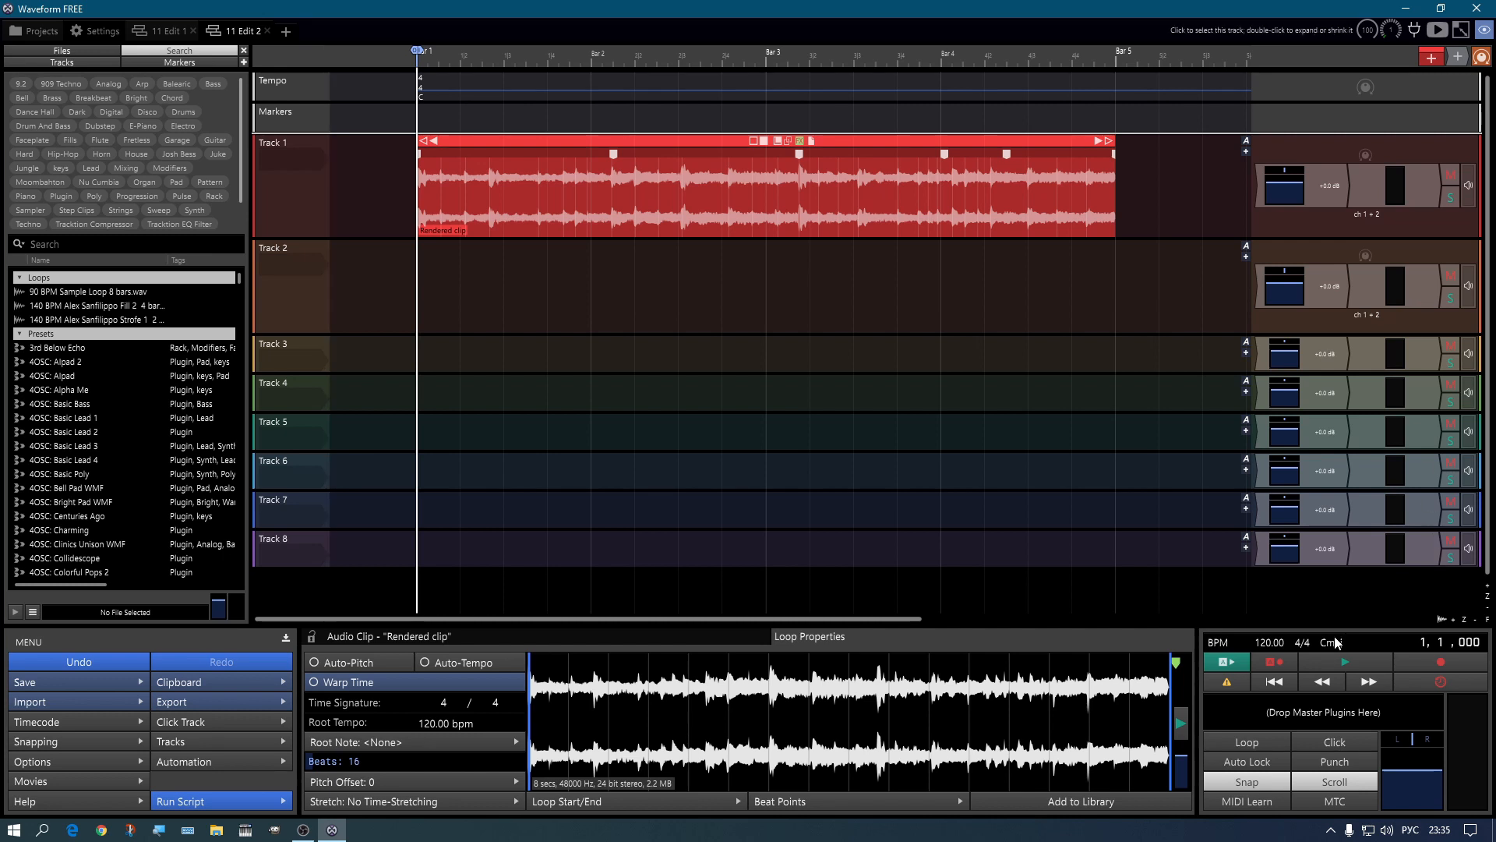
left_click(1344, 662)
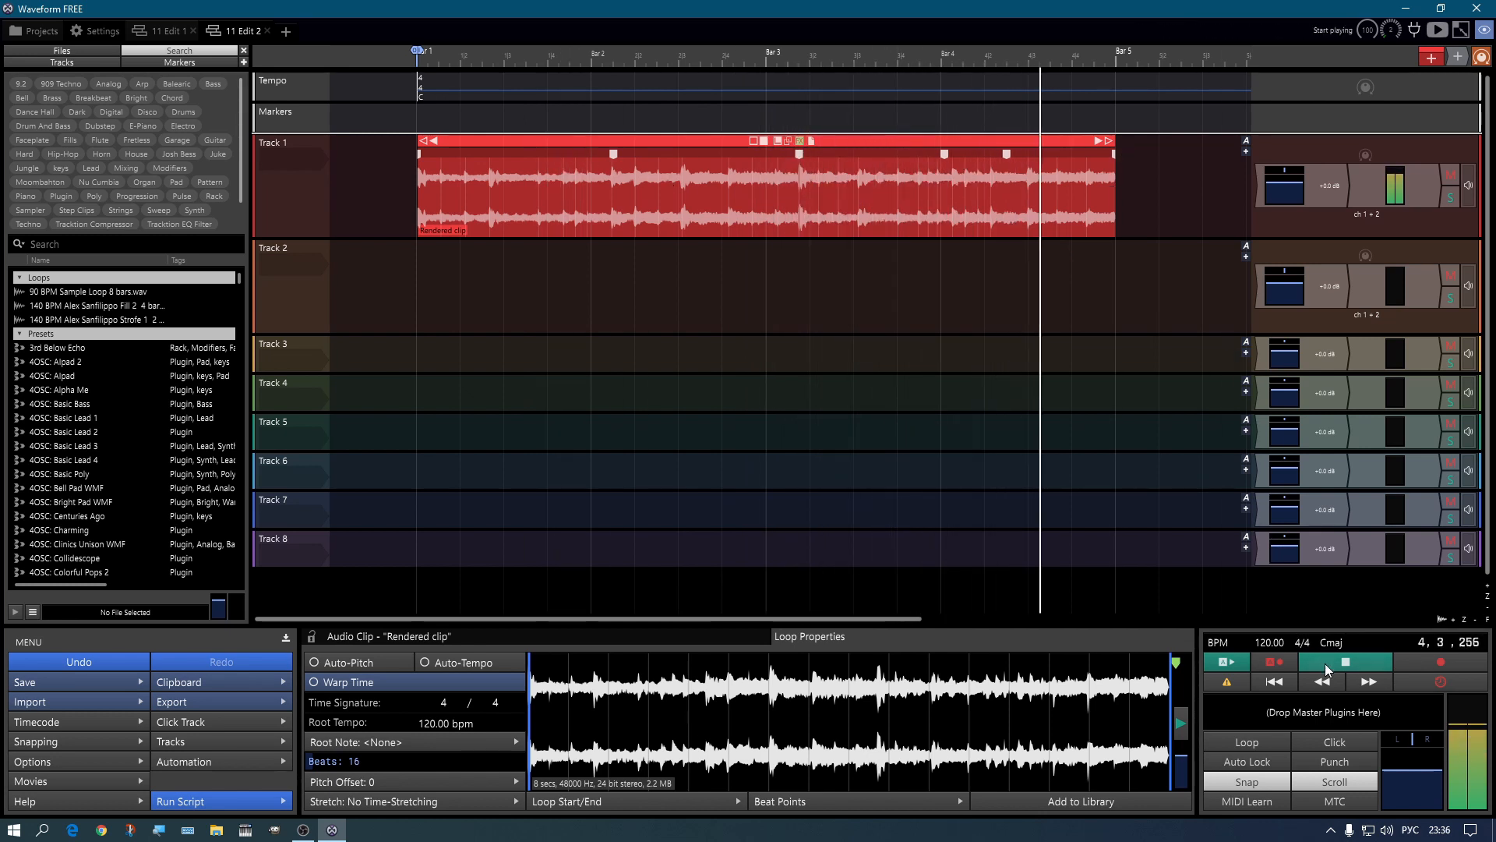
left_click(1345, 662)
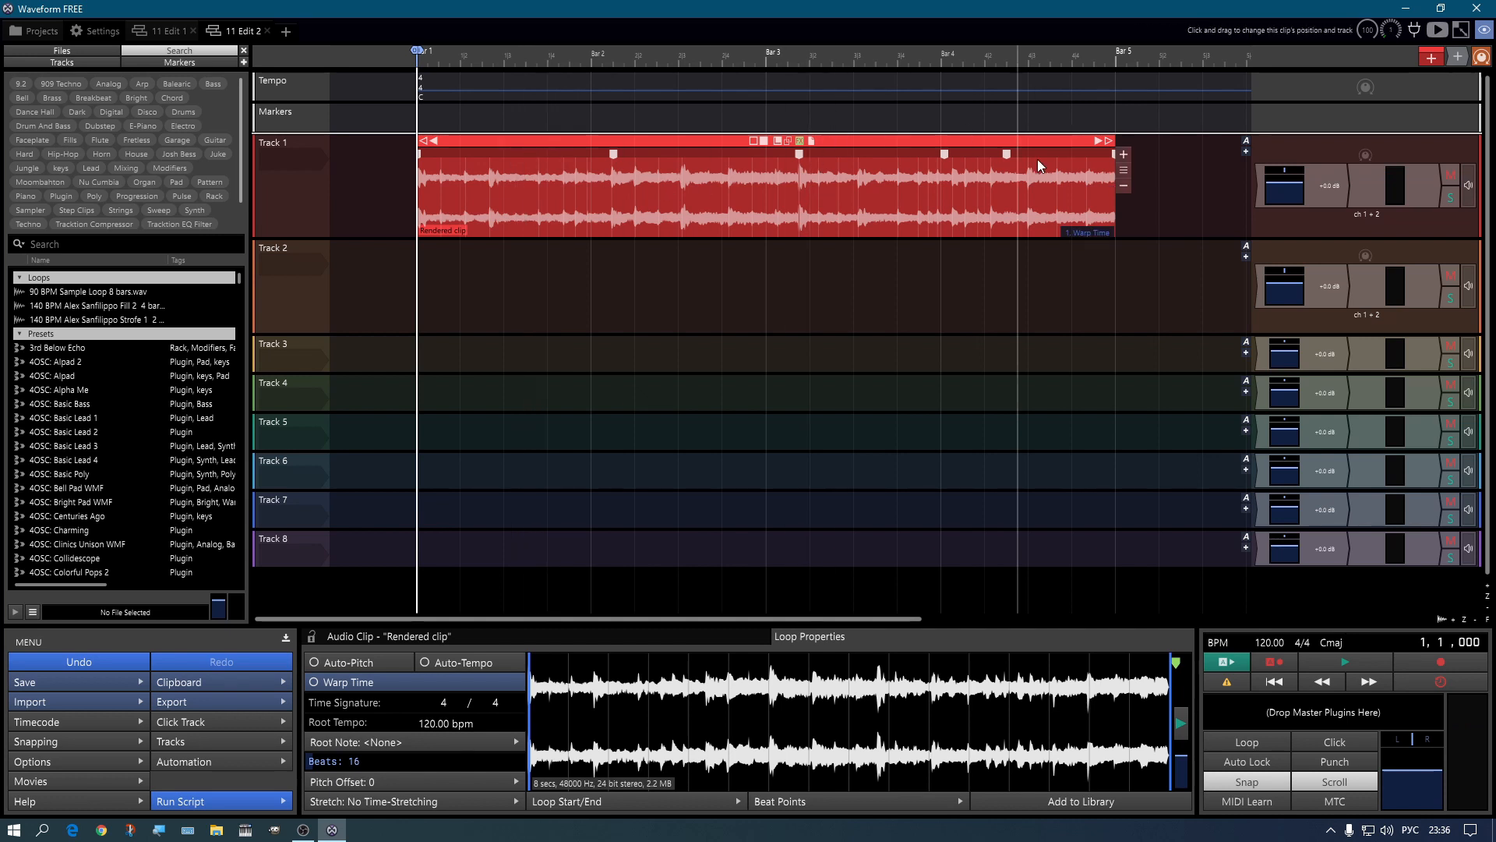
Step: Add the Pitch Shift clip effect to the rendered clip and enlarge Track 1's height further
left_click(1124, 160)
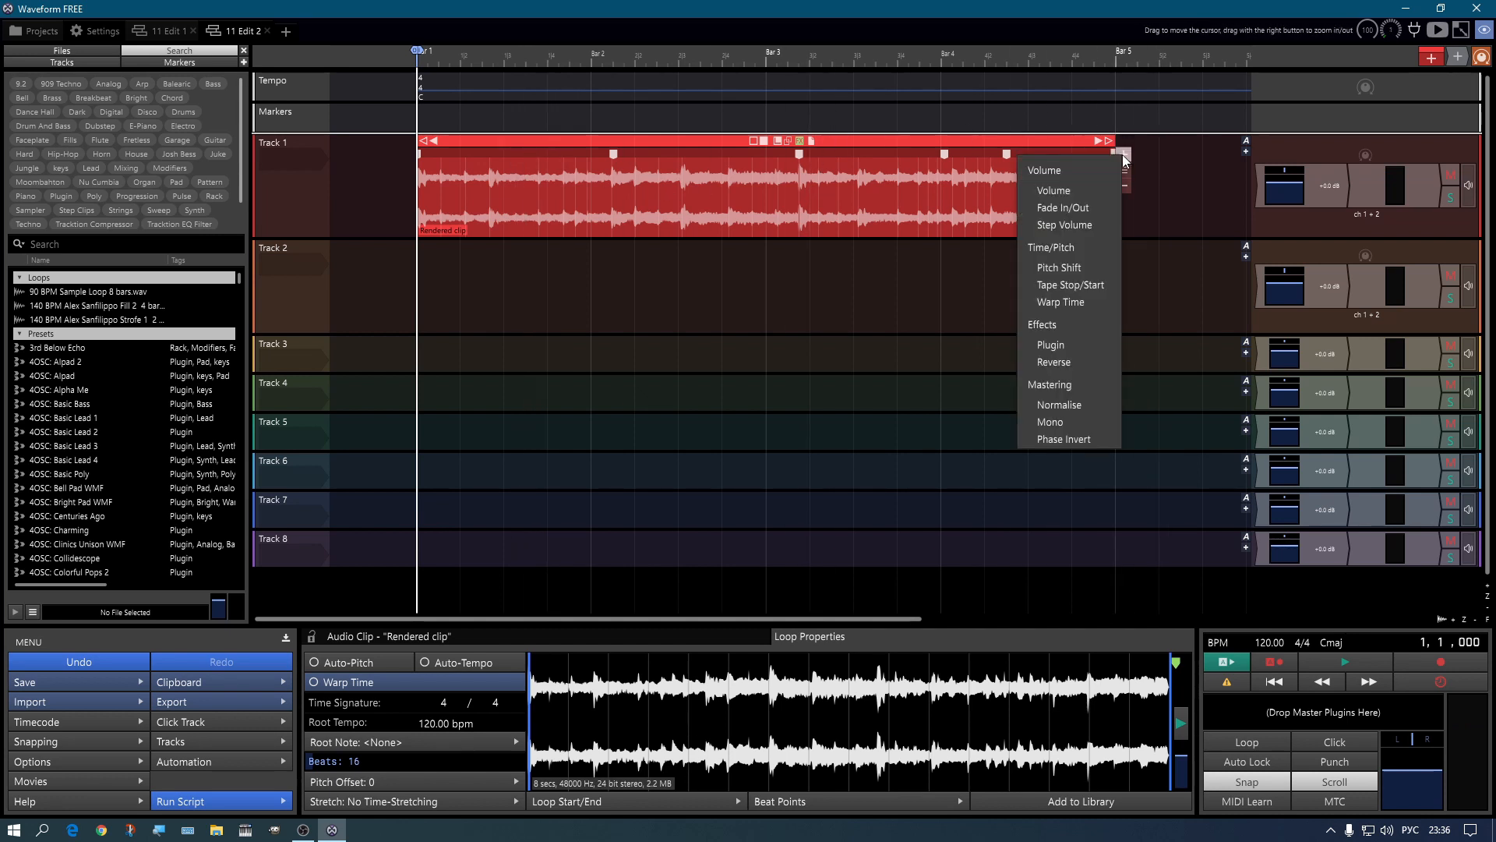
left_click(1076, 268)
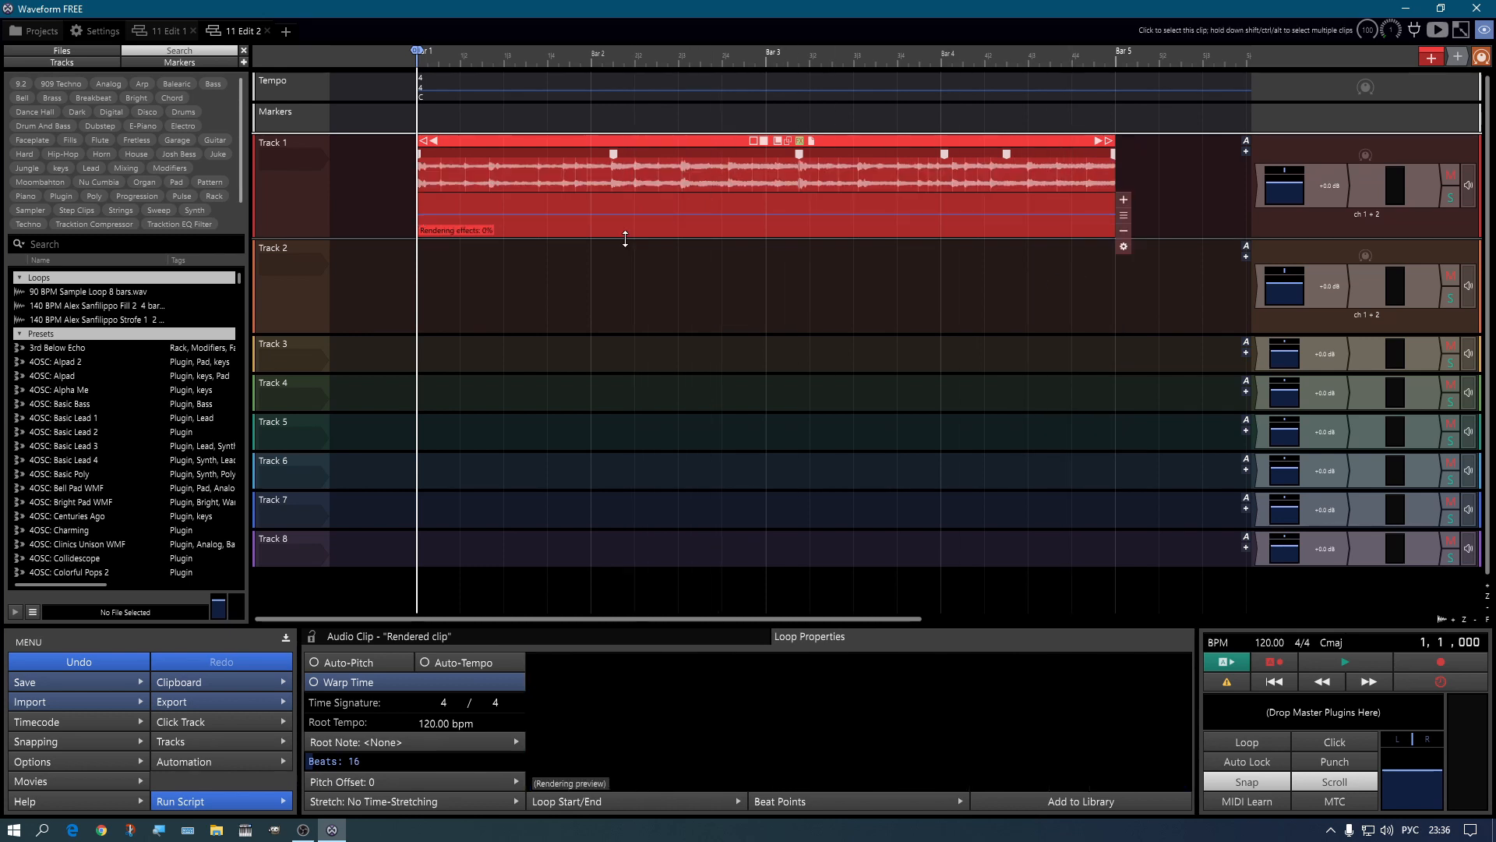
left_click_drag(316, 239, 298, 274)
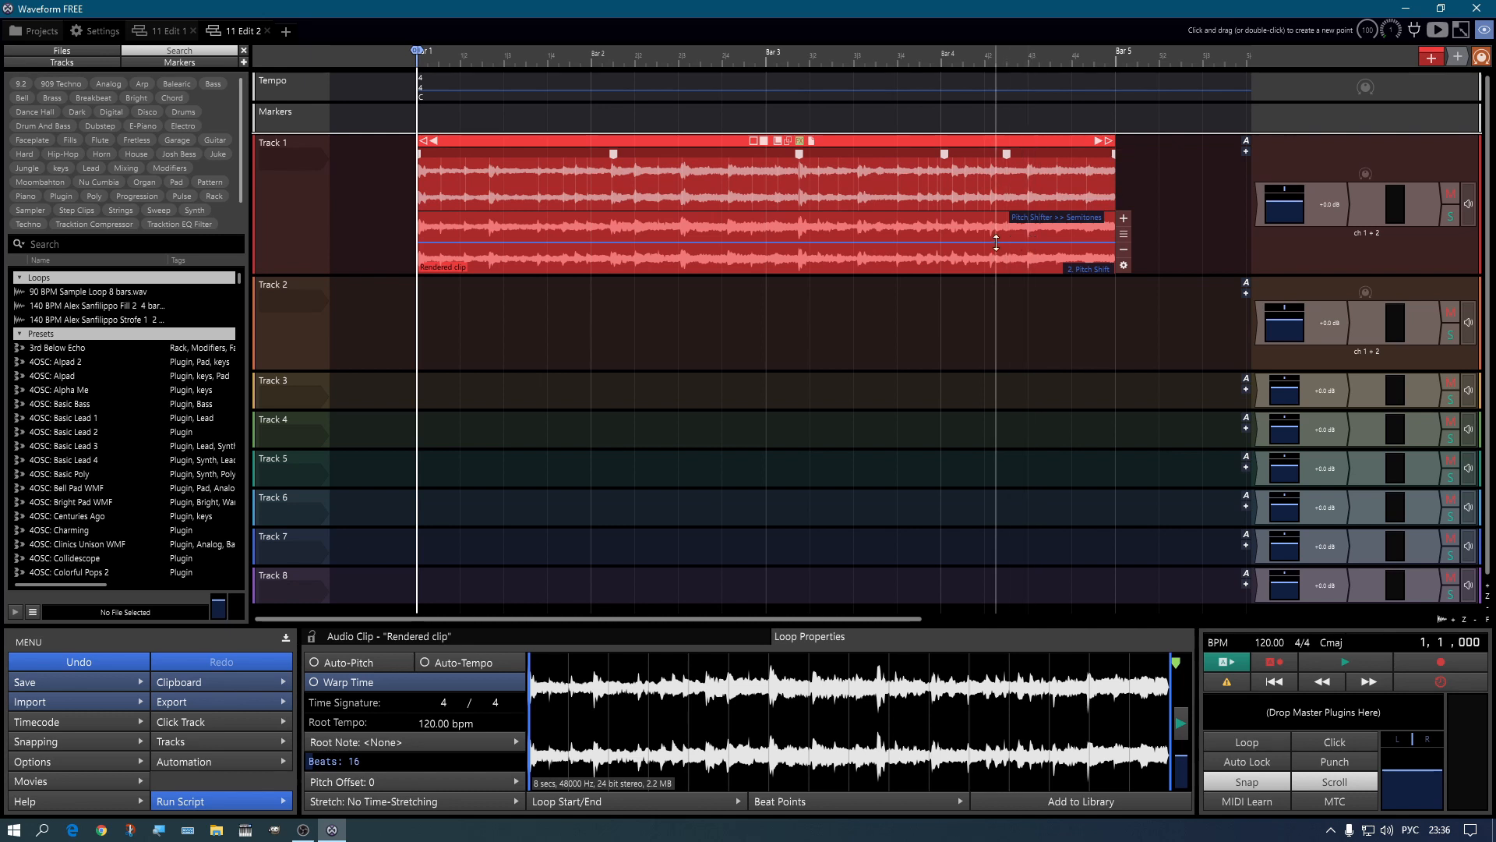
Step: Add four points to the Pitch Shifter's Semitones curve between bars 2 and 4, raise the section between the middle two, and audition the clip
left_click(590, 244)
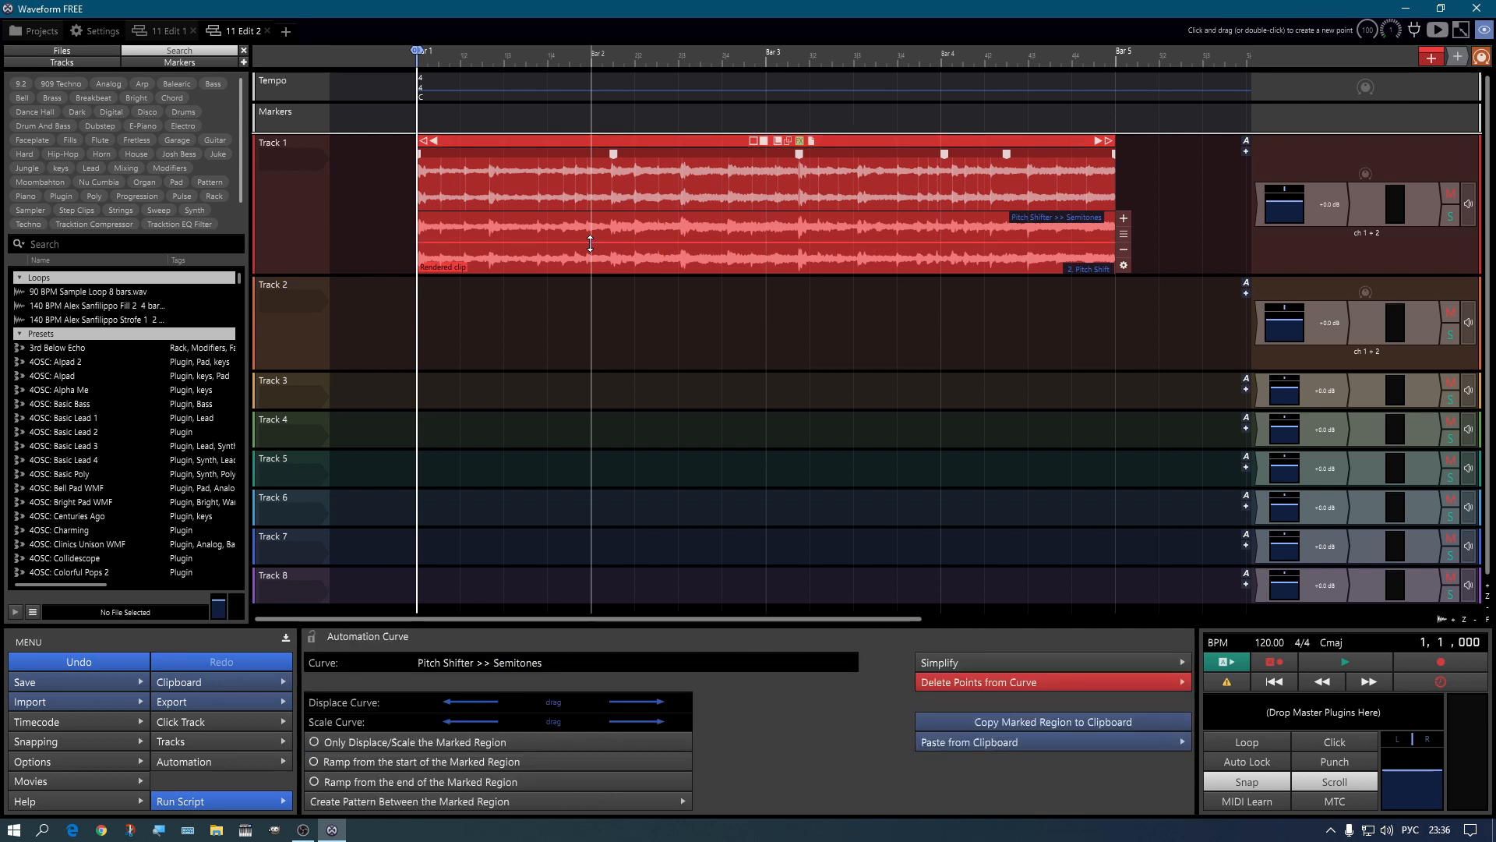
double_click(651, 241)
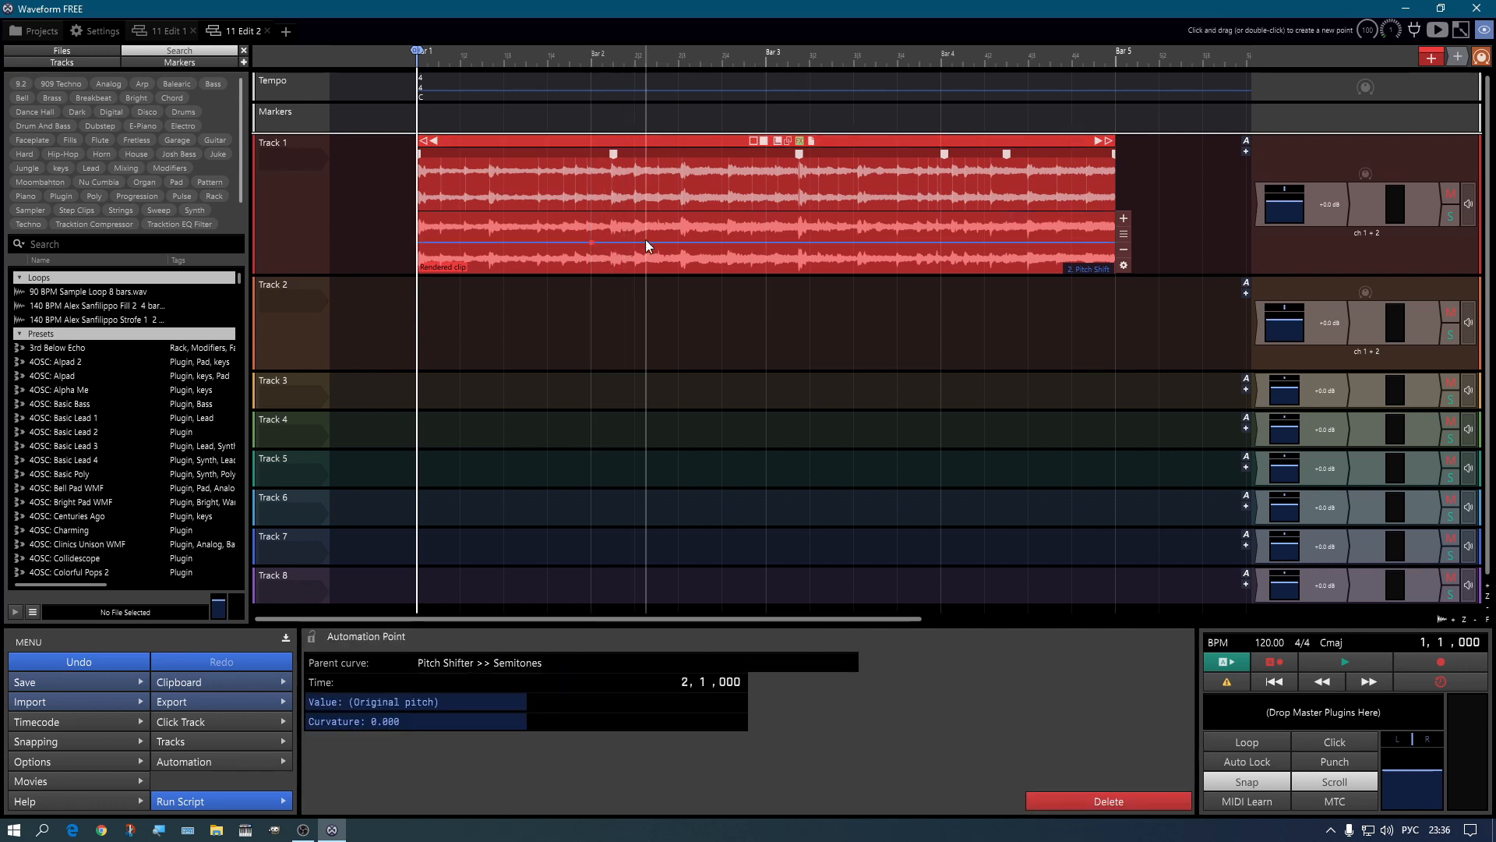
double_click(711, 241)
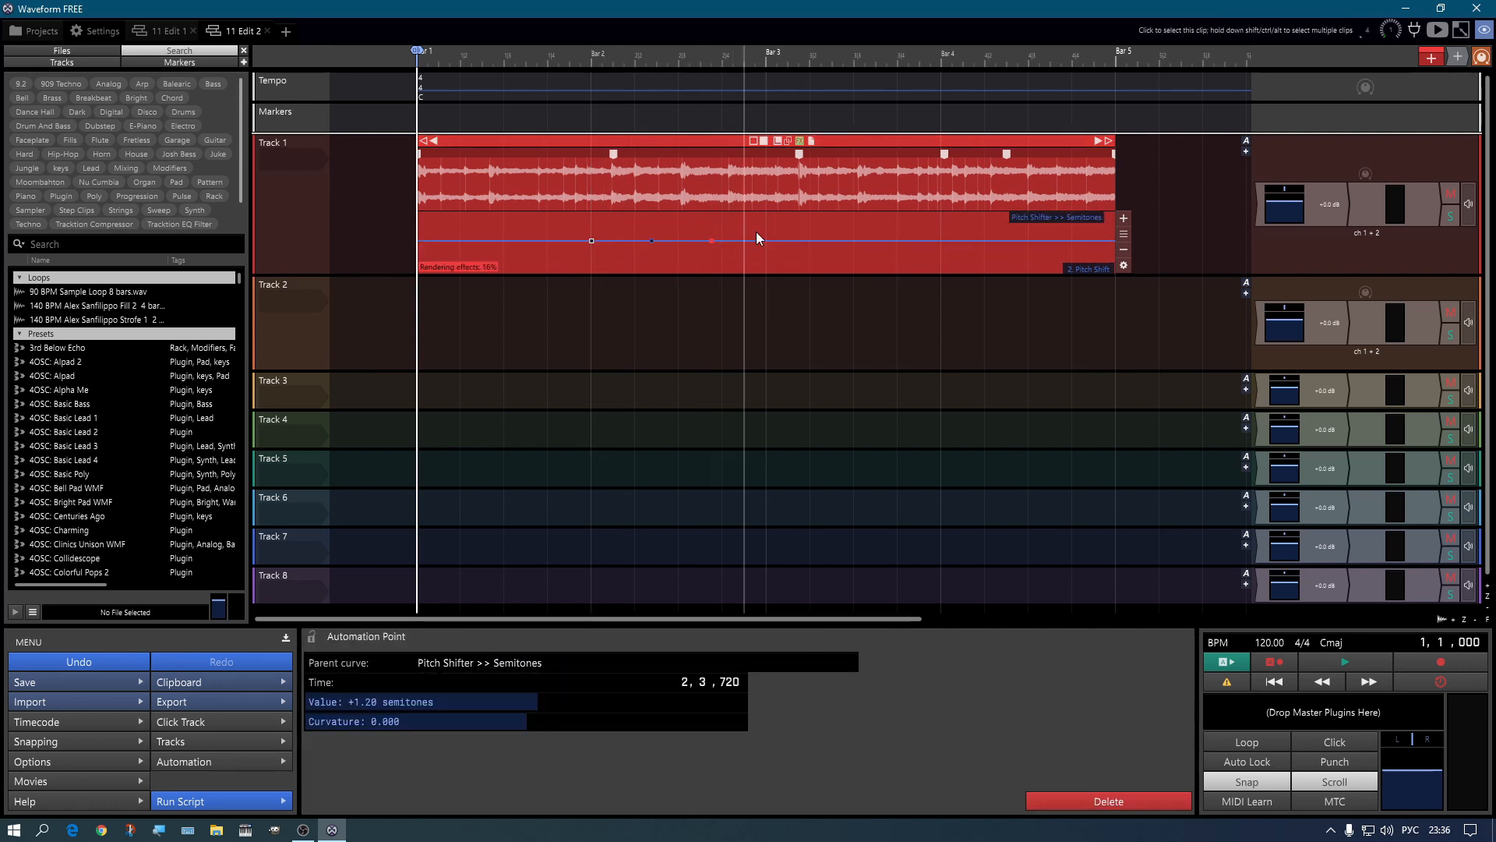
double_click(876, 241)
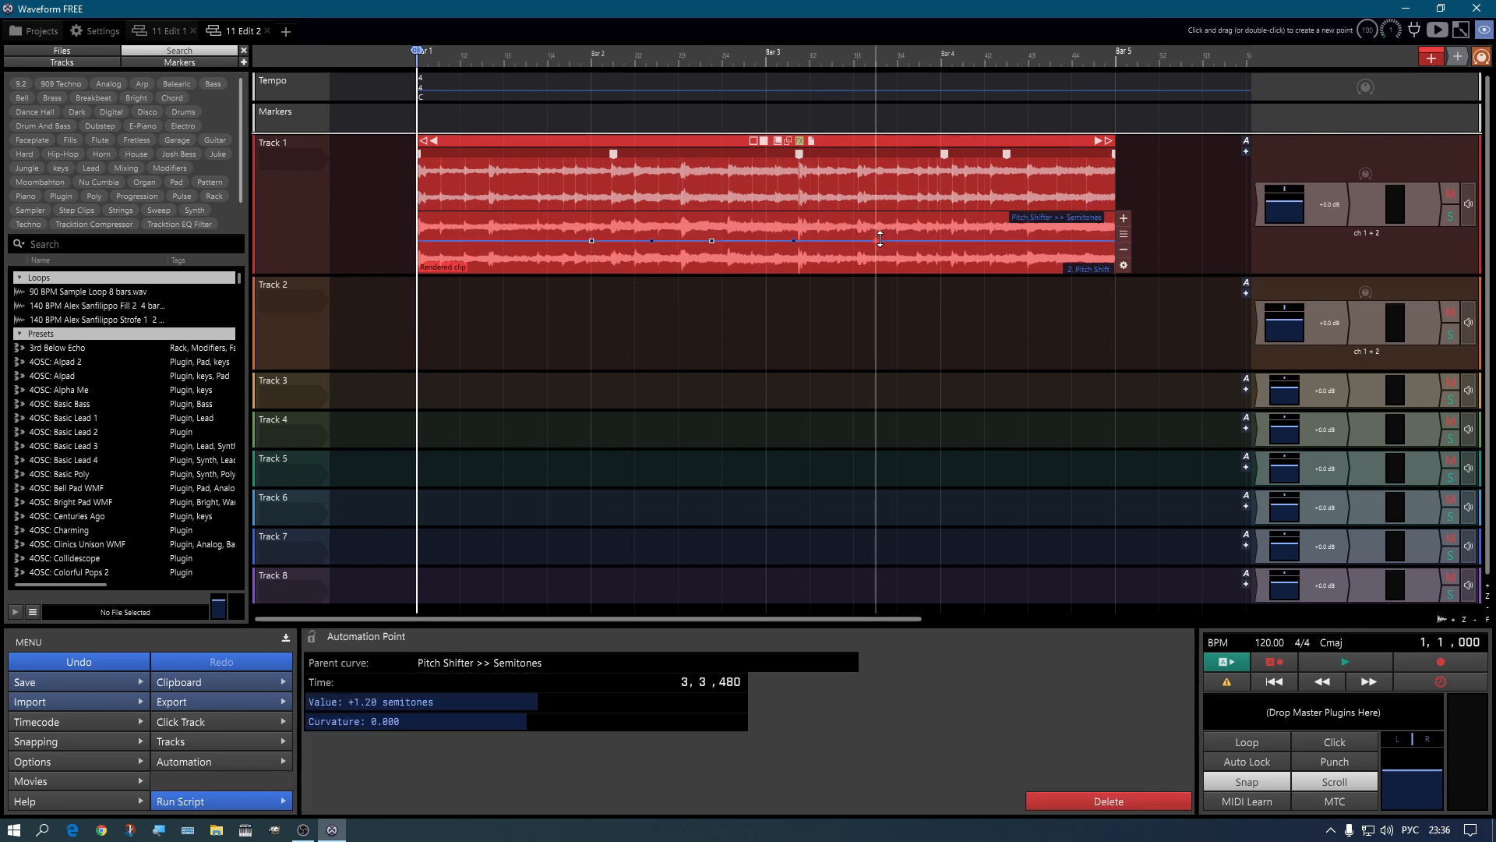
double_click(952, 241)
left_click_drag(799, 241, 800, 231)
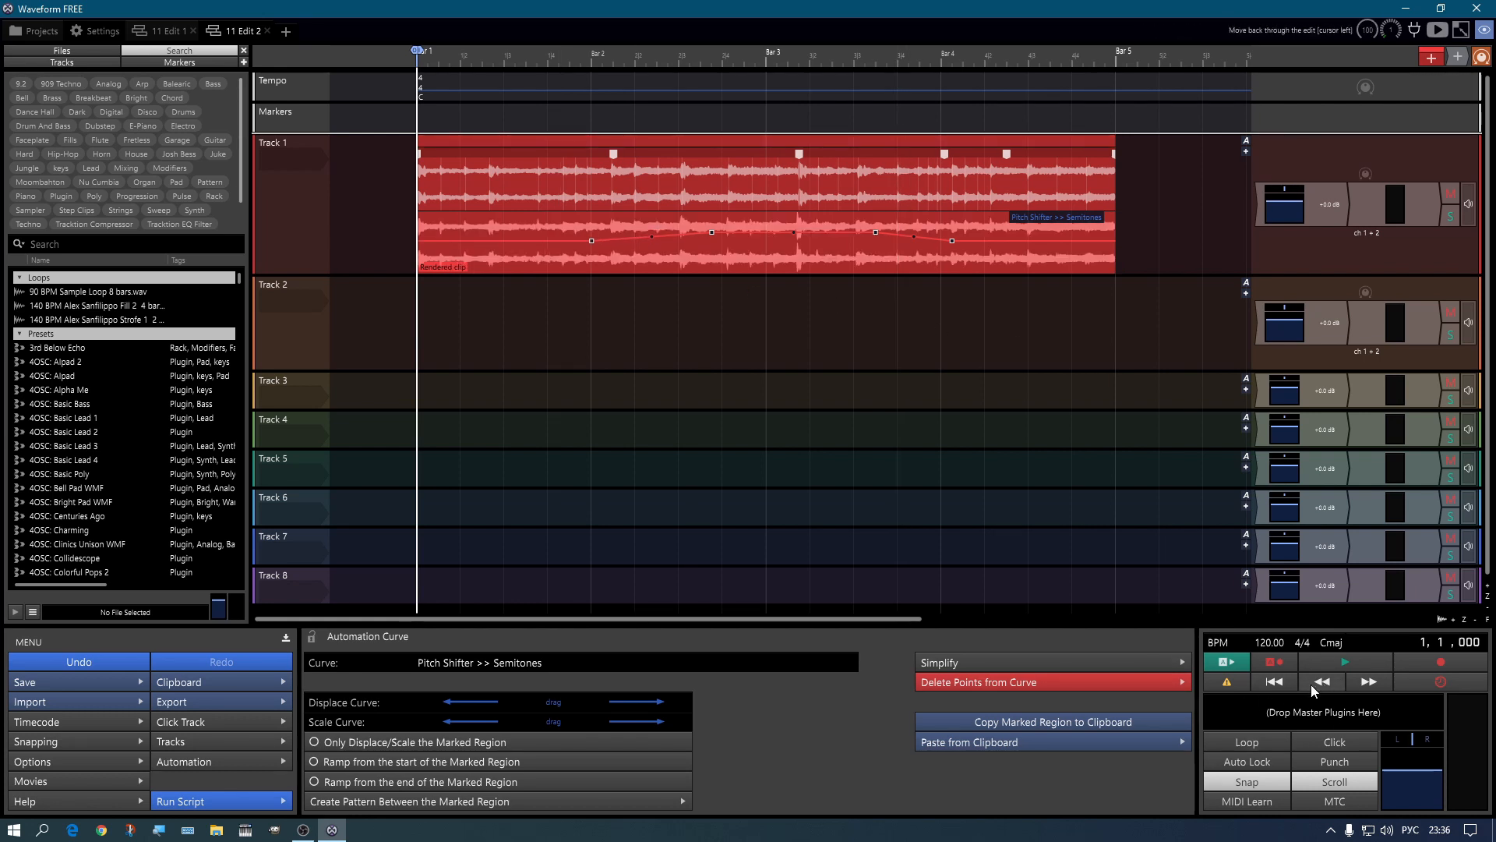
left_click(1344, 663)
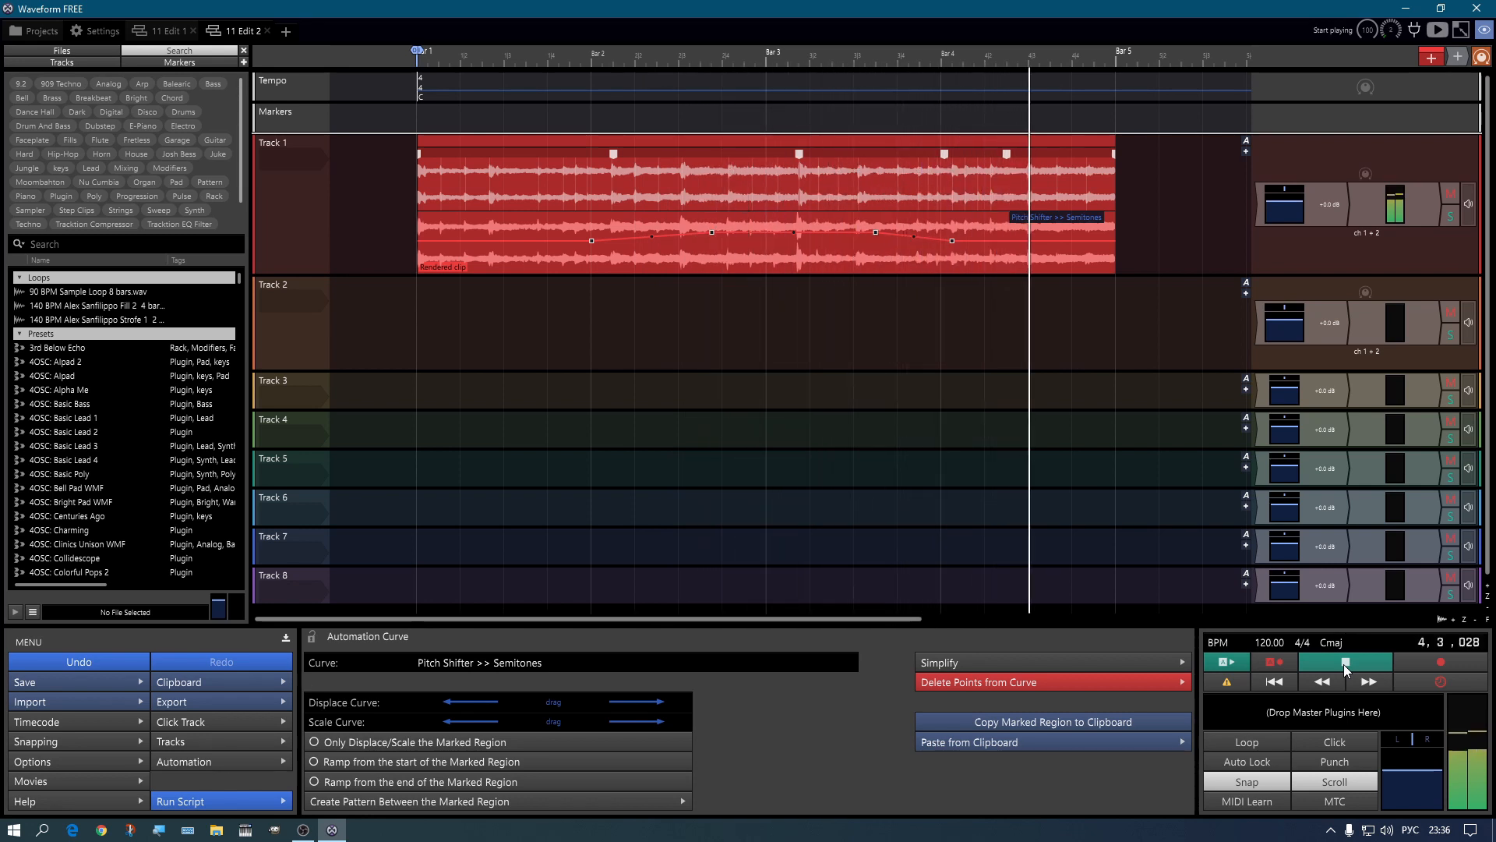
left_click(1345, 664)
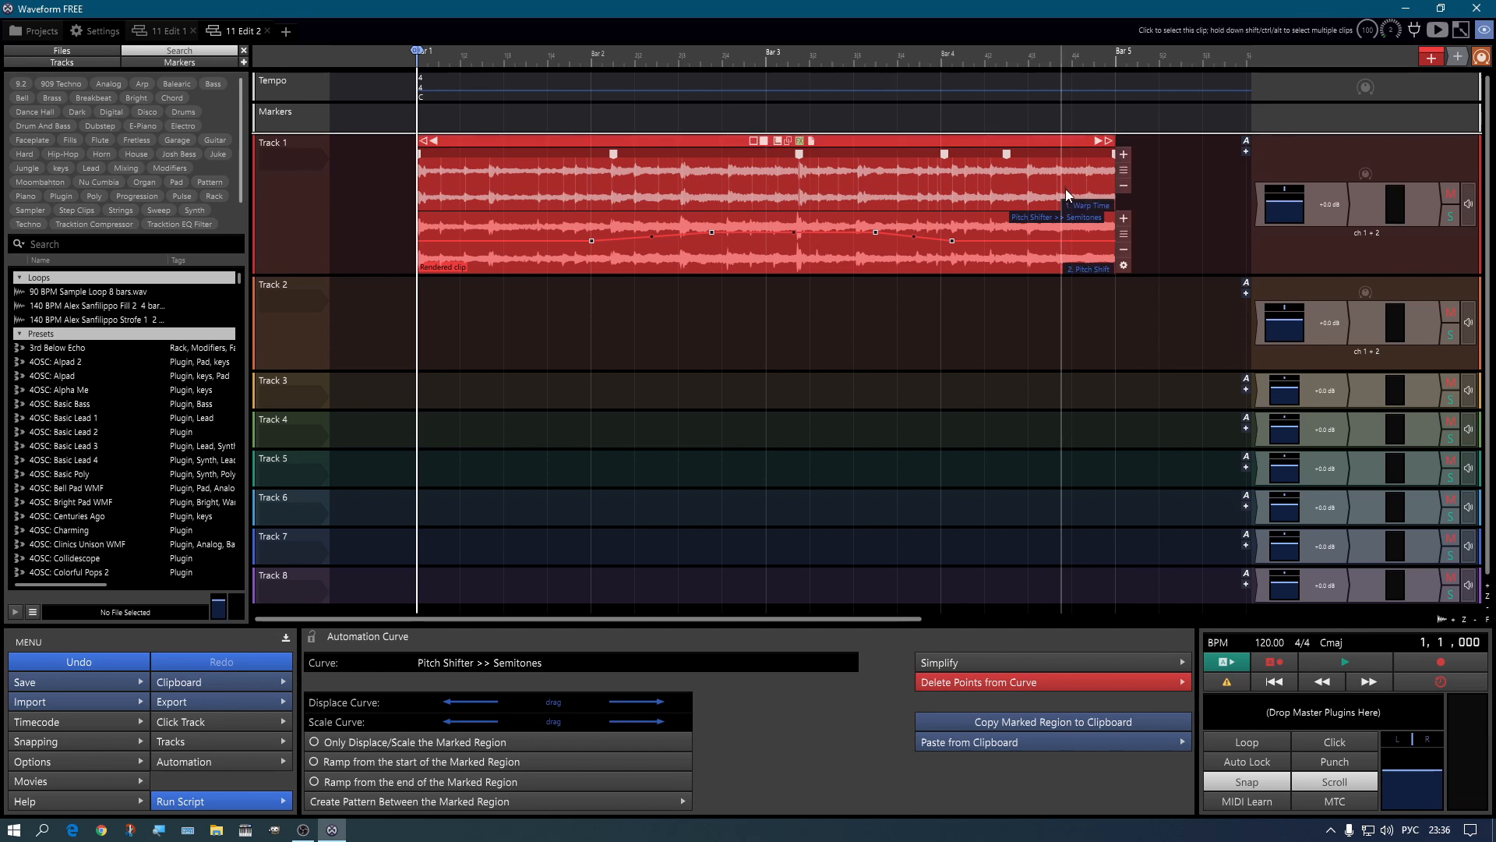
Step: Add the Step Volume clip effect to the rendered clip and switch off several of its steps in bars 1 and 2
left_click(1123, 158)
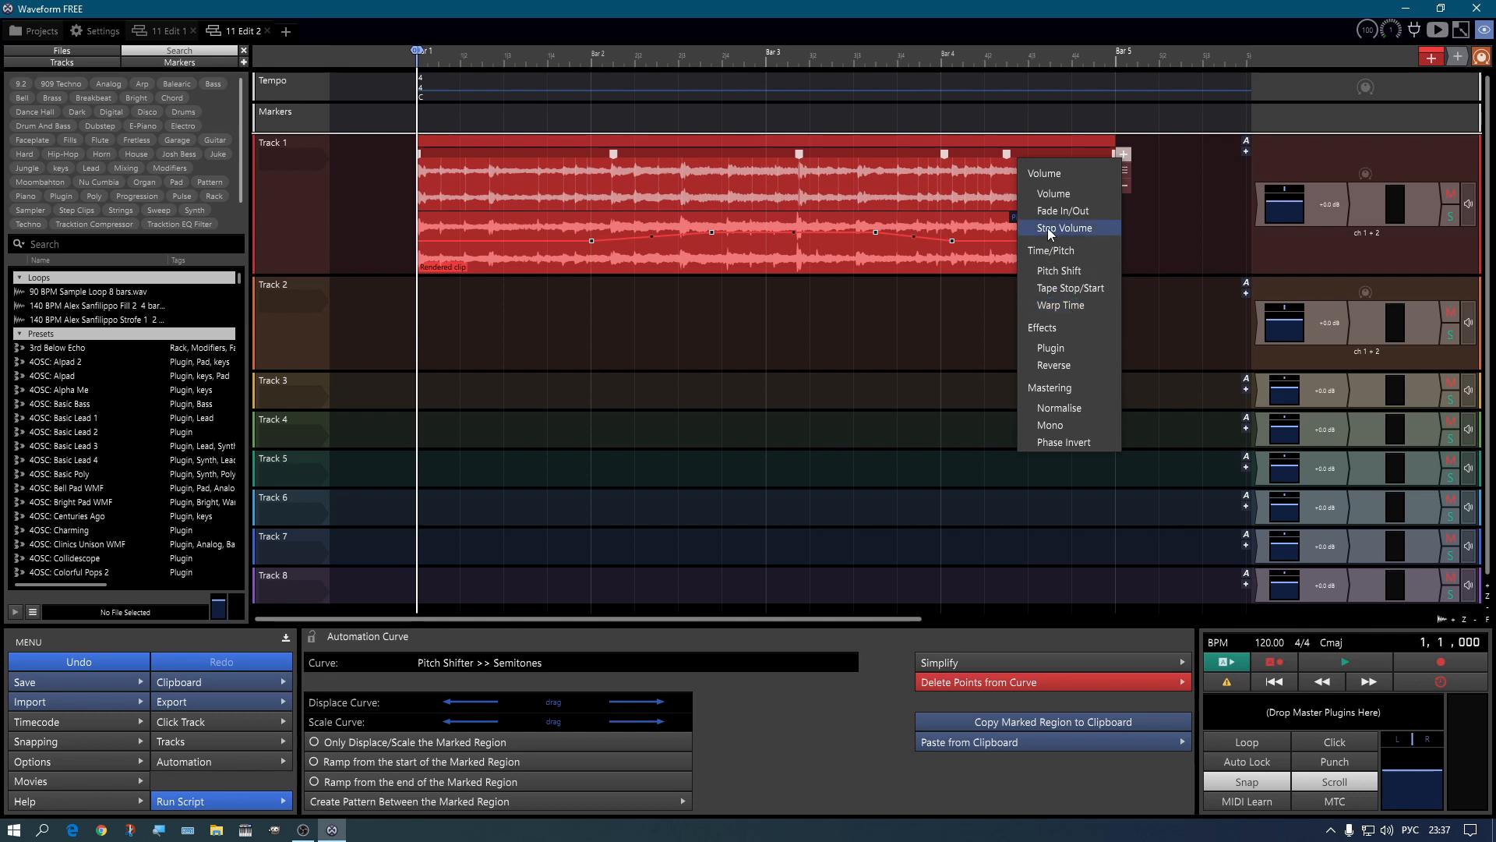
left_click(1059, 270)
left_click(724, 207)
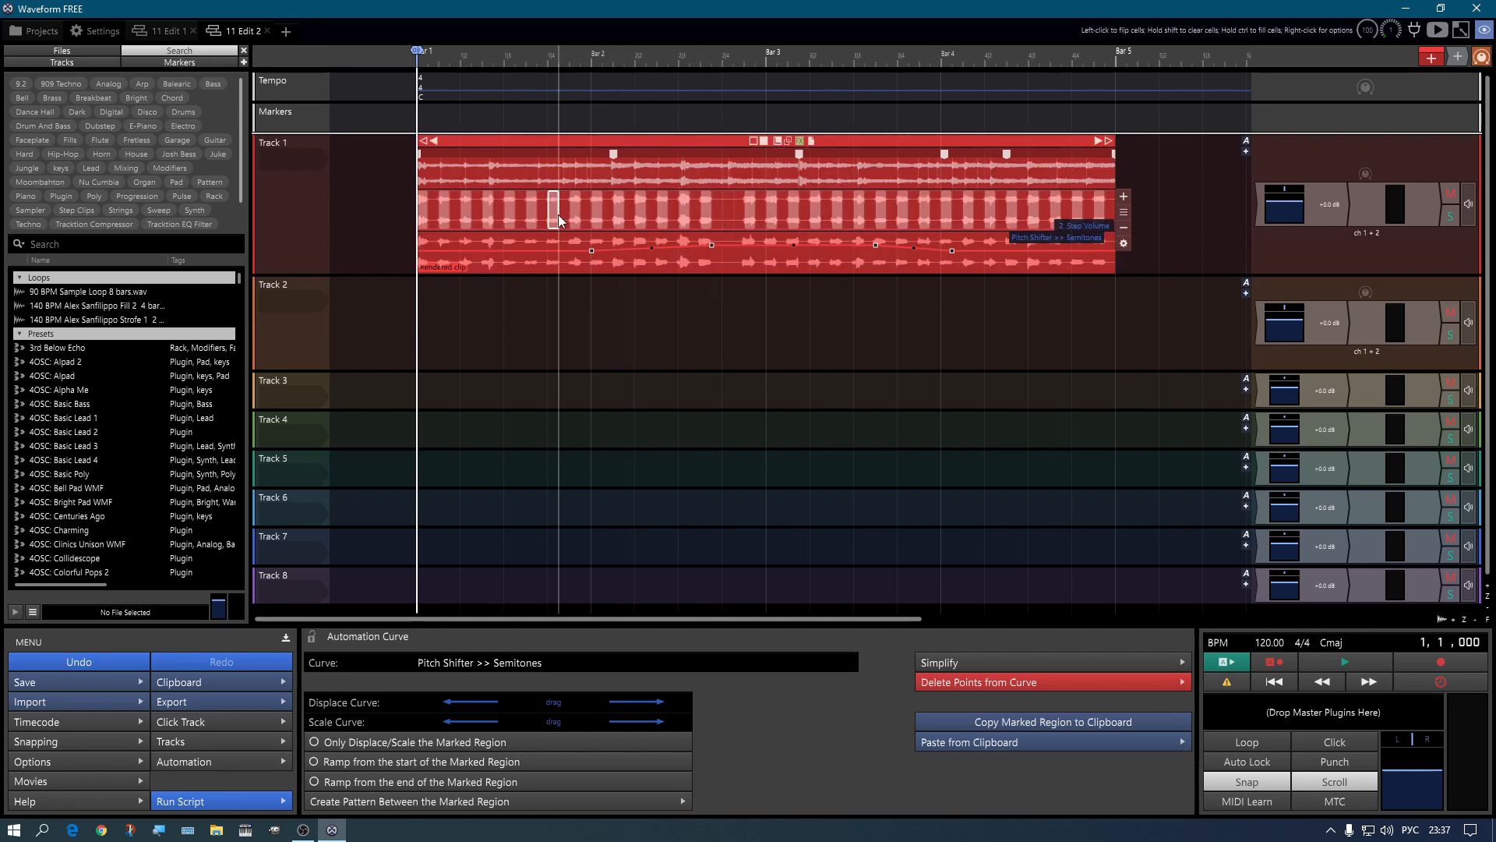
left_click(507, 216)
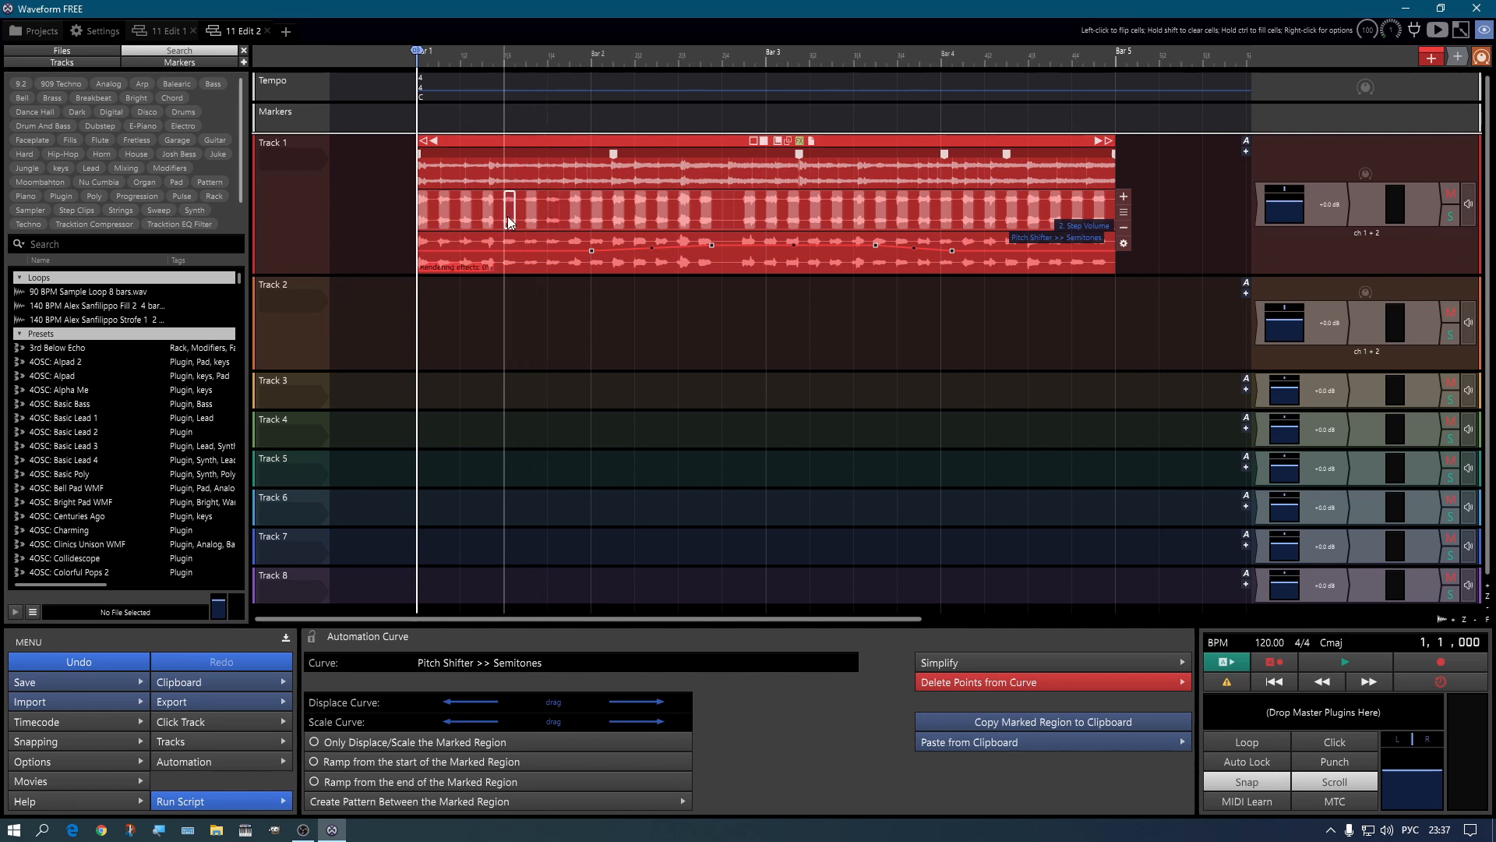
left_click(620, 213)
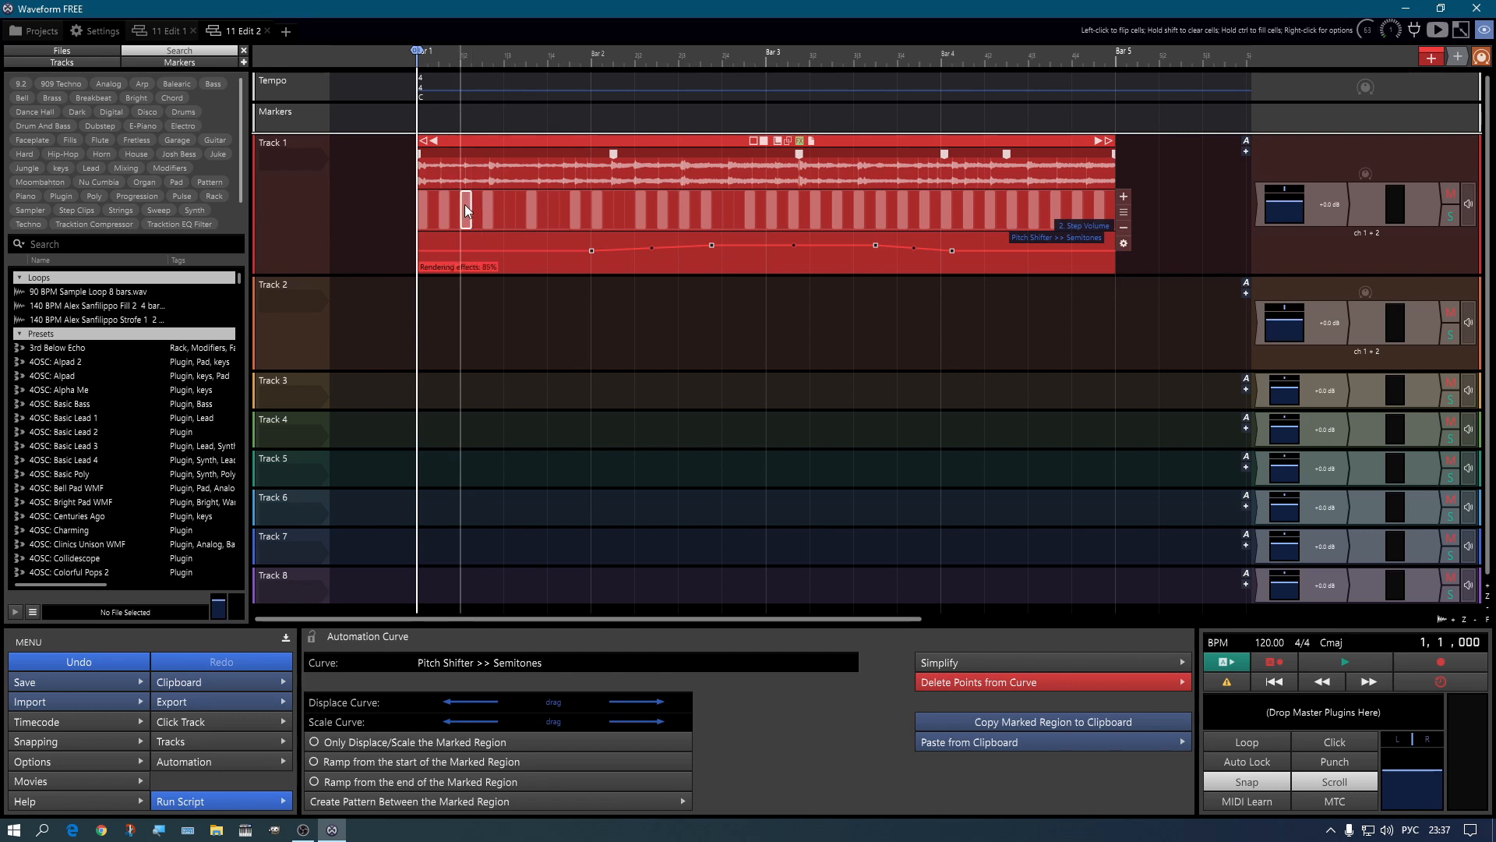
Step: Play the clip from the start to hear the stepped volume, stop playback, and remove the Step Volume effect
left_click(1362, 661)
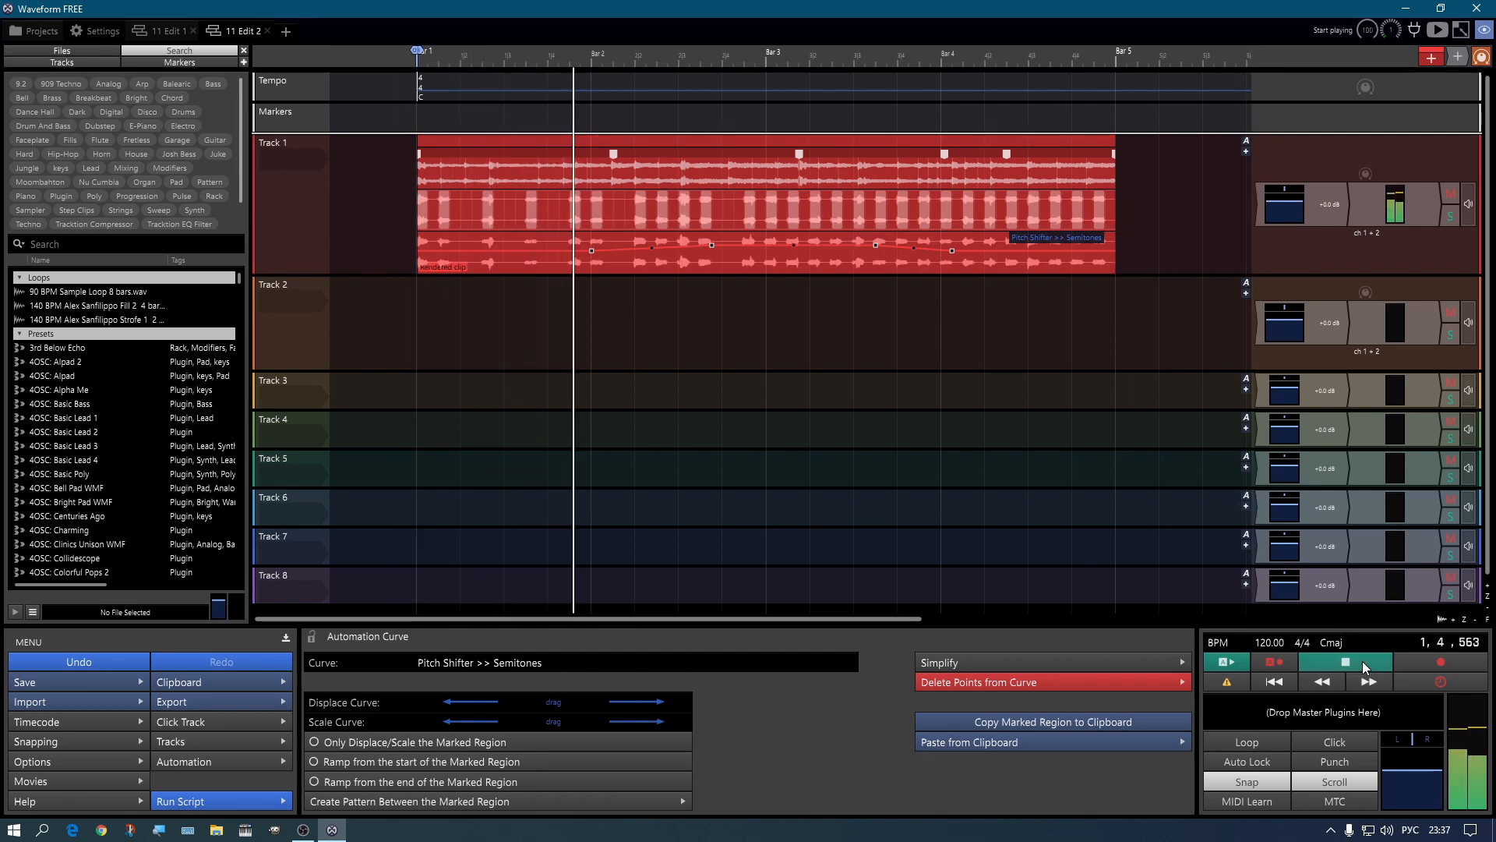
left_click(1362, 660)
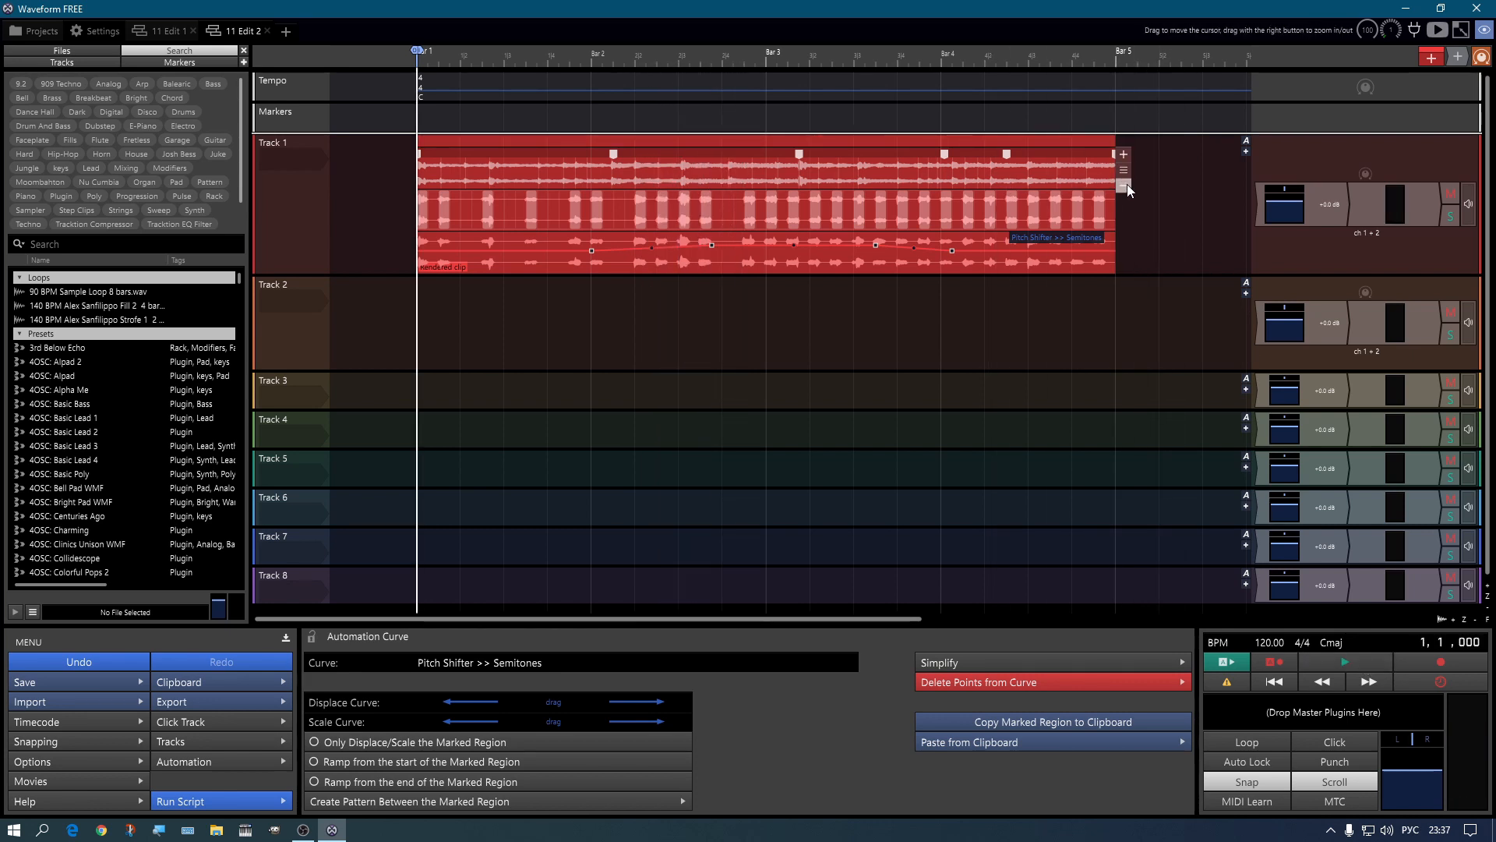
left_click(1128, 207)
left_click(1158, 242)
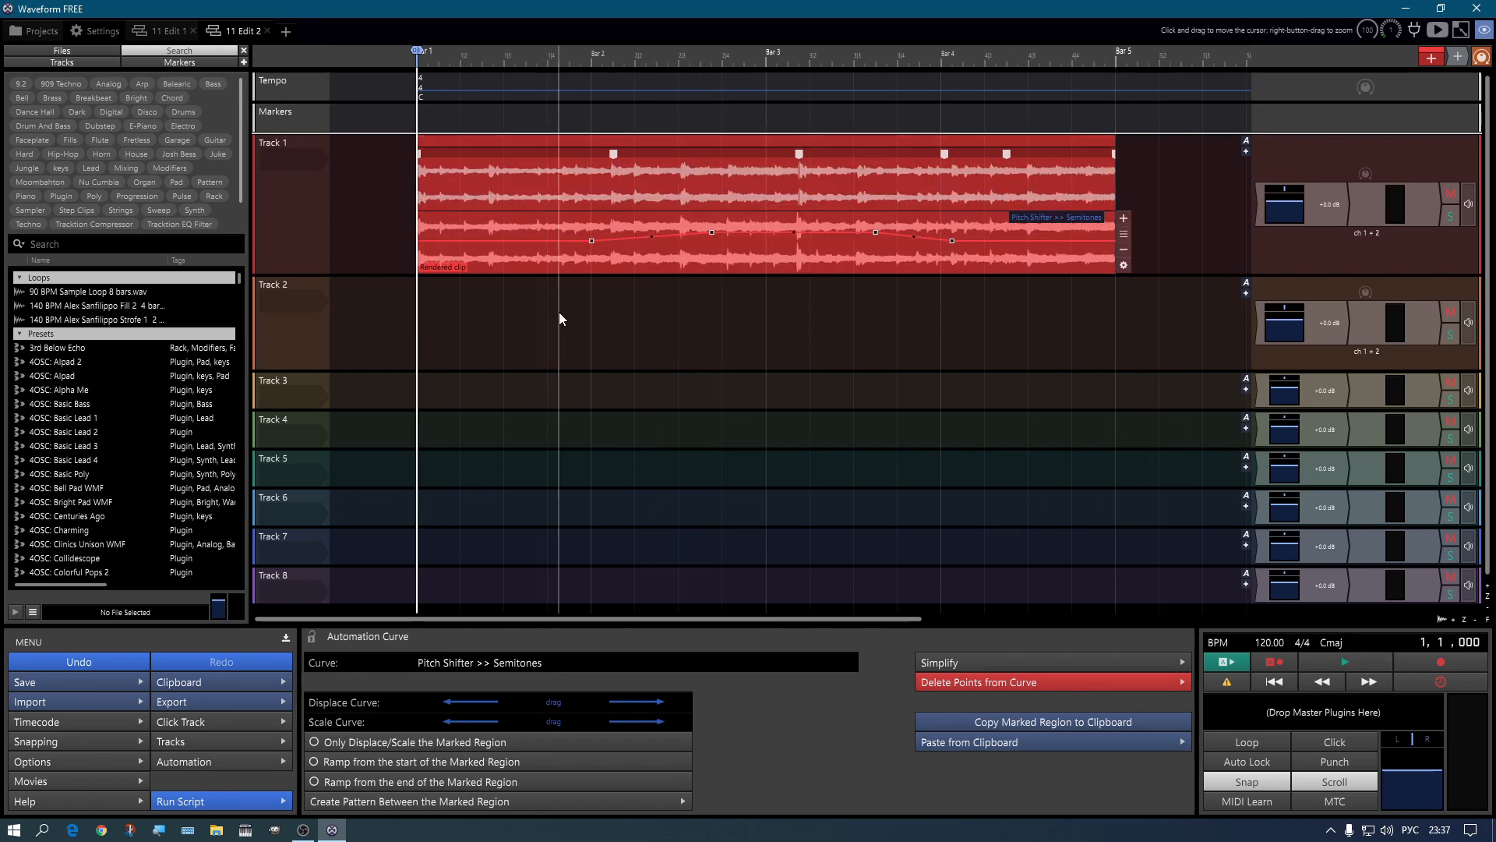
Step: Flatten the rendered clip on Track 1 so its Warp Time and Pitch Shift effects are baked into the audio
left_click(853, 142)
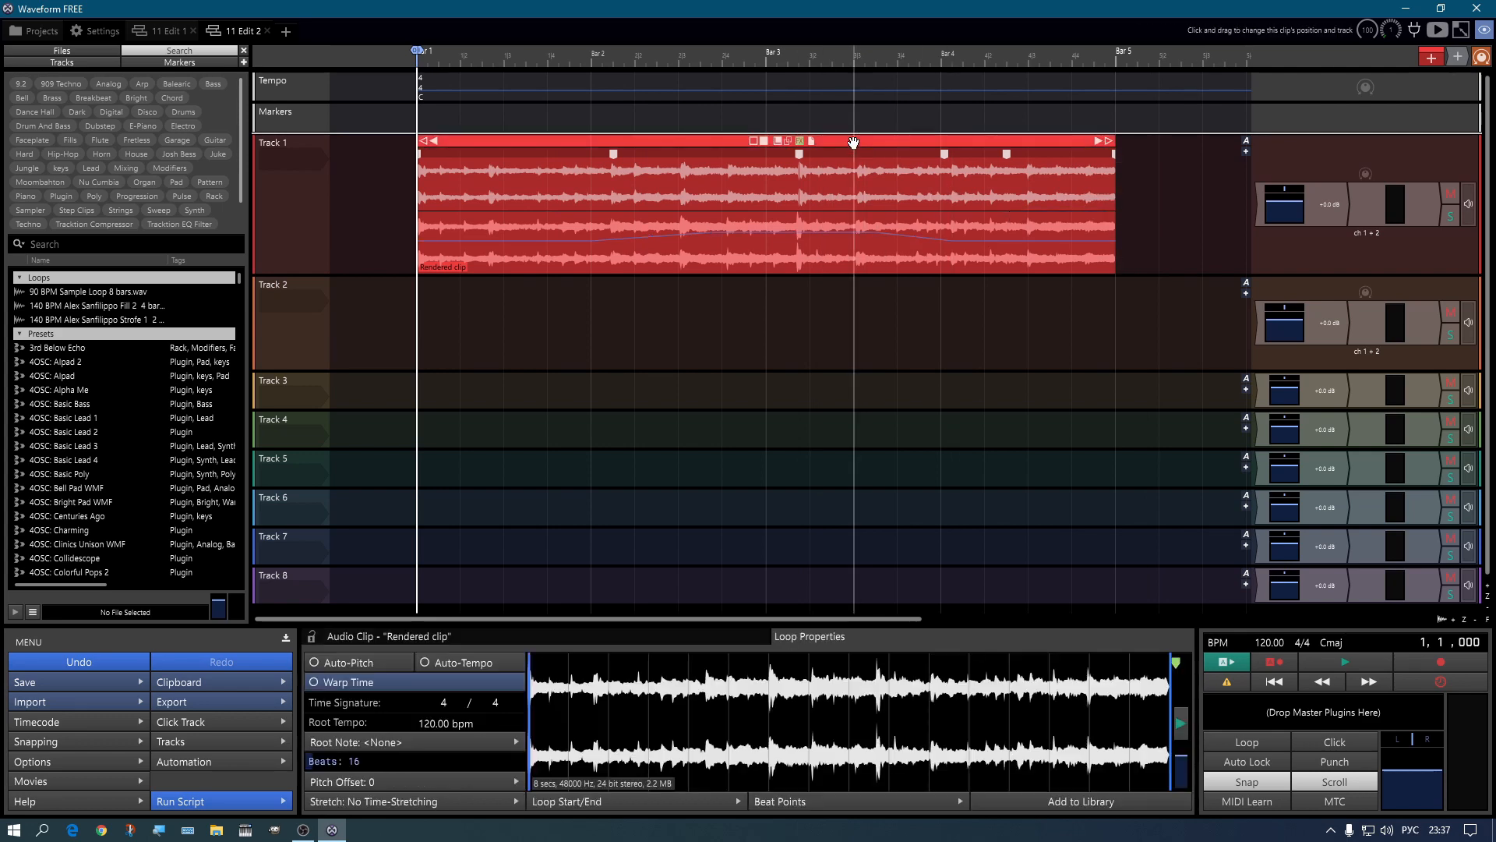
left_click(442, 638)
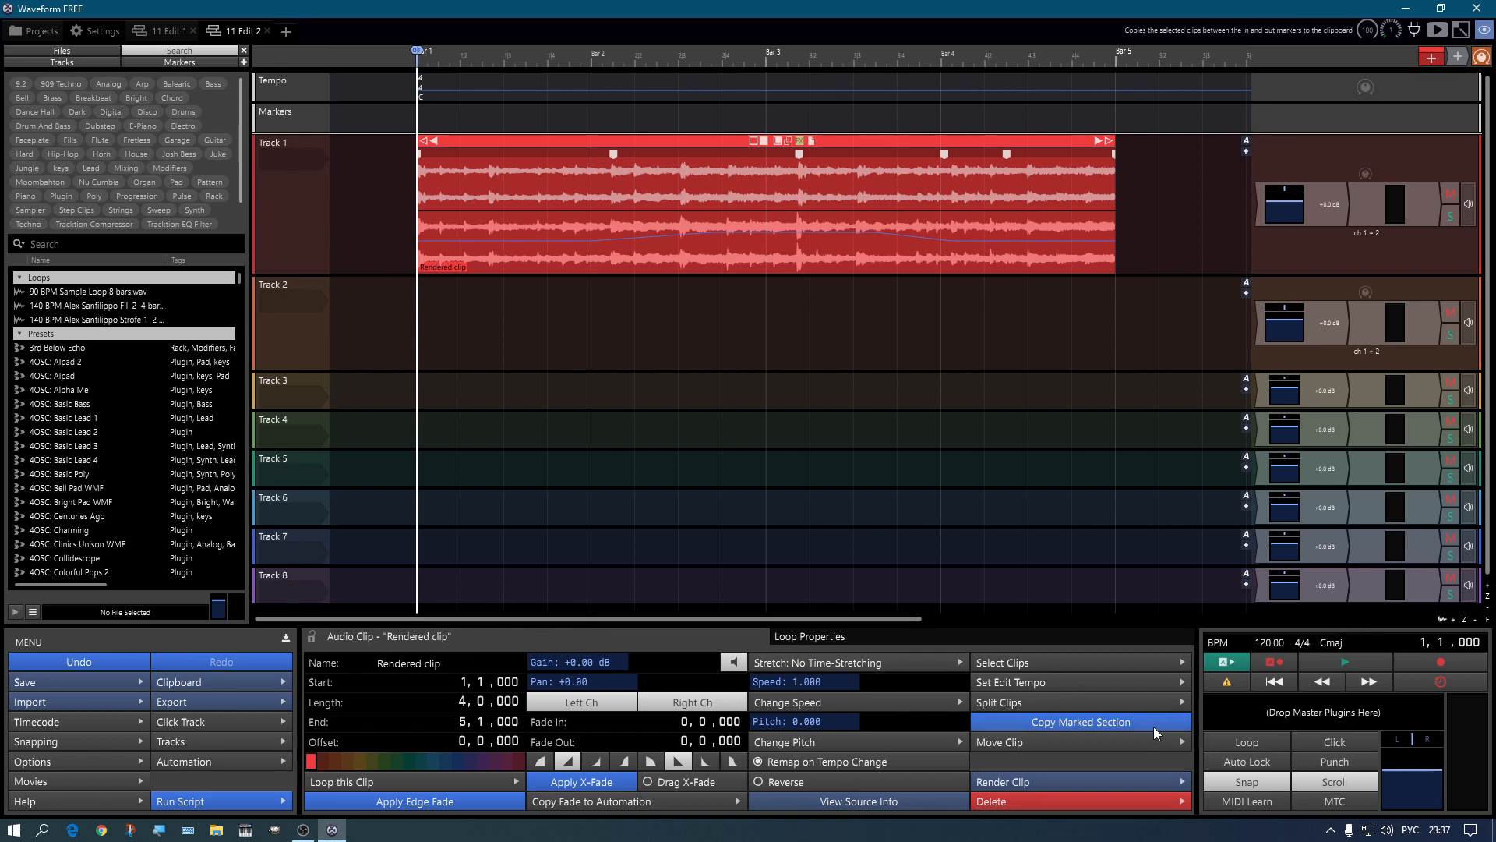
left_click(1111, 782)
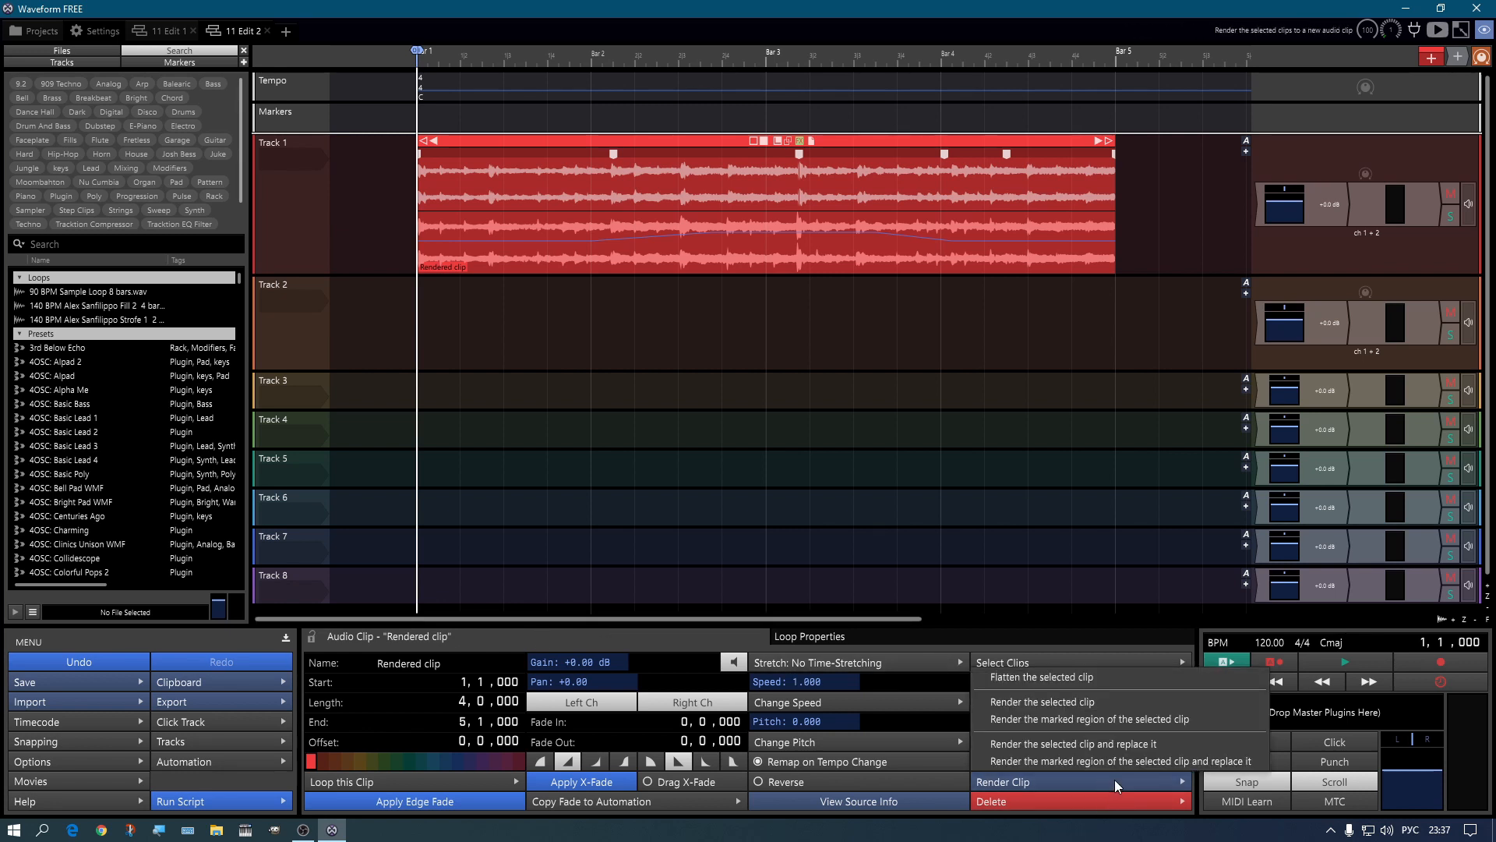
left_click(1073, 676)
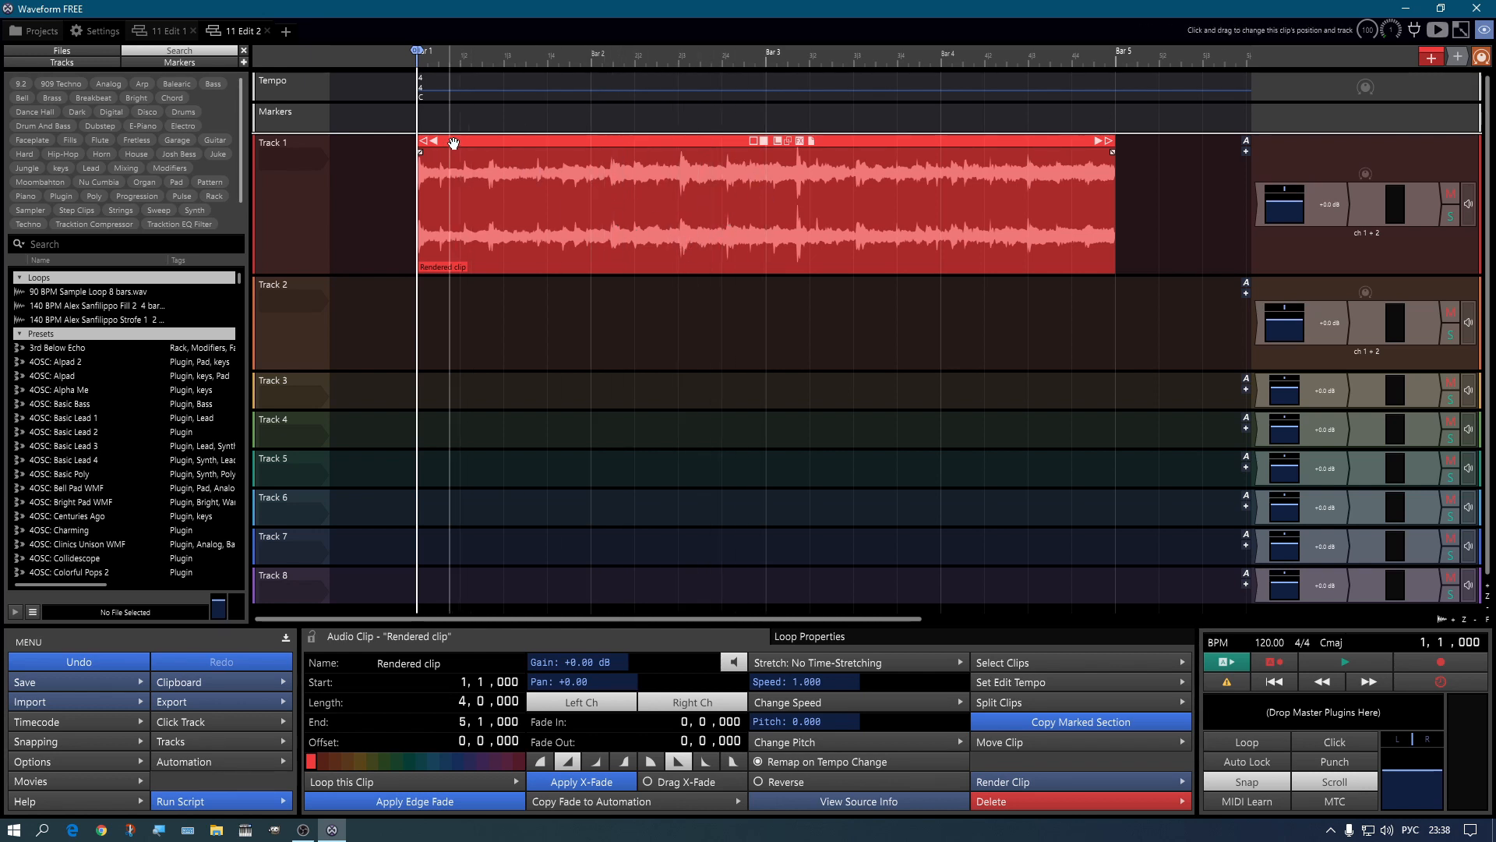
Step: Create a Speed Up fade-in about 0, 2, 649 long at the start of the flattened clip and audition it
left_click_drag(419, 151, 499, 167)
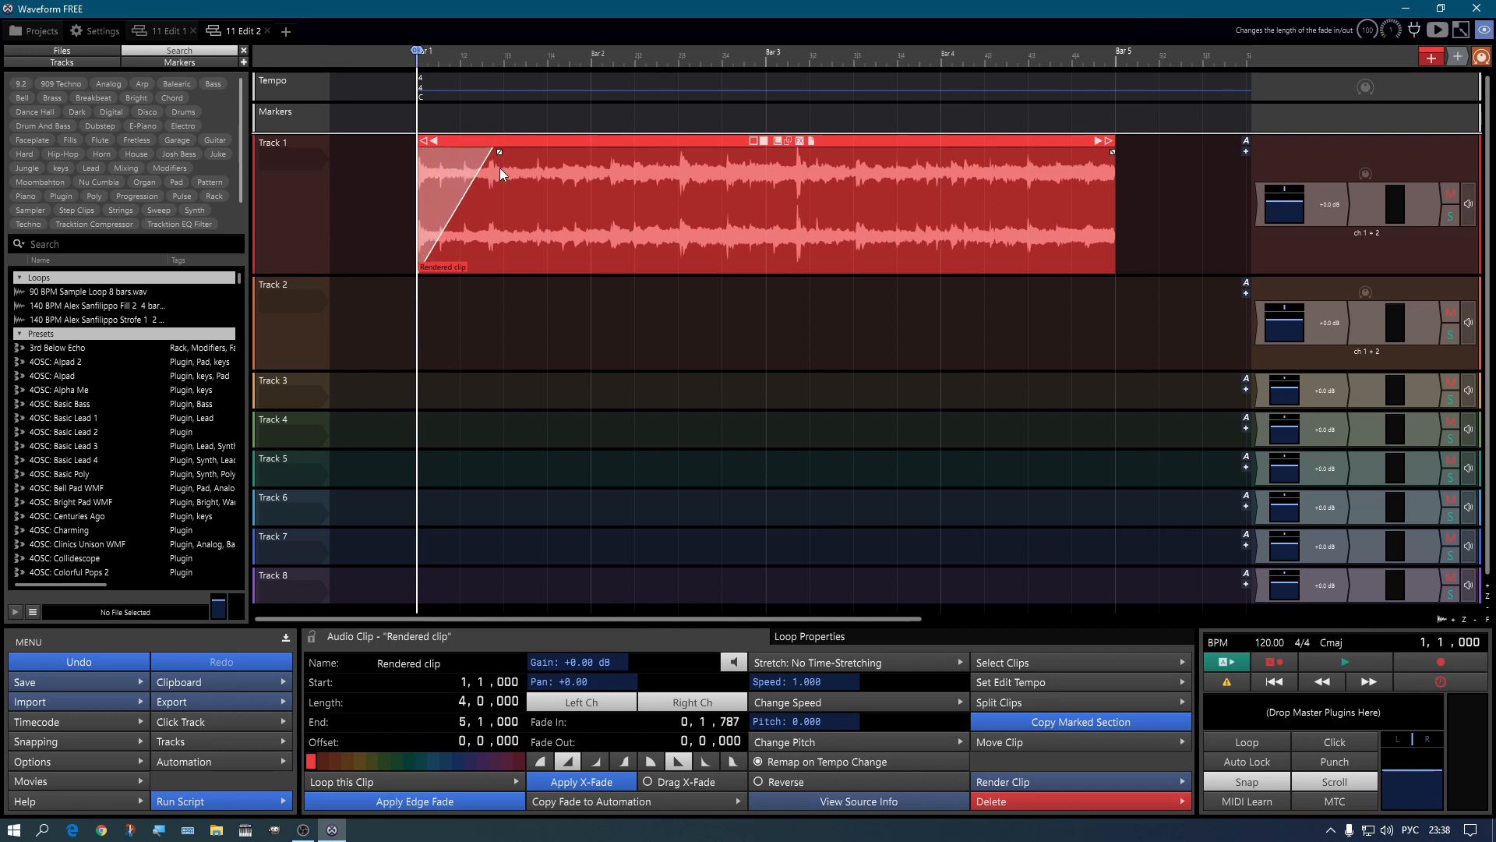
key("space")
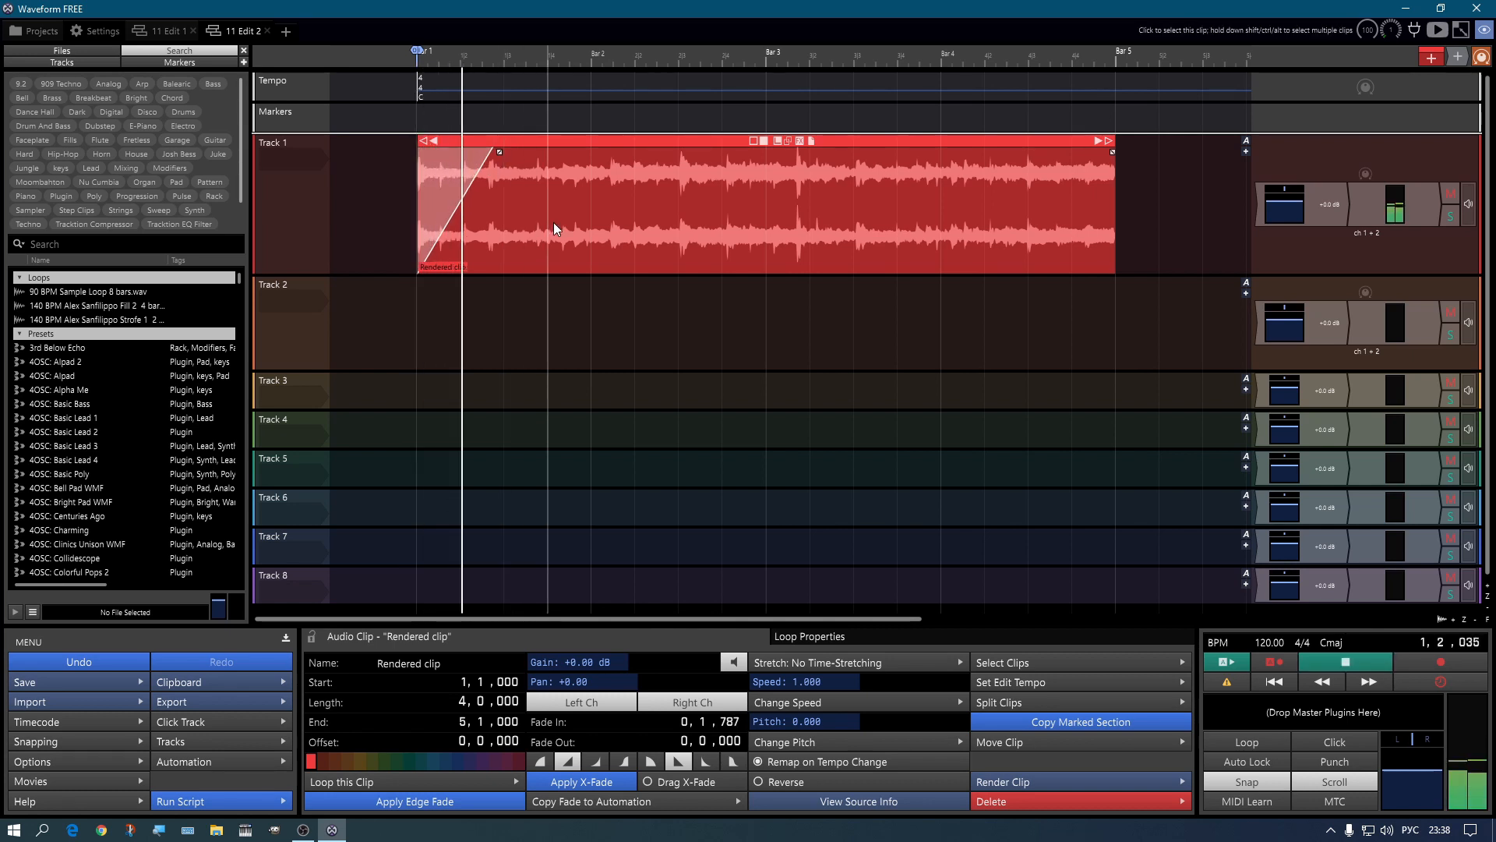
left_click(500, 153)
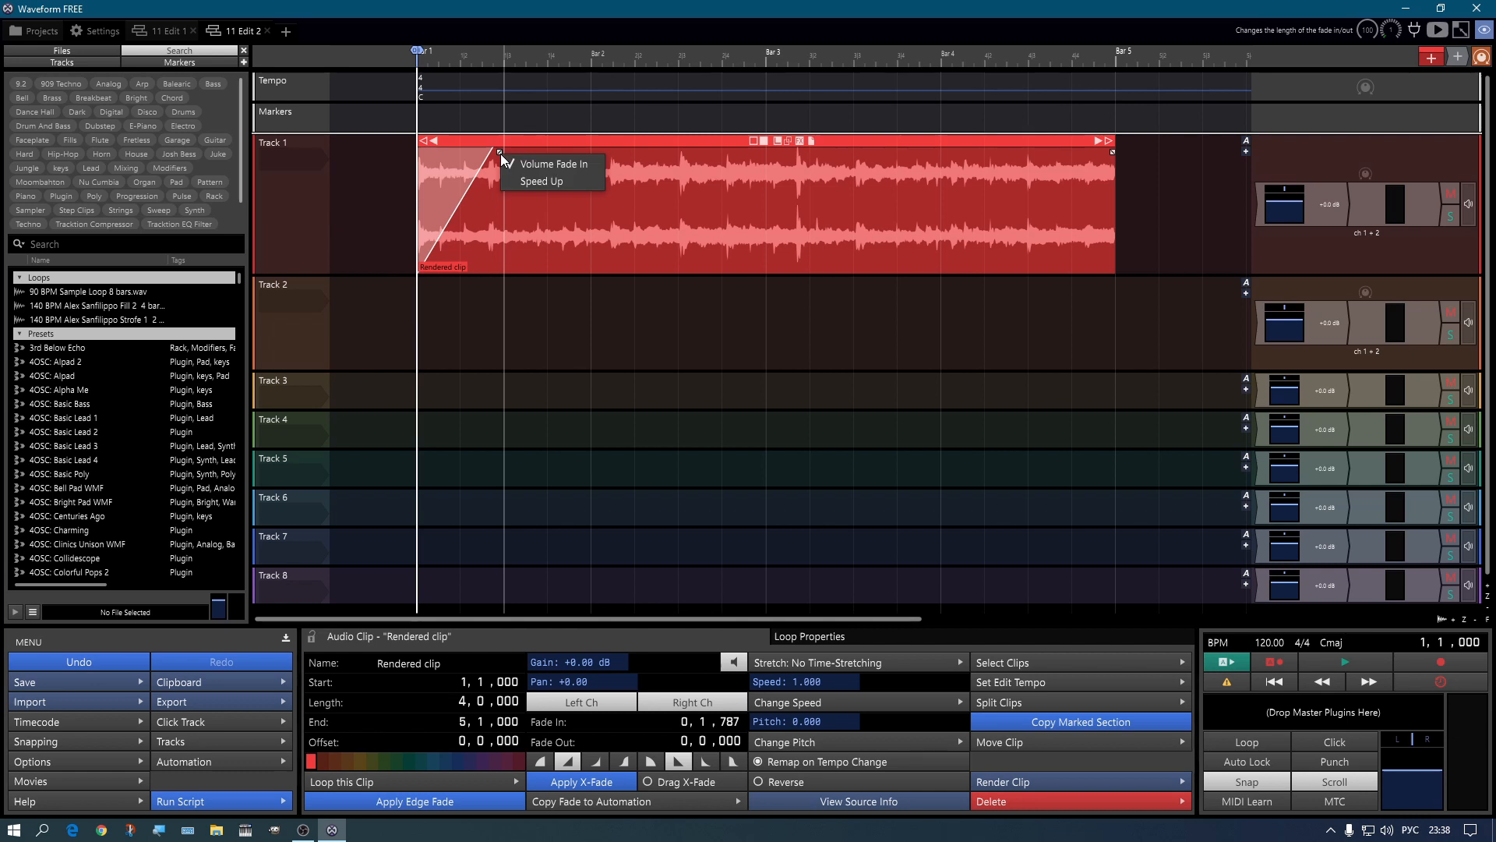
left_click(534, 181)
key("space")
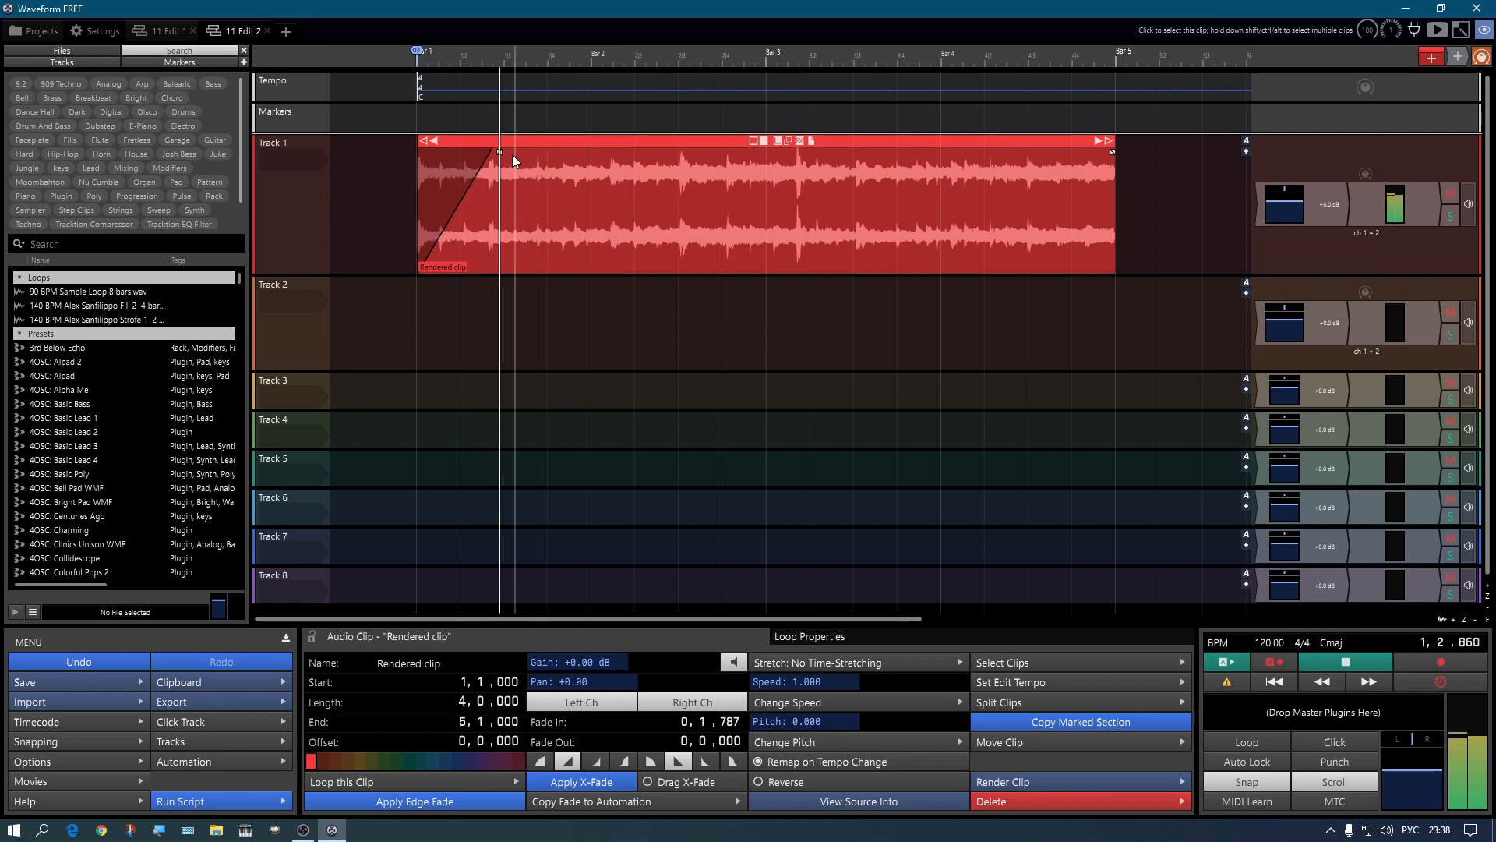
left_click_drag(499, 152, 535, 160)
key("space")
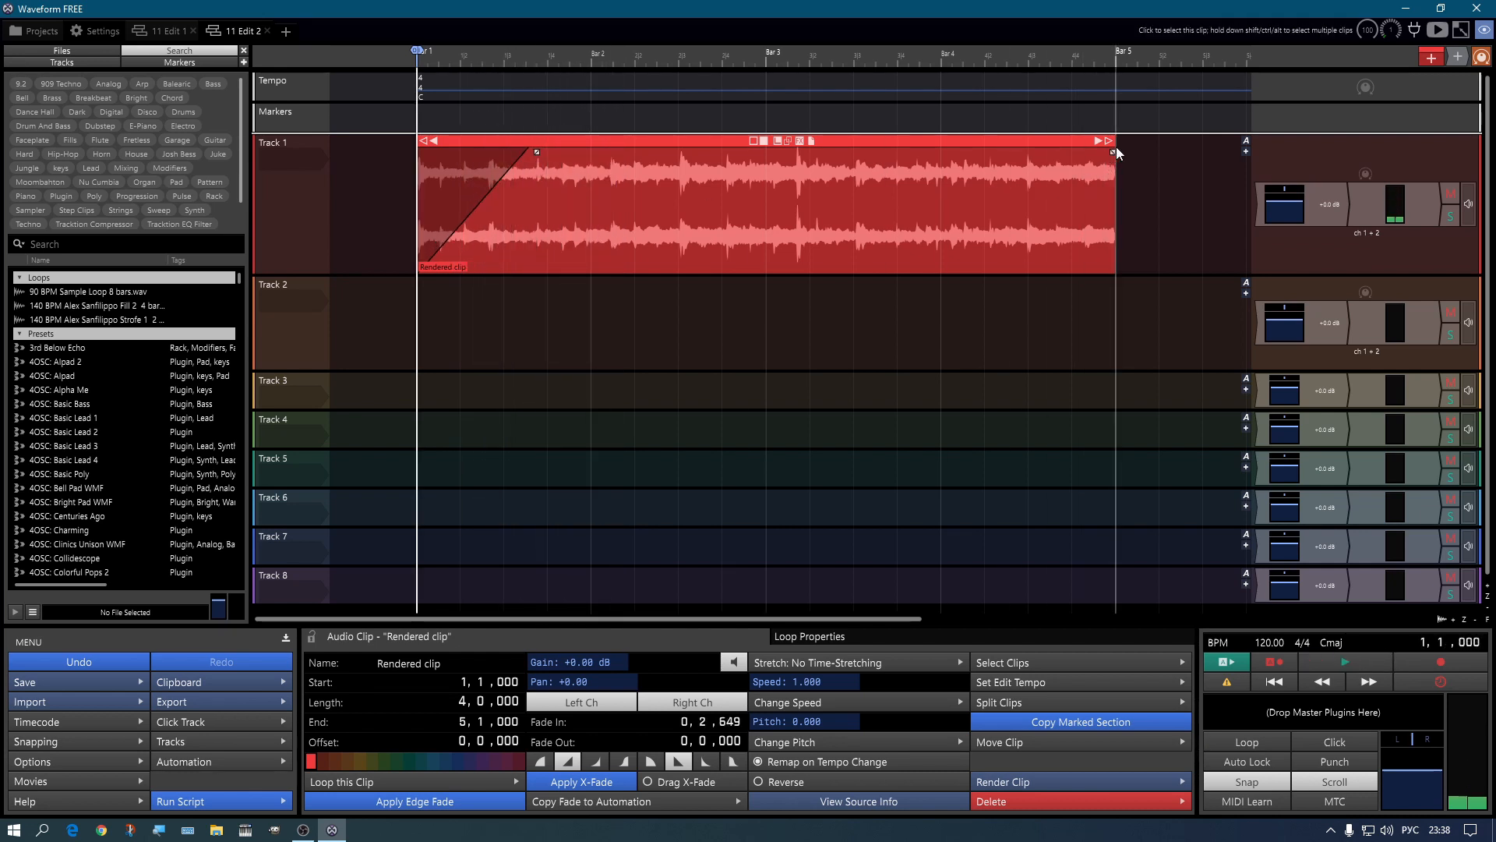
Step: Create a Slow Down fade-out about 0, 3, 819 long, lengthen the fade-in to about 0, 3, 066, and play the clip
left_click_drag(1111, 148, 1017, 167)
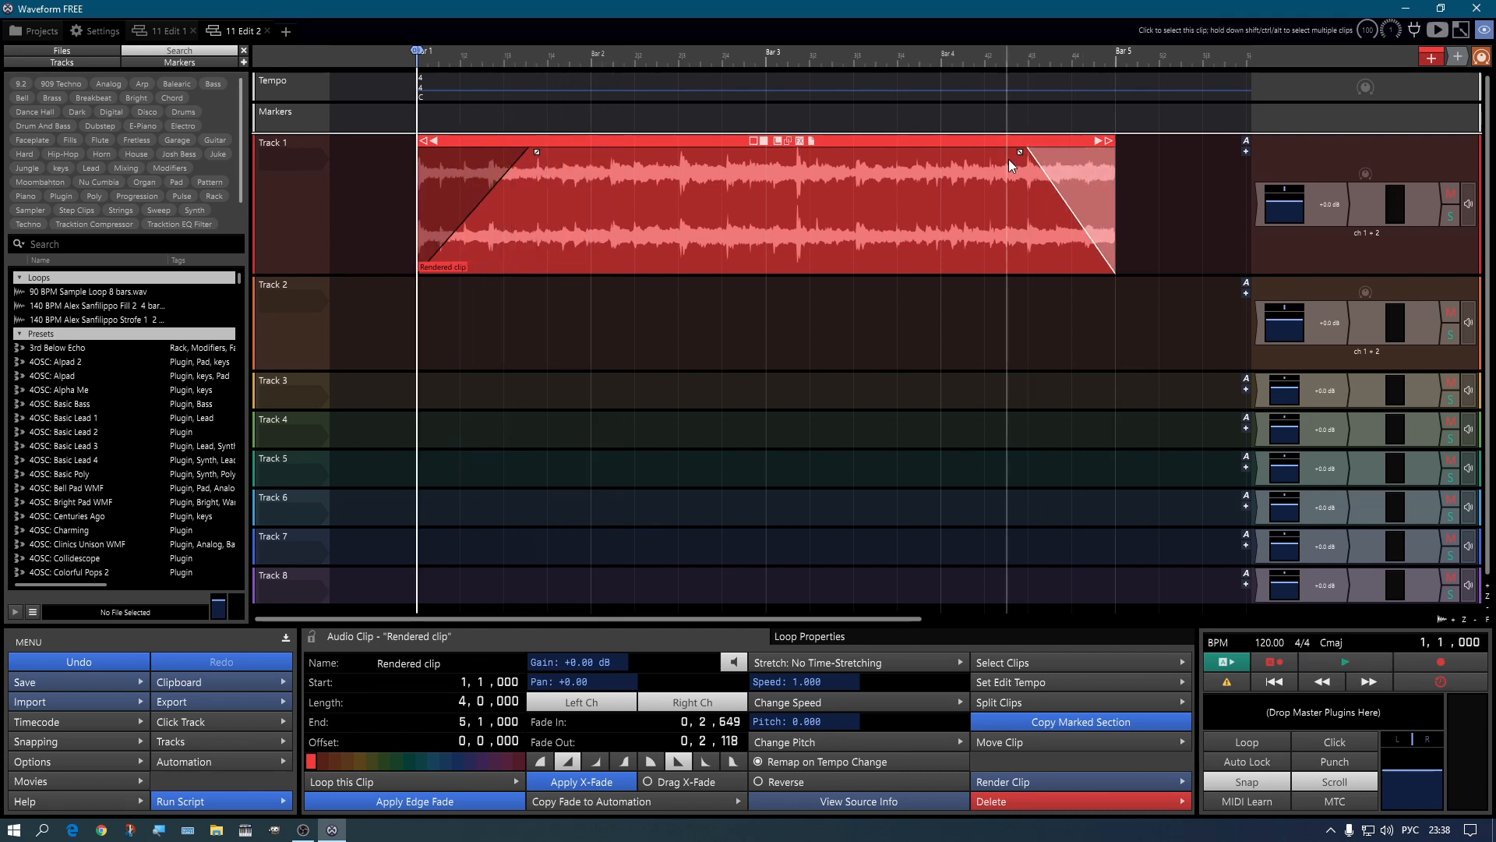
left_click(1019, 152)
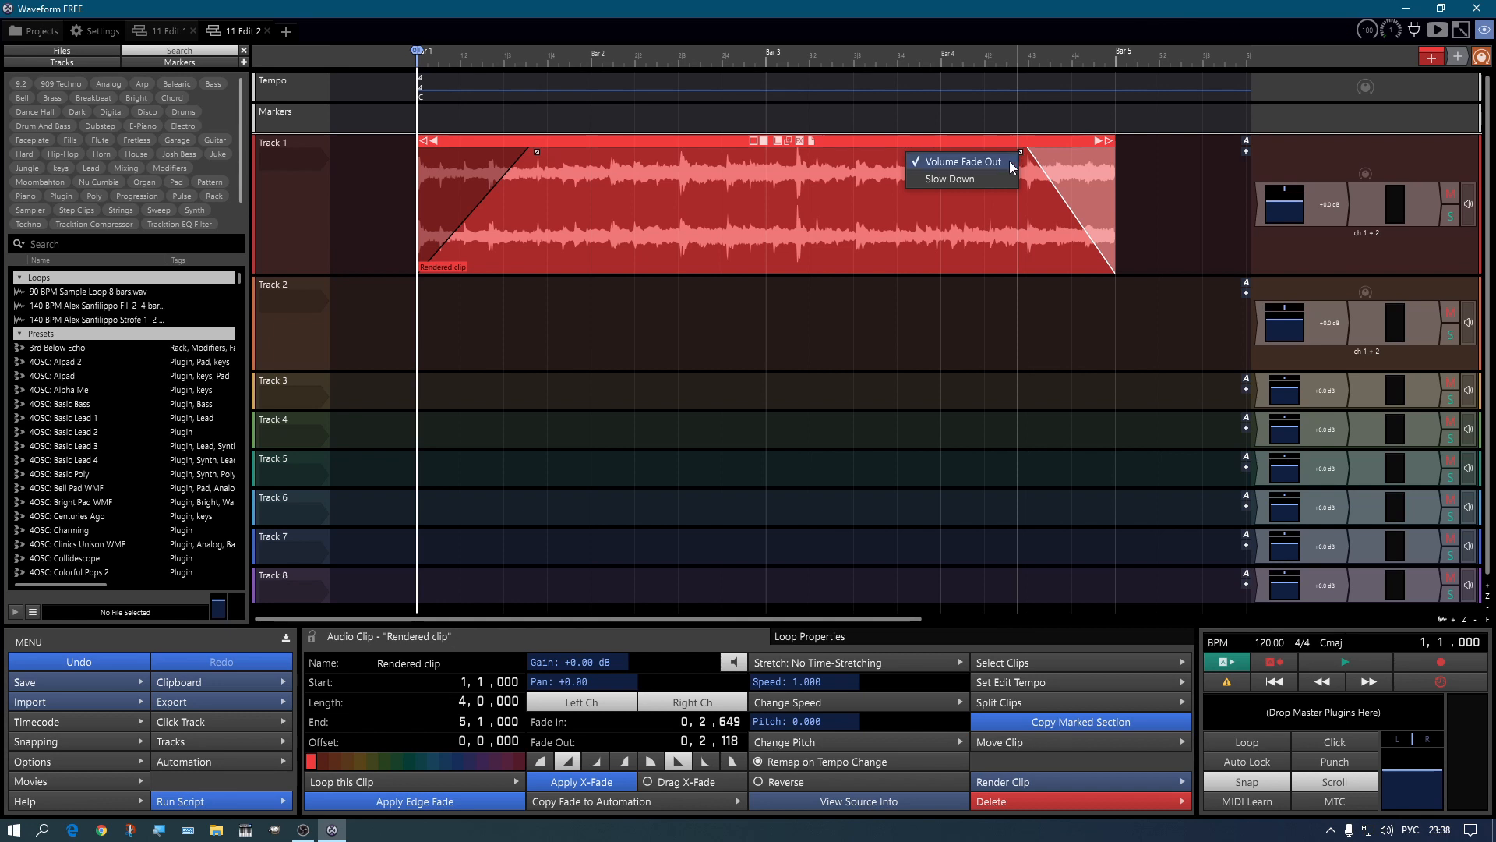
left_click(975, 179)
left_click_drag(1017, 152, 941, 184)
left_click_drag(536, 152, 554, 152)
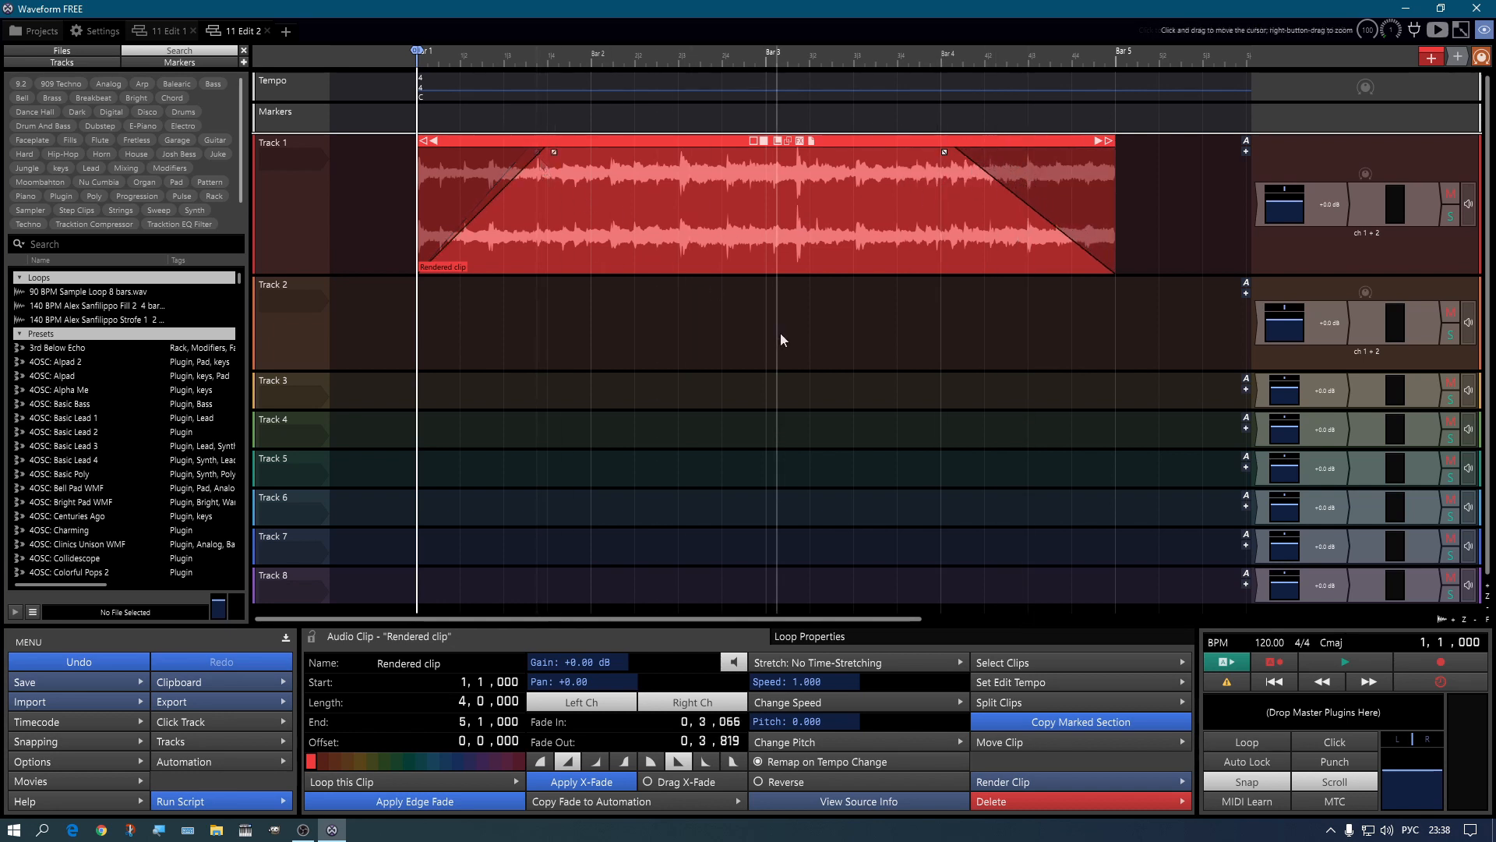
key("space")
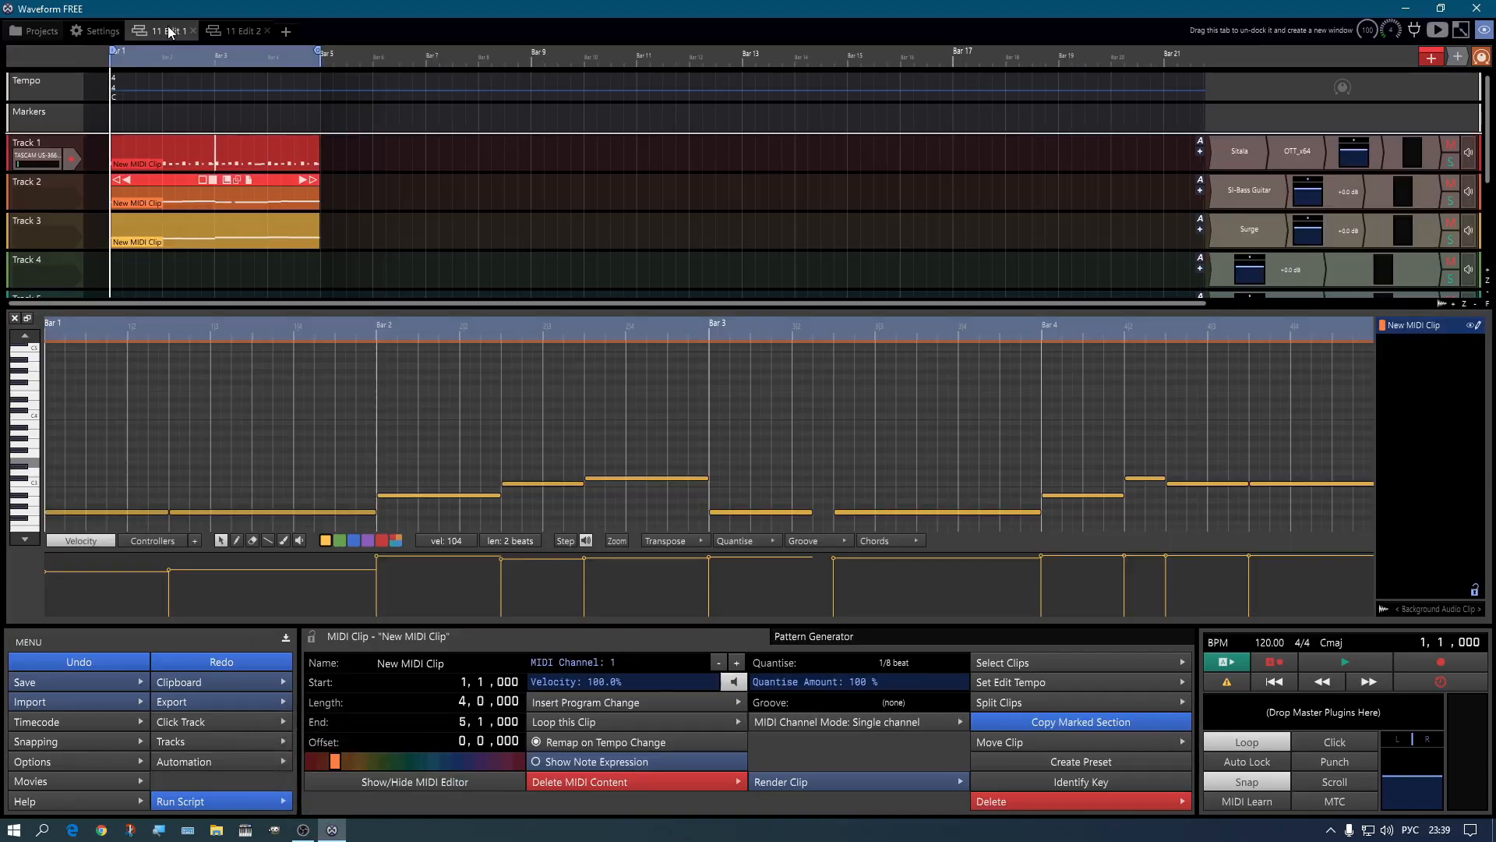
Step: Switch to the 11 Edit 1 project edit and set the Pattern Generator style of Track 2's MIDI clip to Chords
left_click(162, 31)
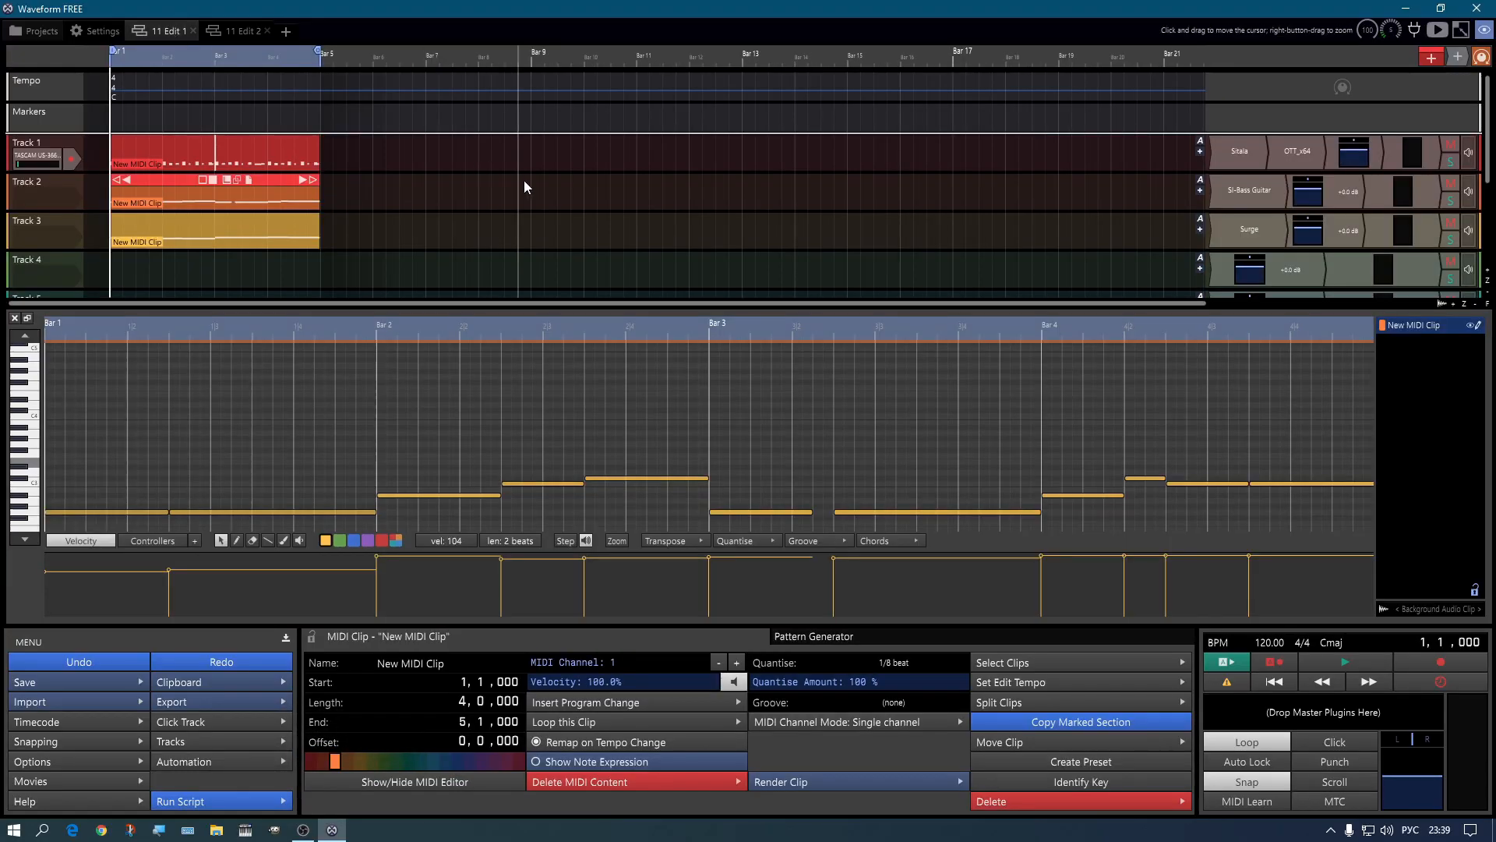
left_click(847, 639)
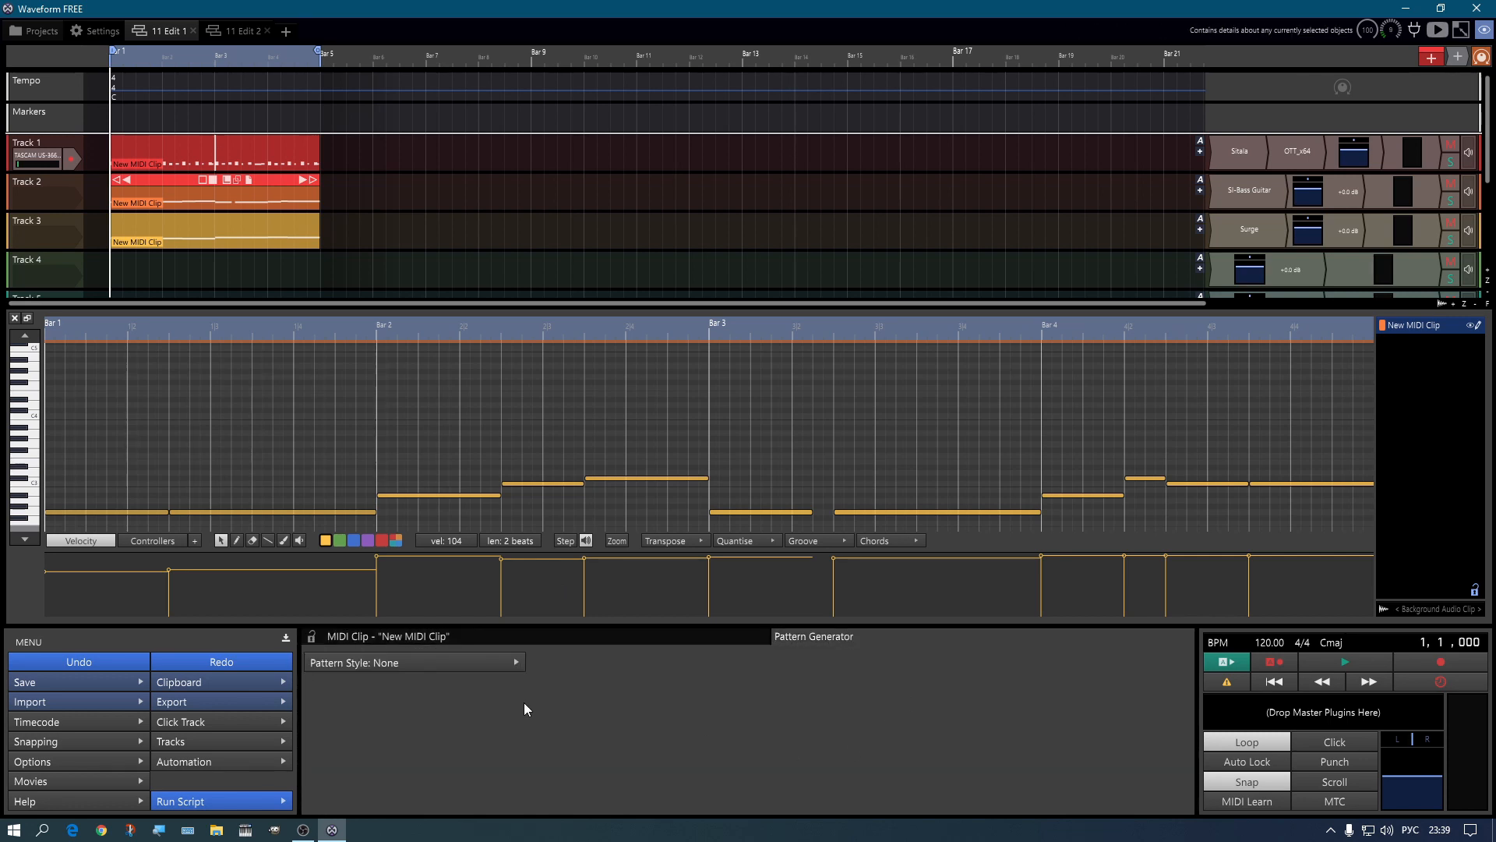
left_click(508, 660)
left_click(372, 716)
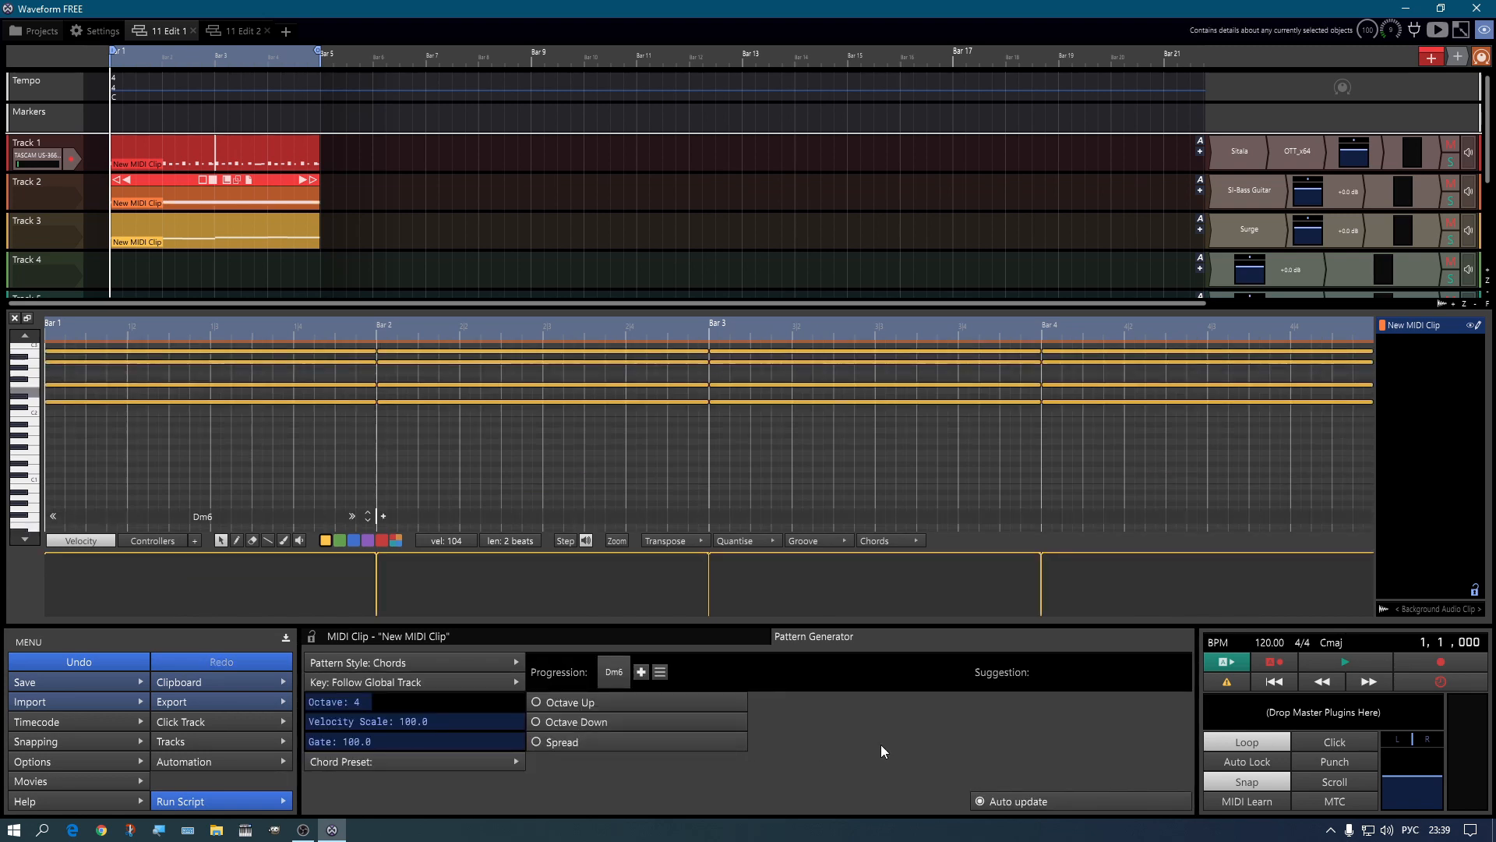
Step: Apply the Blues preset chord progression to the Track 2 clip's pattern
scroll(446, 461, "up", 2)
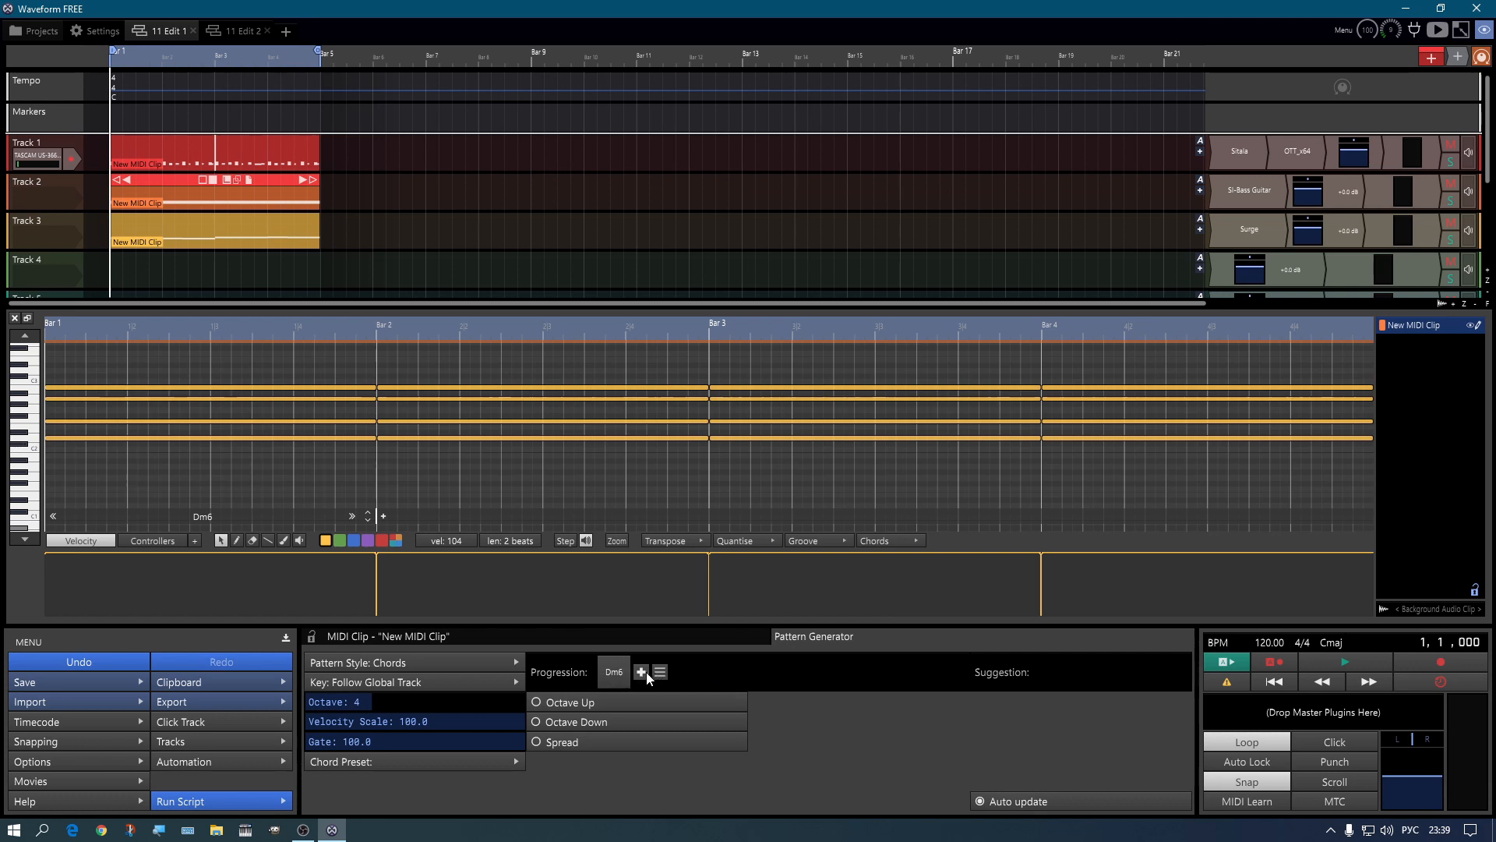
left_click(661, 672)
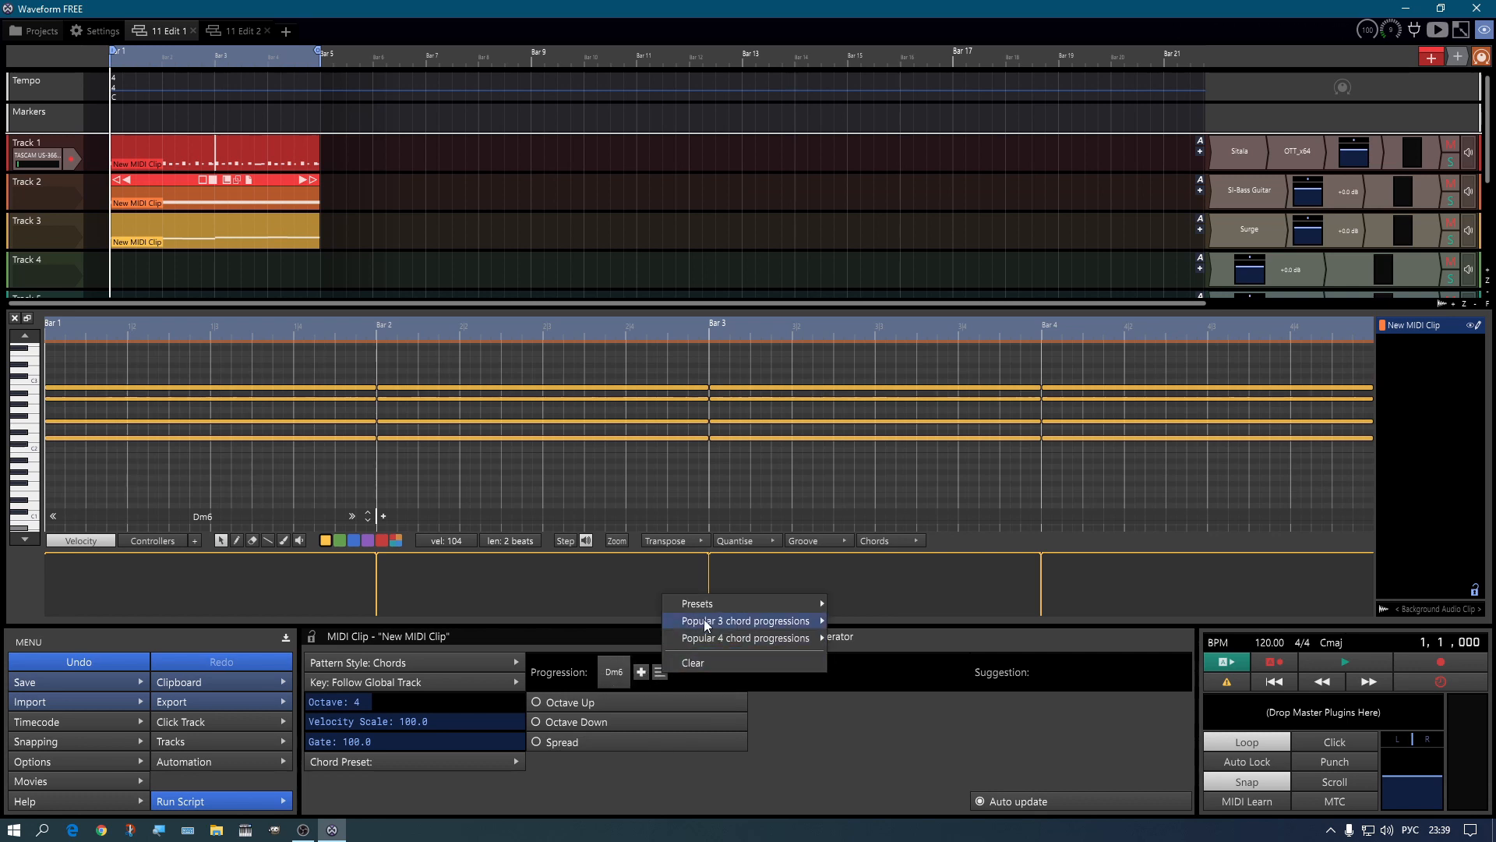
mouse_move(702, 612)
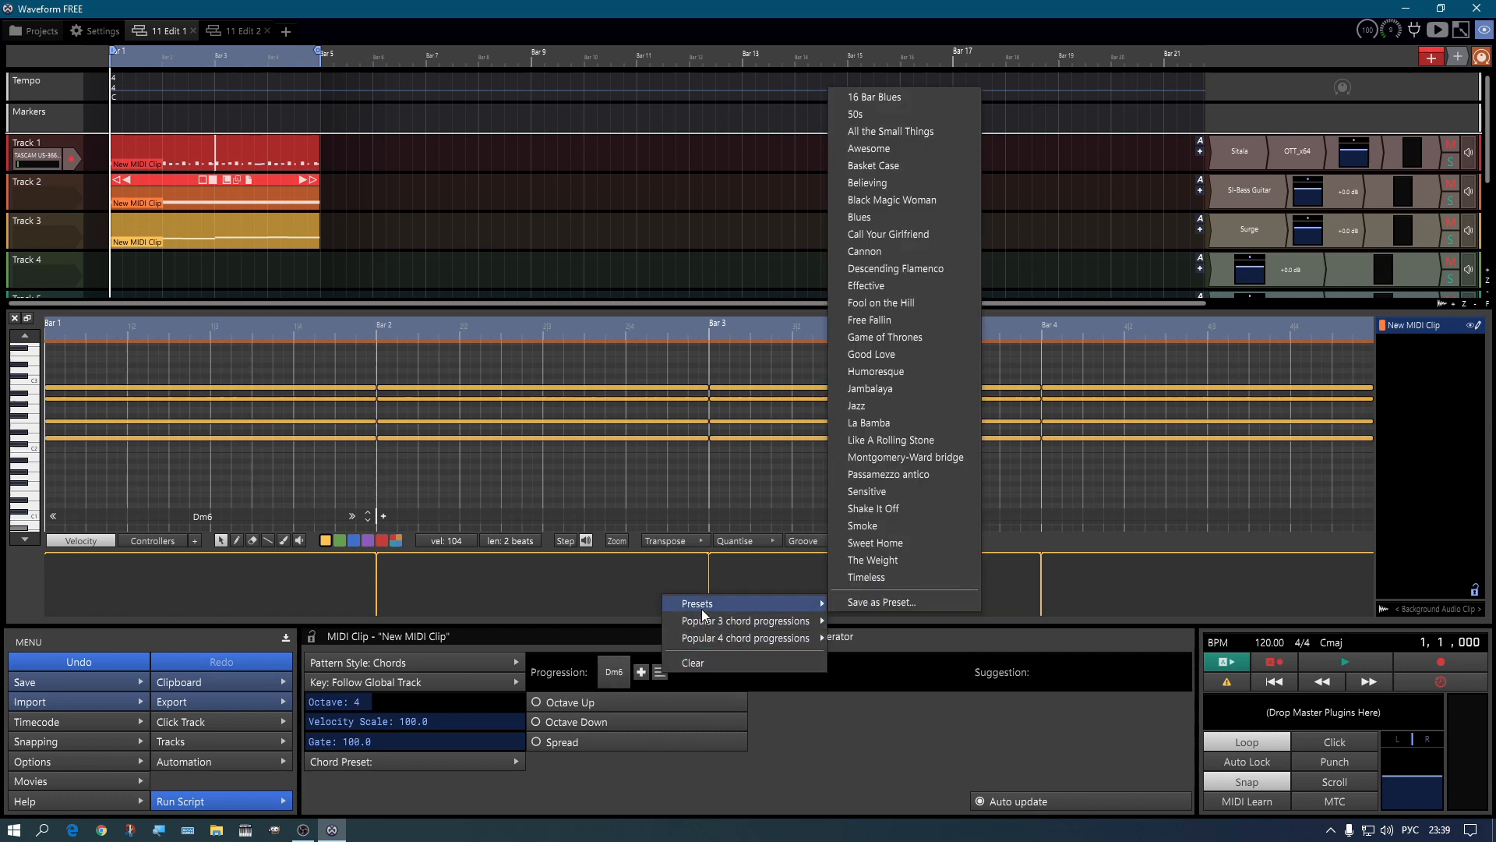
left_click(865, 216)
Step: Try the Arpeggio pattern style on the Track 2 clip and change the style to Melody
left_click(367, 662)
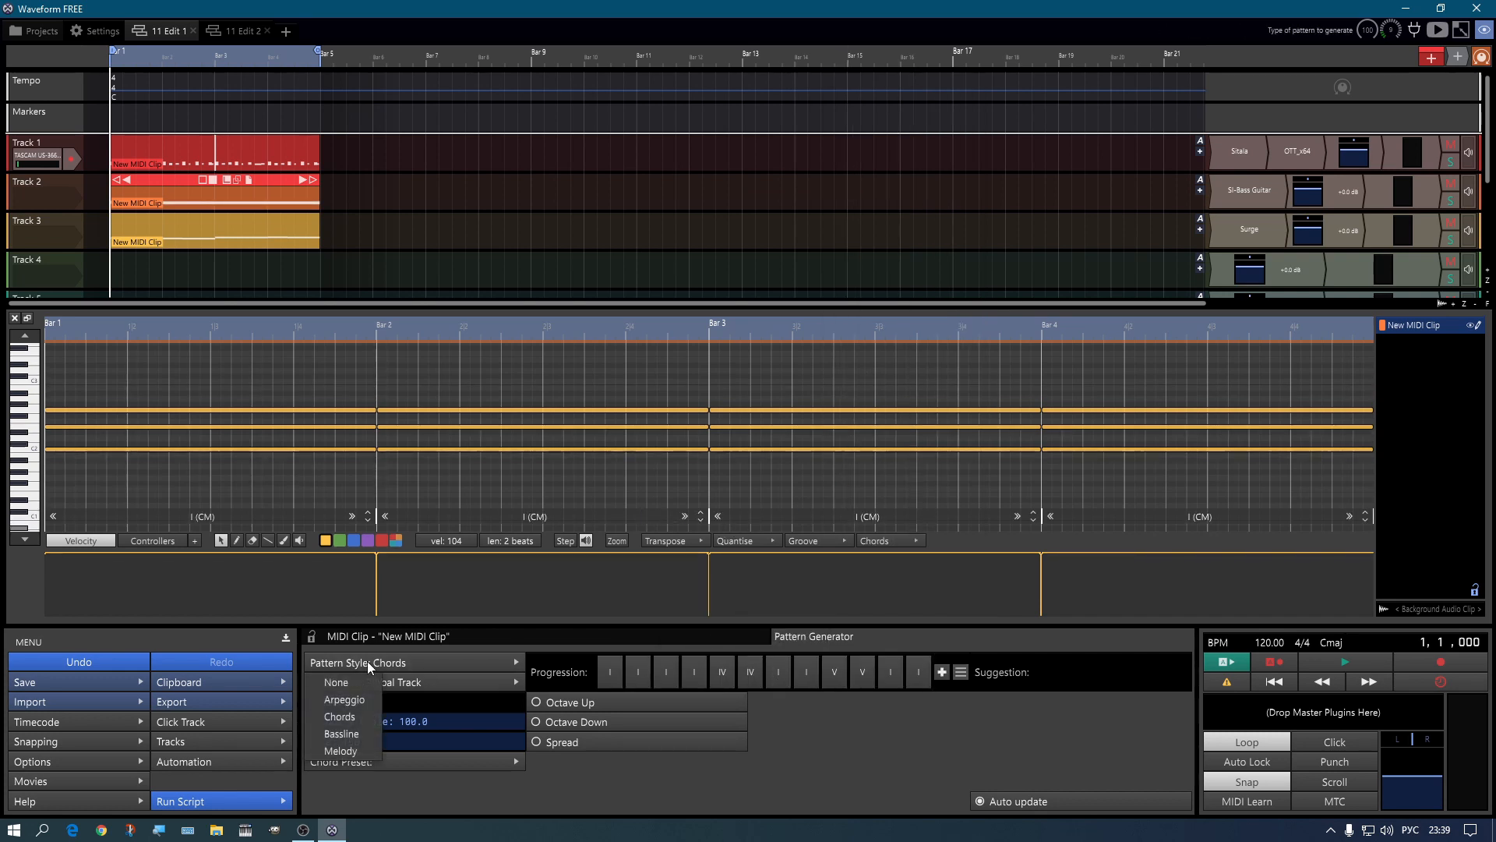
left_click(369, 703)
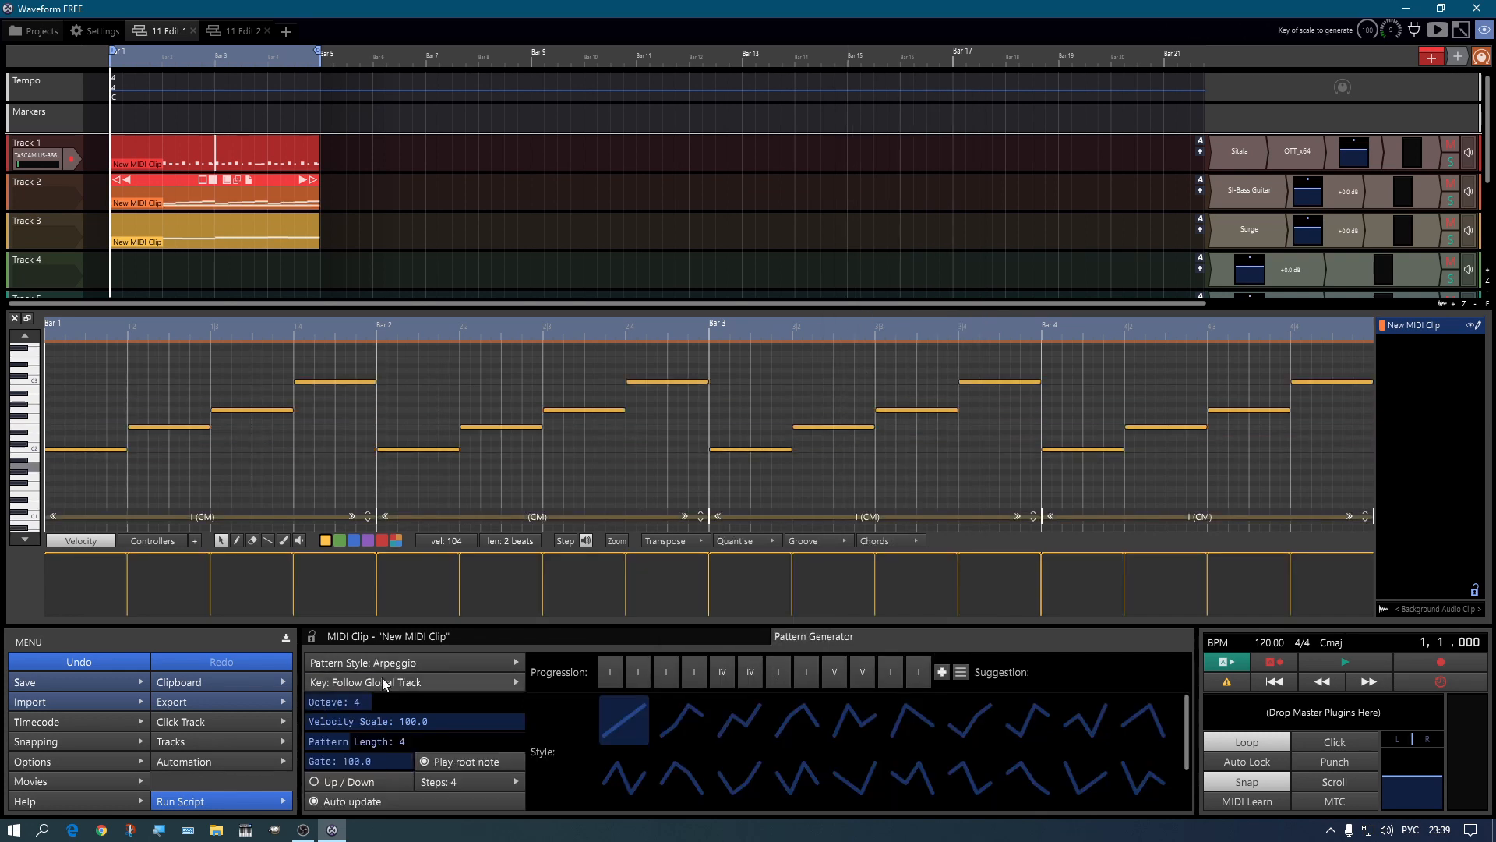
left_click(375, 669)
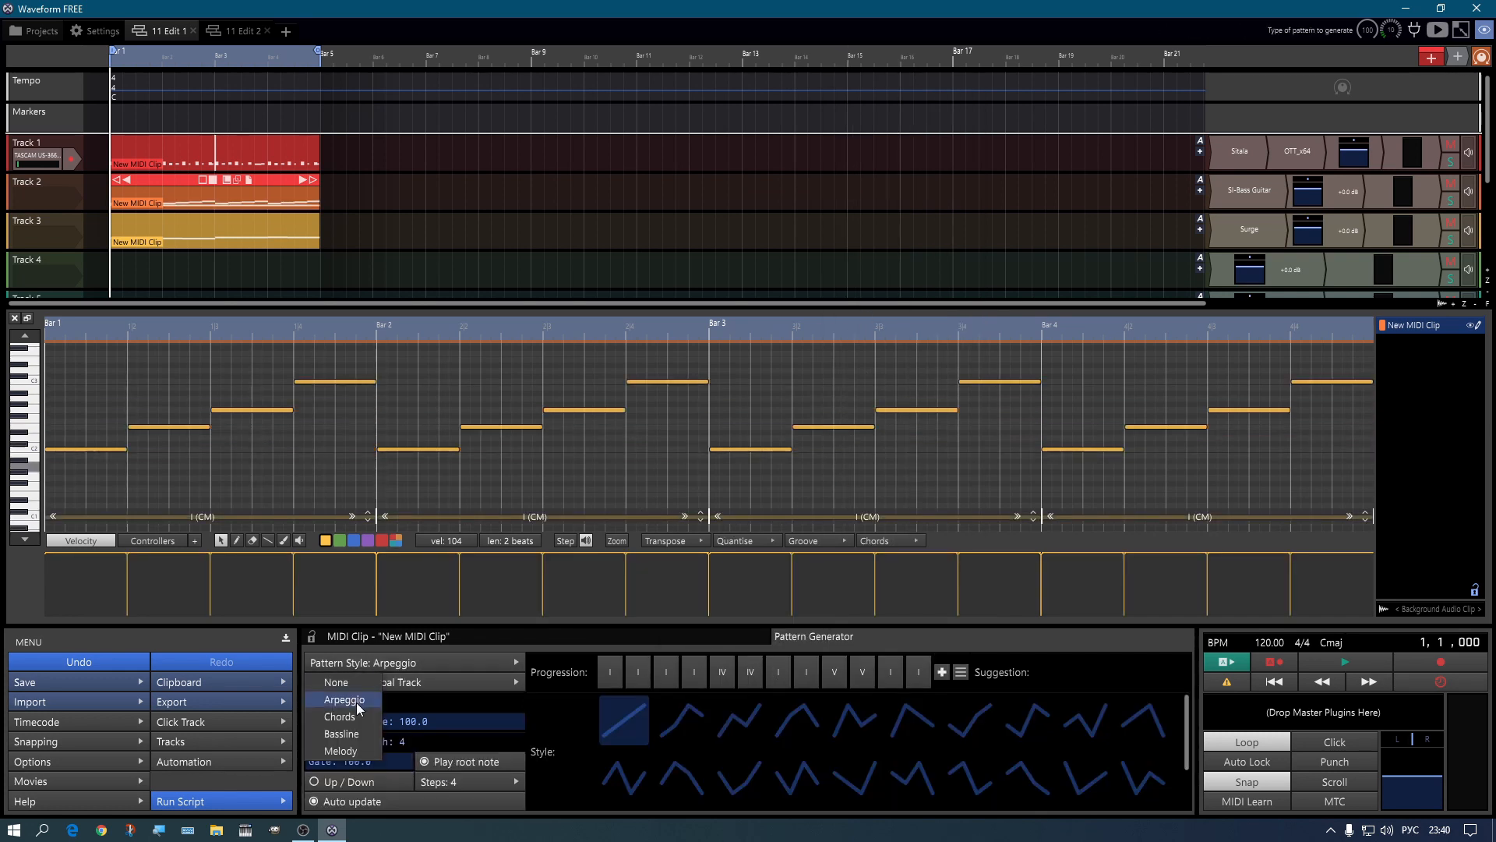
left_click(357, 752)
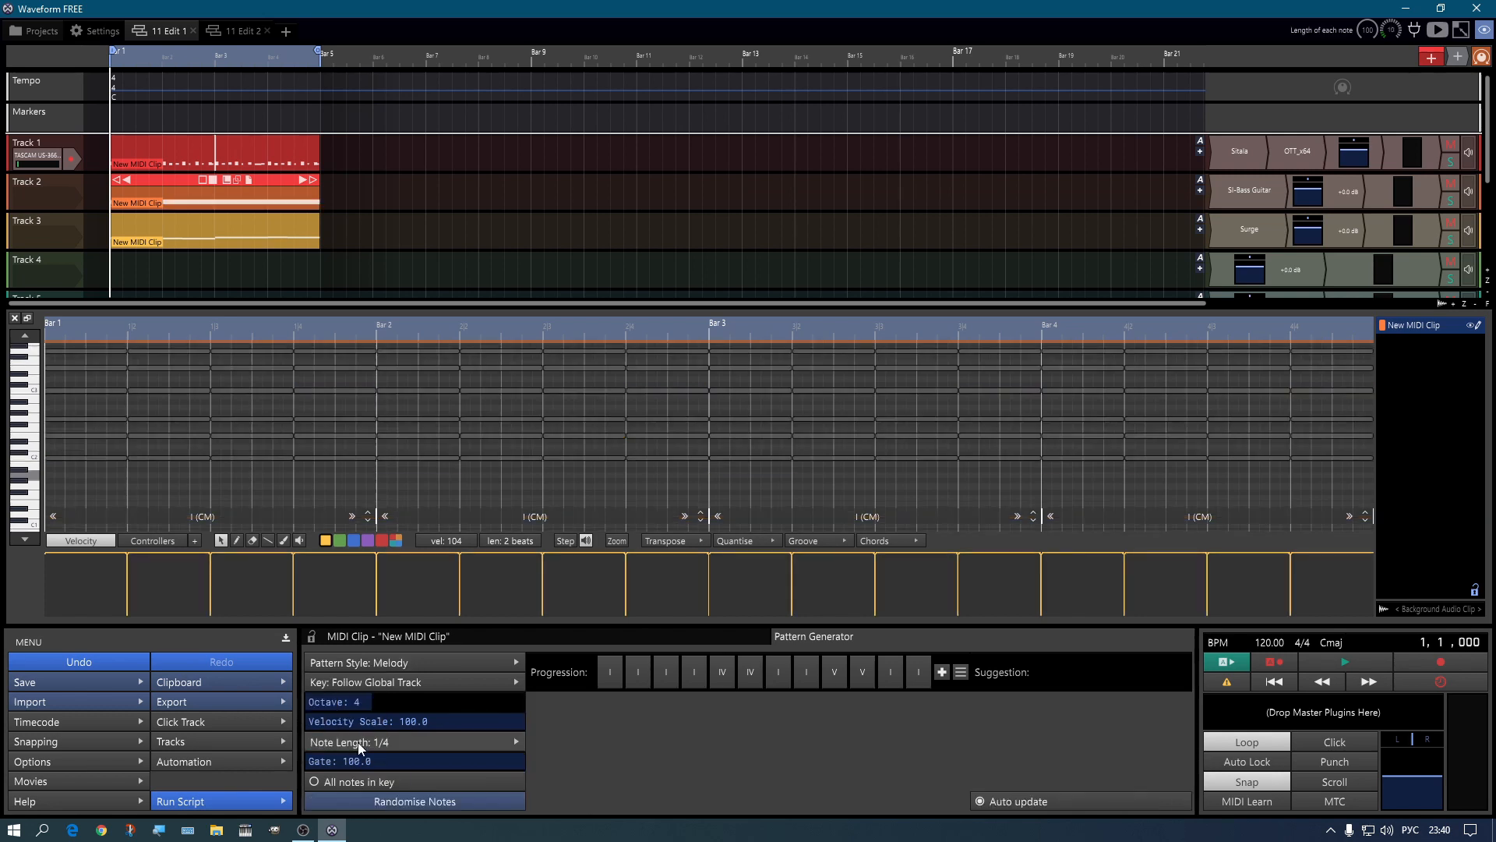
Step: Brush in quarter-note melody notes on the chord tone rows across bars 1 to 3 of the Track 2 clip
left_click(283, 541)
left_click_drag(185, 441, 408, 380)
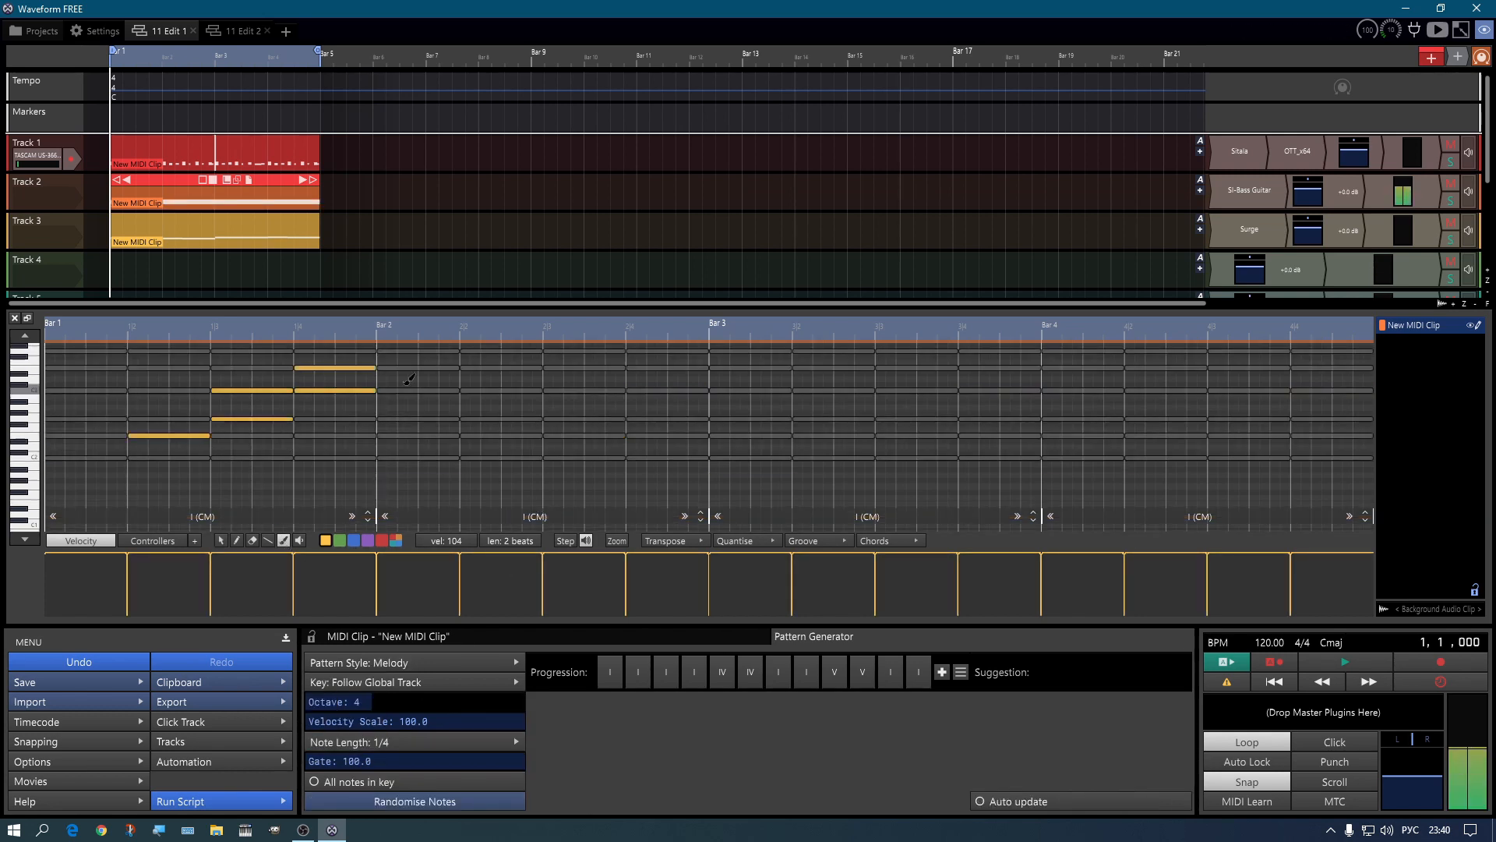
left_click_drag(921, 444, 1068, 360)
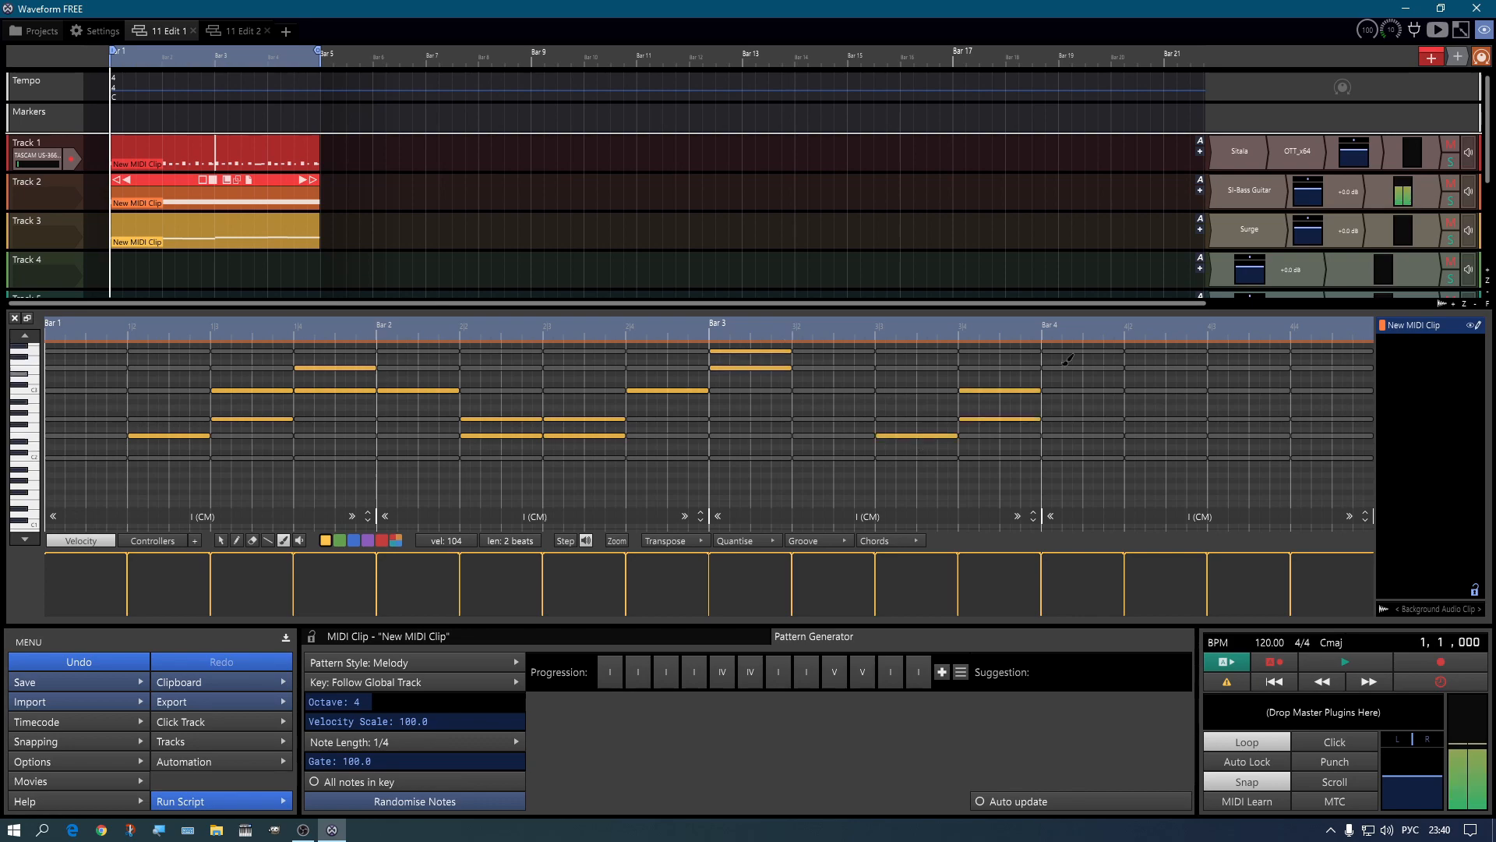